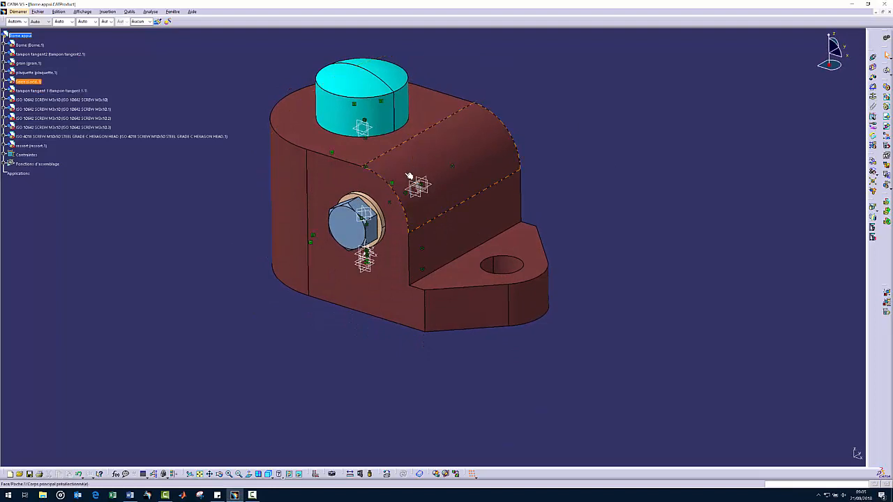
# Review the finished BORNE APPUI drawing alongside the 3D assembly, and return to the assembly.
pyautogui.moveTo(389, 172); pyautogui.dragTo(471, 218, button='middle')
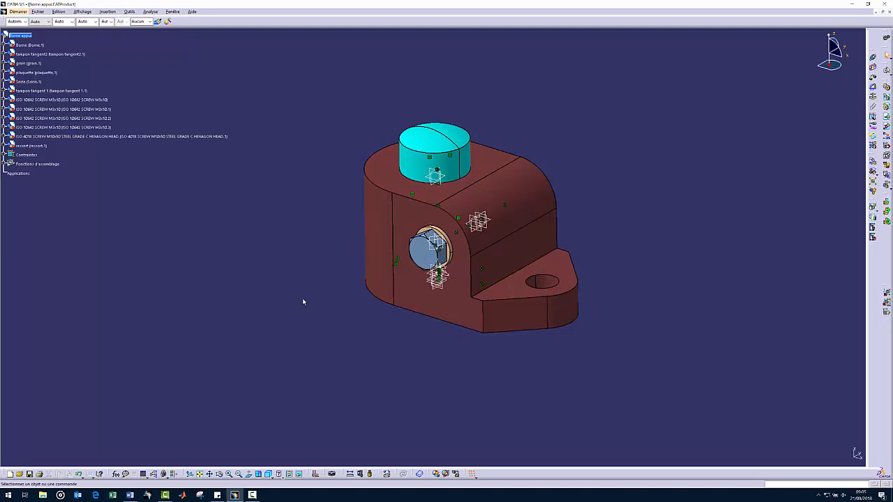
pyautogui.hotkey('ctrl', 'Tab')
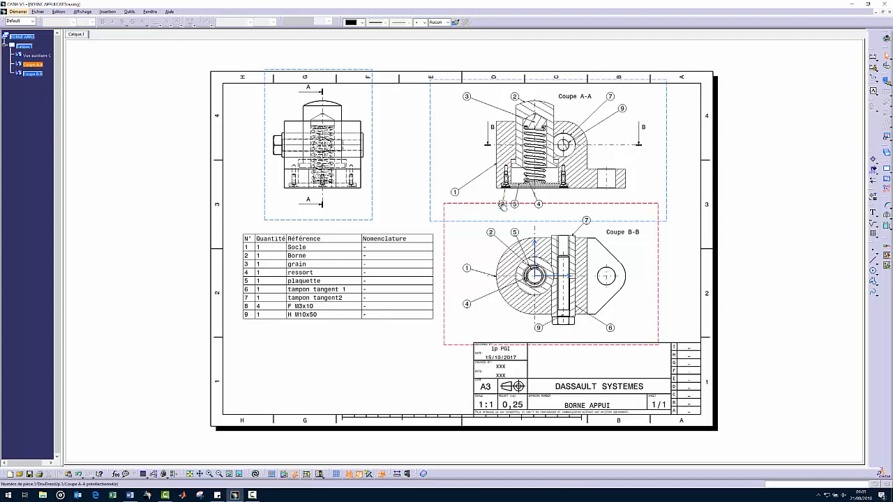
pyautogui.hotkey('ctrl', 'Tab')
pyautogui.moveTo(282, 238); pyautogui.dragTo(221, 235, button='middle')
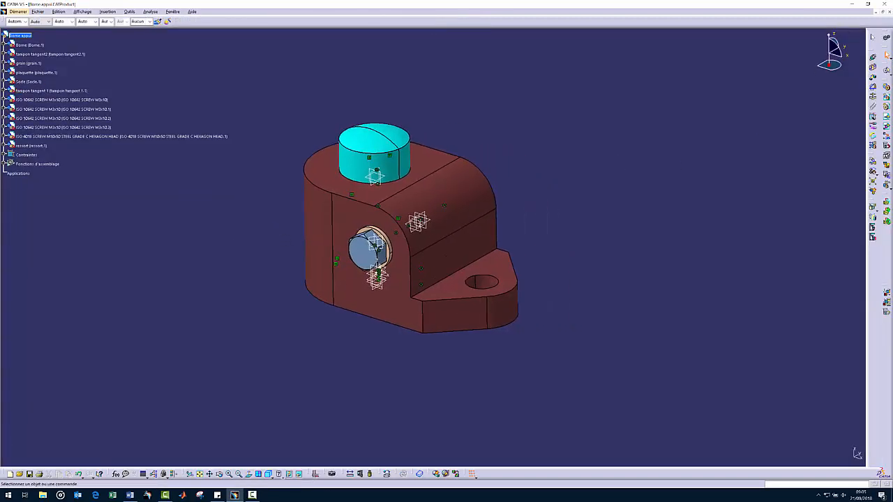
# Create a new empty Drafting drawing from the assembly on an A3 ISO landscape sheet.
pyautogui.click(886, 38)
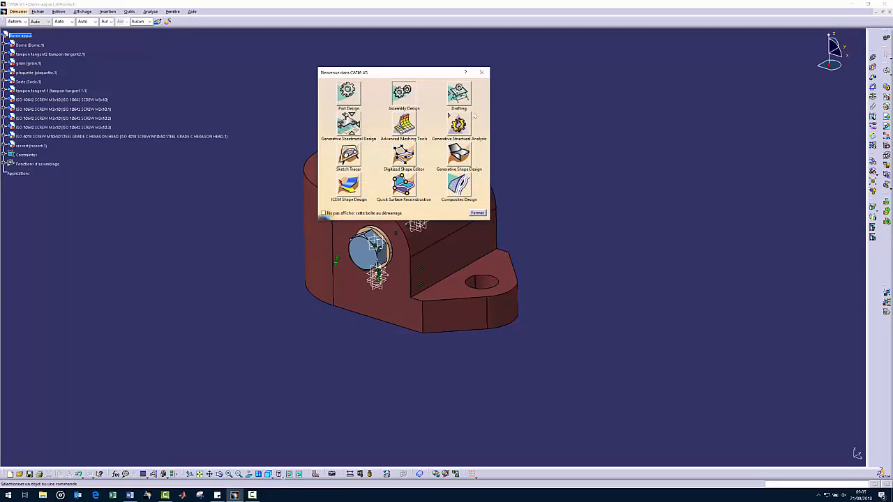
pyautogui.click(461, 90)
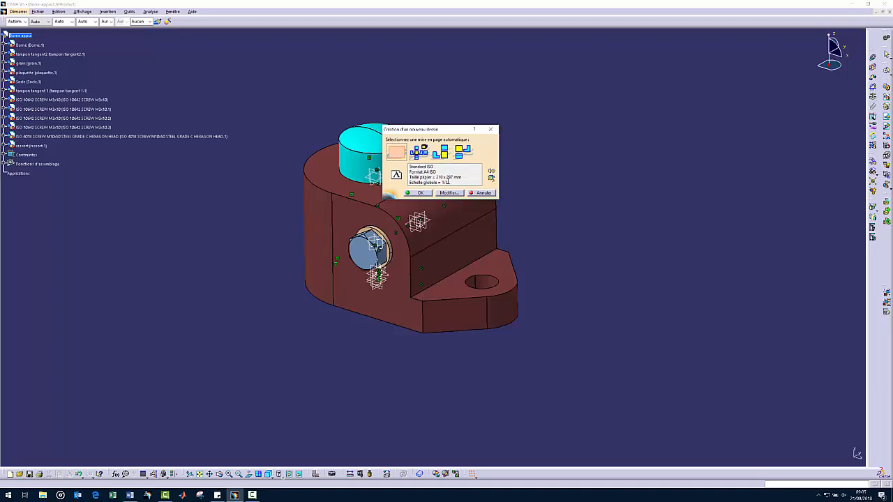
pyautogui.click(449, 193)
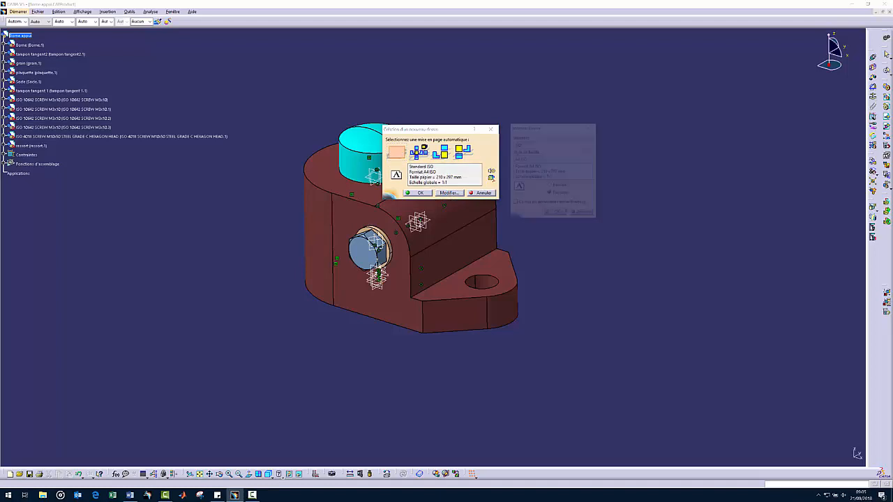
pyautogui.click(530, 160)
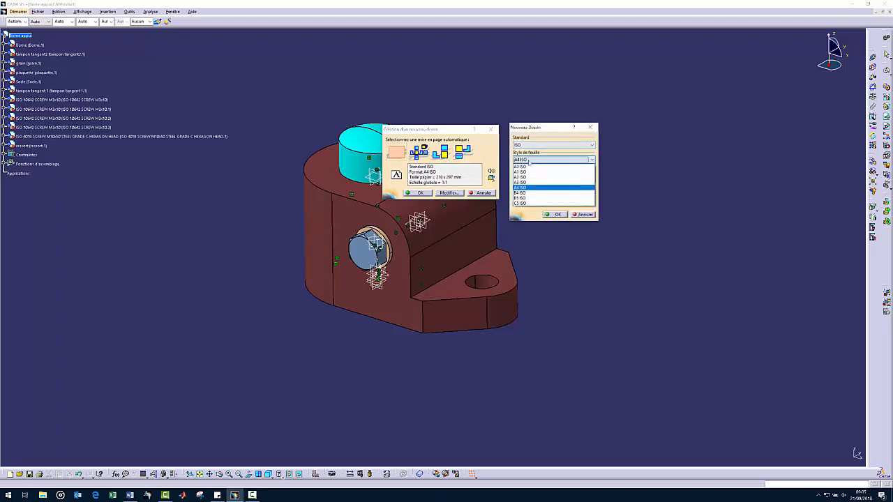
pyautogui.click(546, 201)
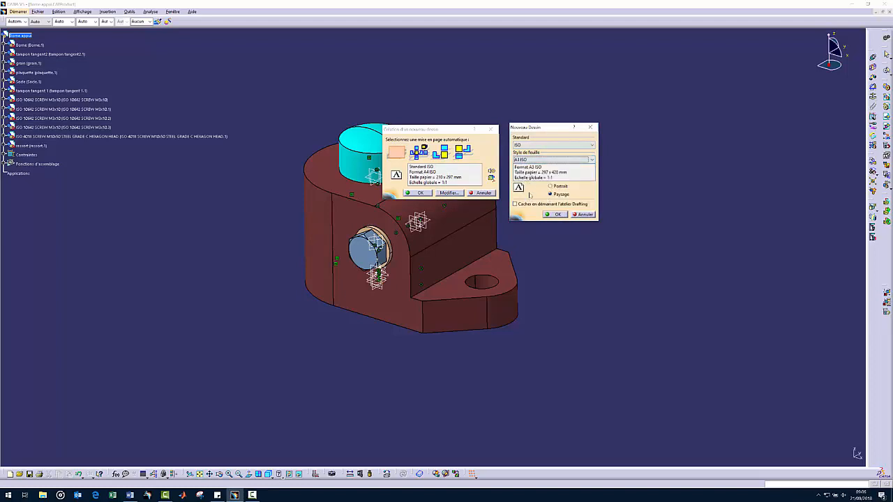
pyautogui.click(555, 215)
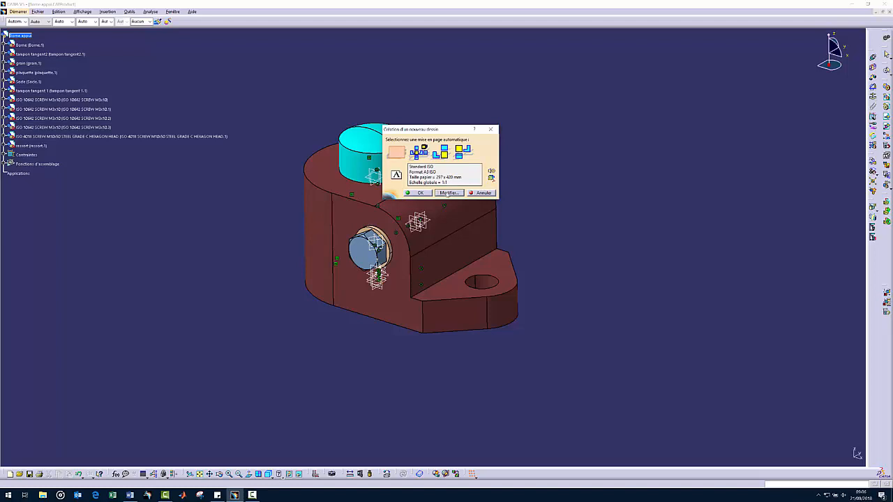
pyautogui.click(447, 193)
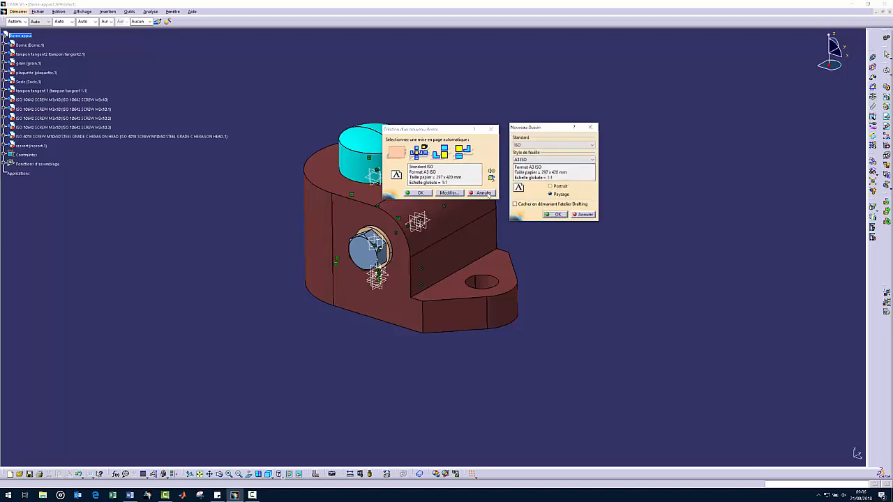
pyautogui.click(556, 214)
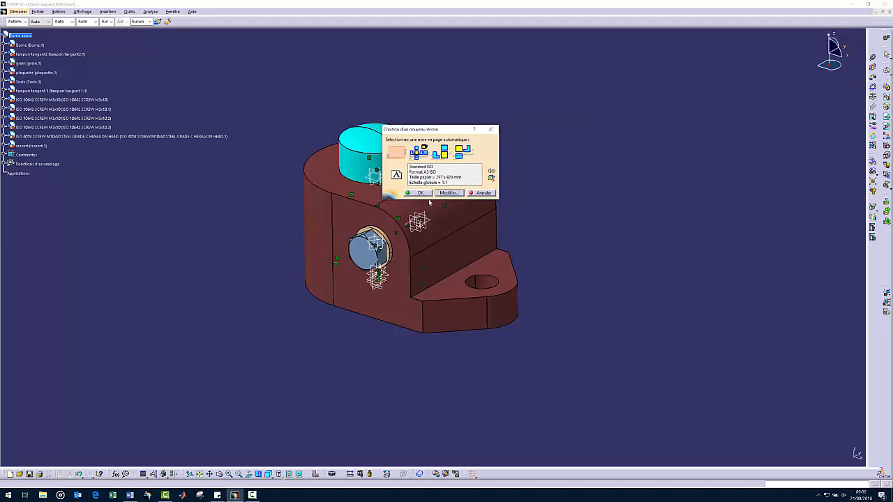
pyautogui.click(430, 194)
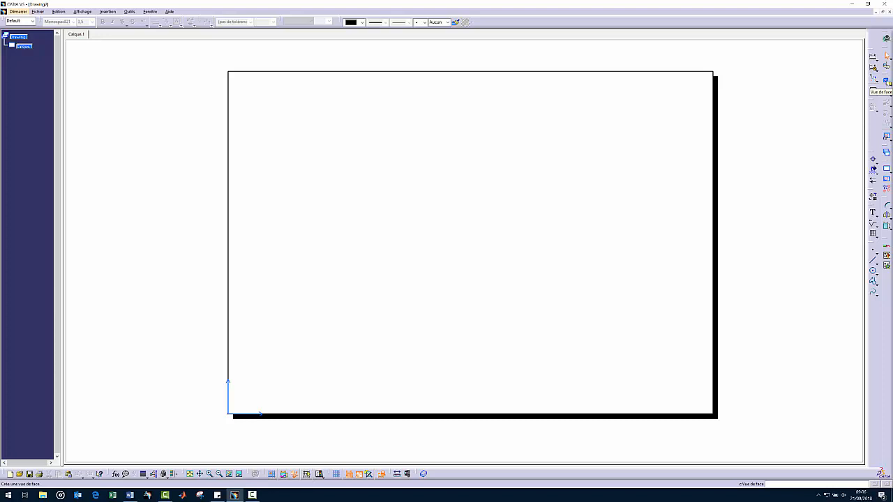
# Create a front view from the Socle's vertical face above the mounting flange, rotated to 90°, and place it in the sheet's upper-left area.
pyautogui.click(886, 82)
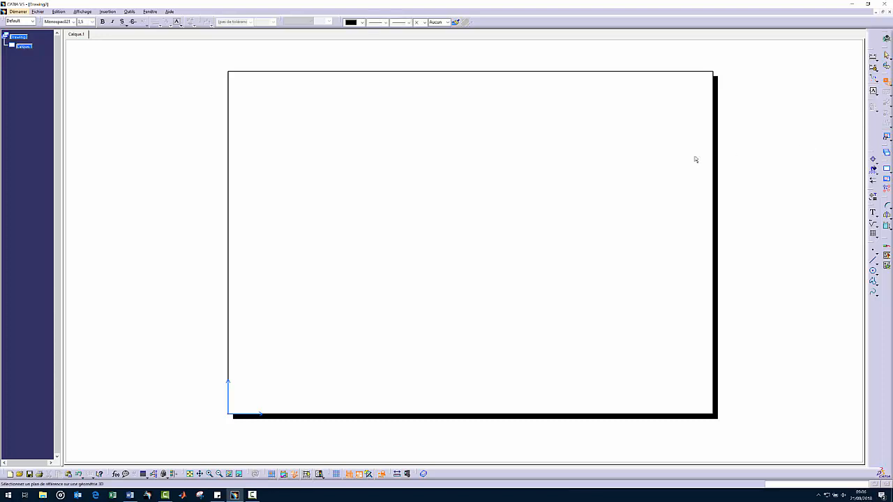
pyautogui.hotkey('ctrl', 'Tab')
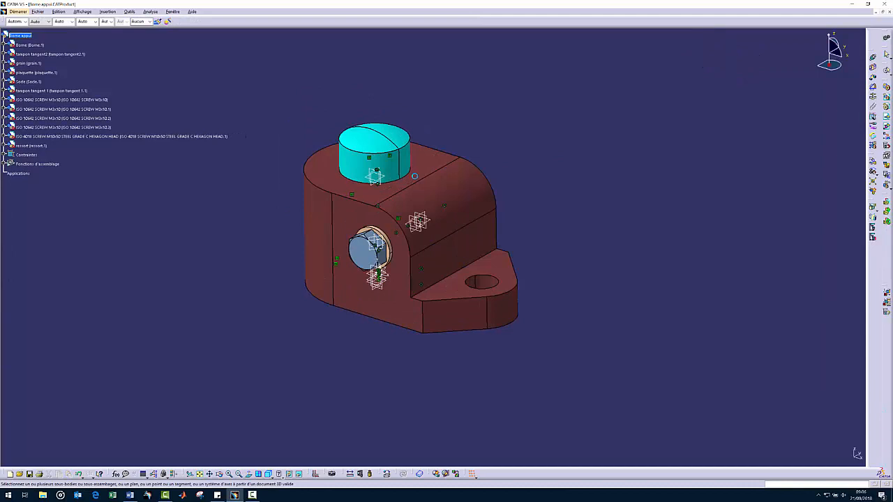
pyautogui.click(466, 249)
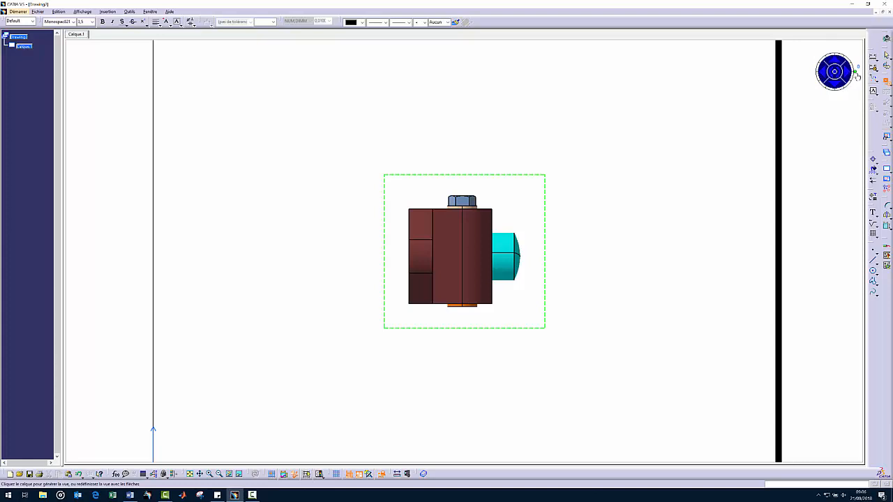
pyautogui.moveTo(855, 74)
pyautogui.mouseDown()
pyautogui.moveTo(849, 56)
pyautogui.moveTo(835, 51)
pyautogui.mouseUp()
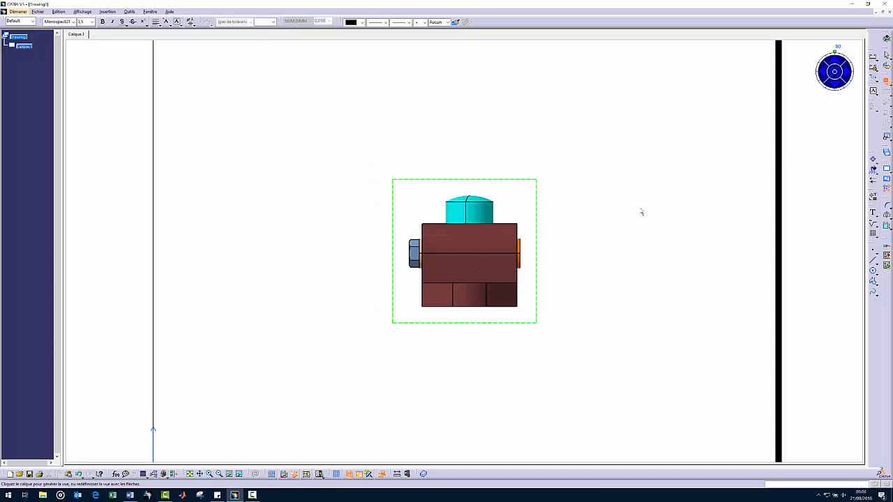
pyautogui.click(602, 206)
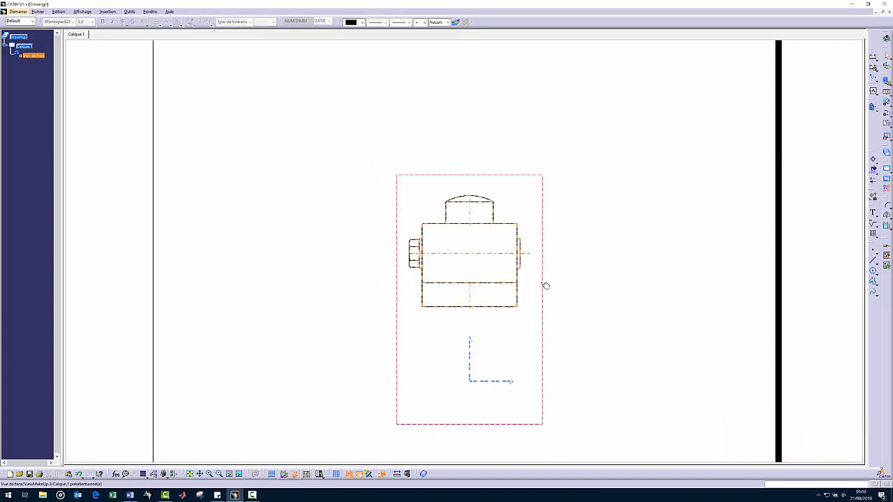
pyautogui.moveTo(541, 283)
pyautogui.mouseDown()
pyautogui.moveTo(377, 160)
pyautogui.moveTo(351, 166)
pyautogui.mouseUp()
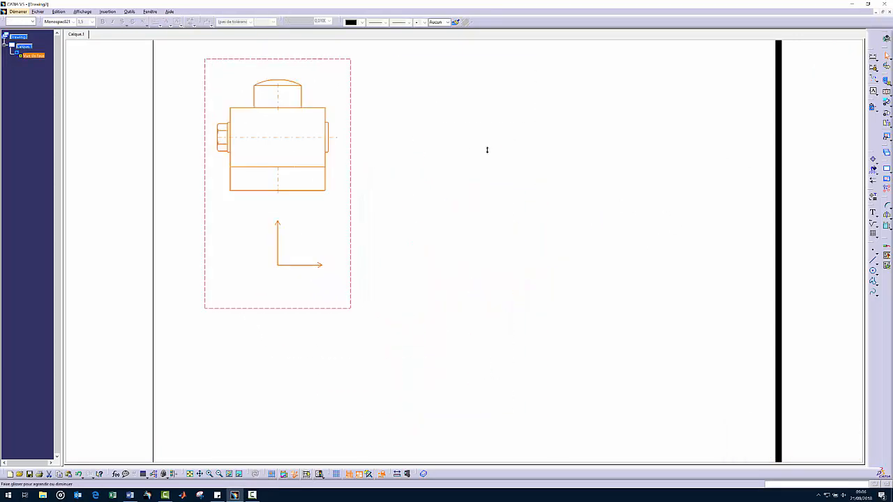
# Enable hidden lines (Lignes cachées) and center lines (Axe vu de dessus) in the front view's properties.
pyautogui.moveTo(486, 149)
pyautogui.keyDown('ctrl'); pyautogui.mouseDown(button='middle')
pyautogui.moveTo(441, 169)
pyautogui.moveTo(370, 151)
pyautogui.mouseUp(button='middle'); pyautogui.keyUp('ctrl')
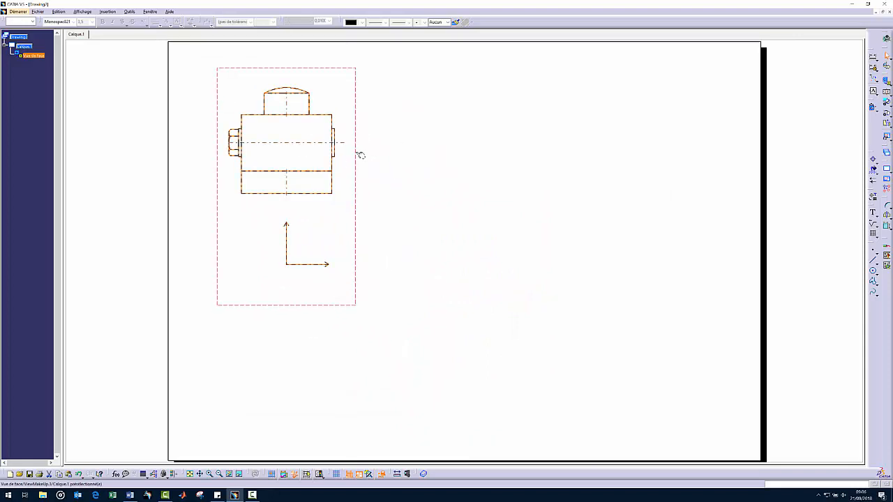
pyautogui.rightClick(356, 152)
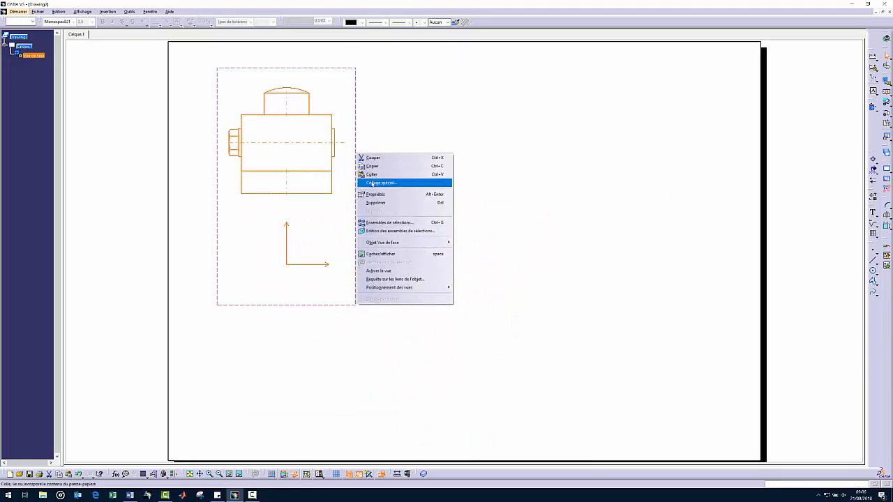
pyautogui.click(380, 196)
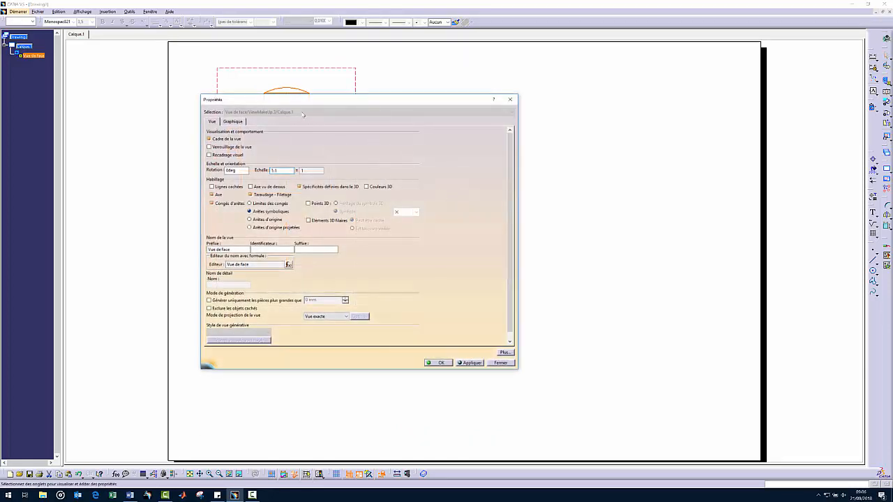
pyautogui.moveTo(312, 103); pyautogui.dragTo(543, 79)
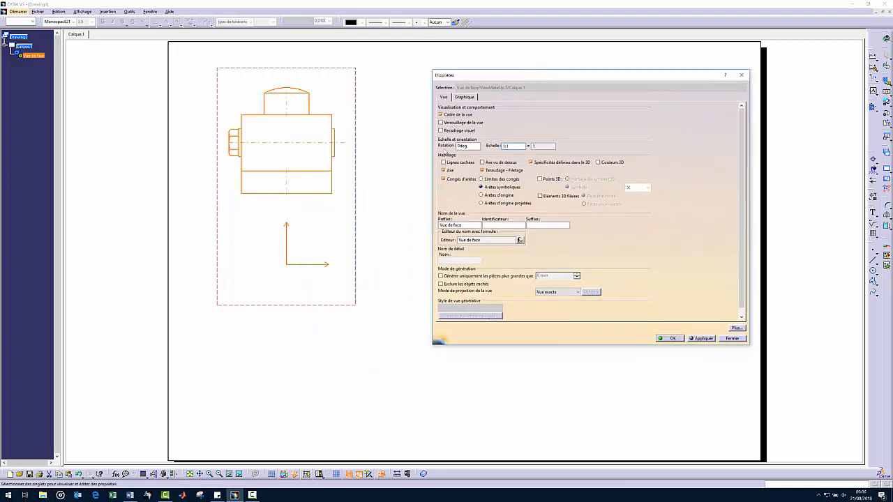
pyautogui.click(460, 162)
pyautogui.click(497, 162)
pyautogui.click(701, 338)
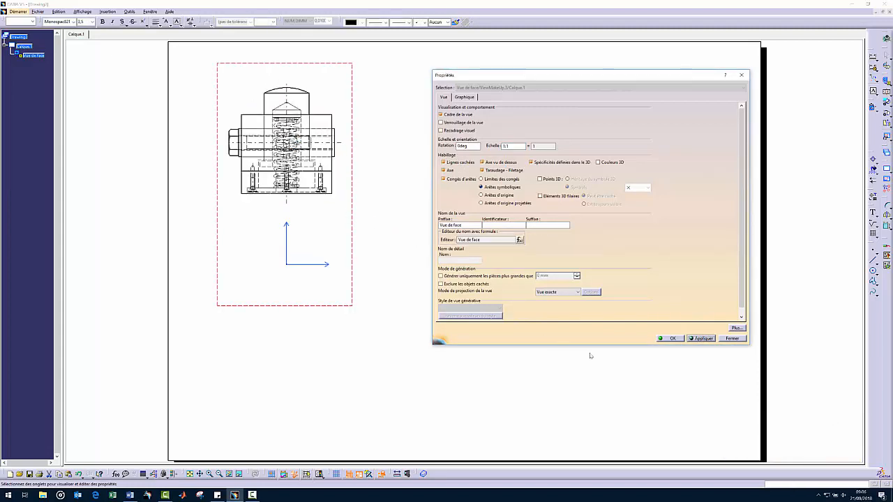
pyautogui.click(670, 339)
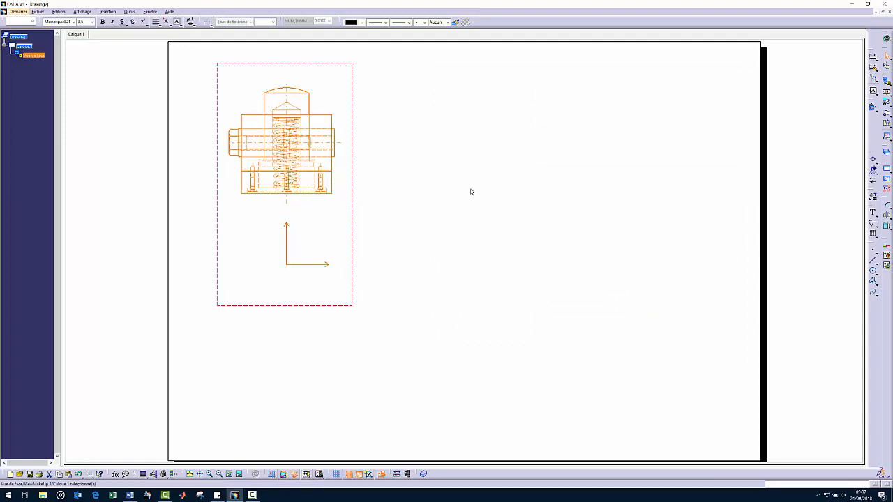
pyautogui.click(401, 181)
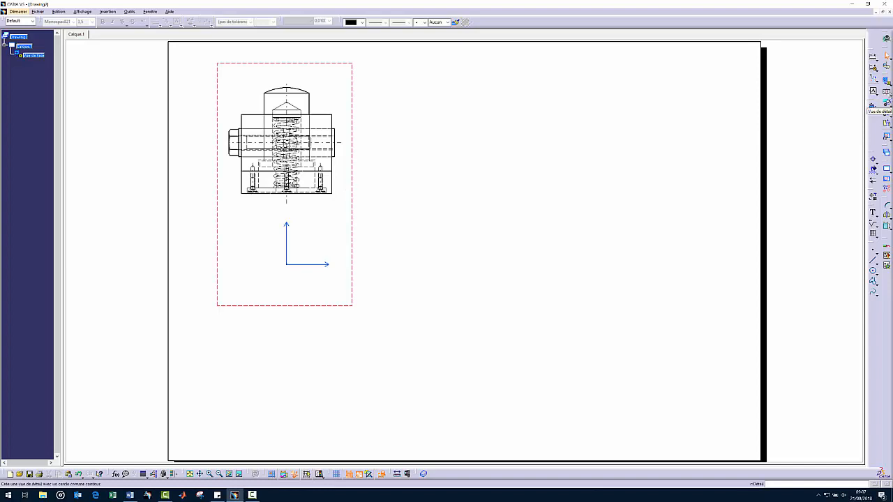
# Create a section view cut along the front view's vertical centerline and place it to the right of that view.
pyautogui.click(886, 93)
pyautogui.click(420, 174)
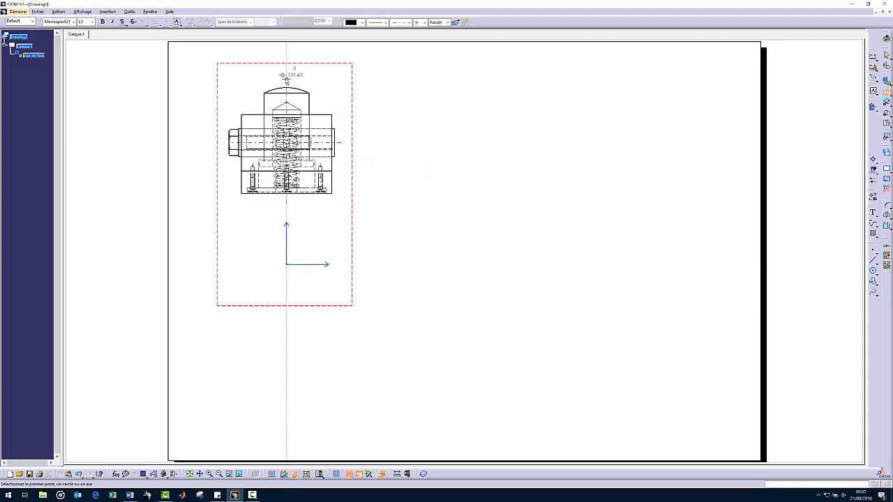
pyautogui.click(286, 78)
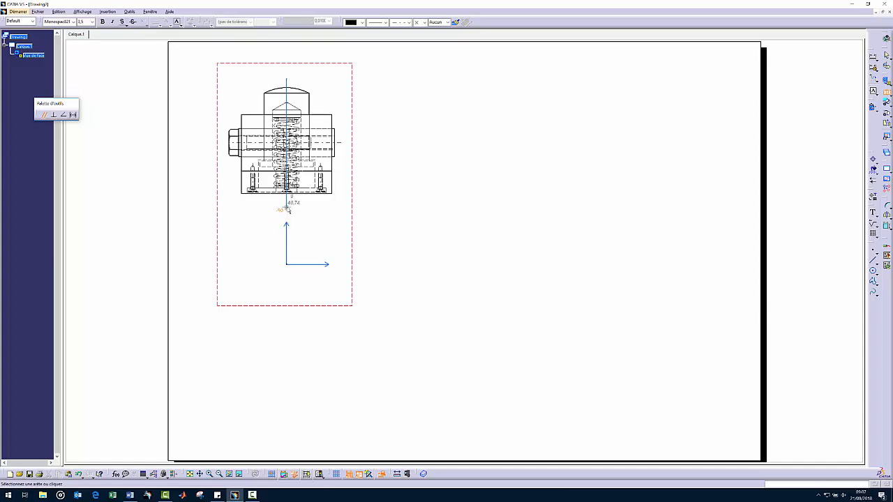
pyautogui.doubleClick(288, 209)
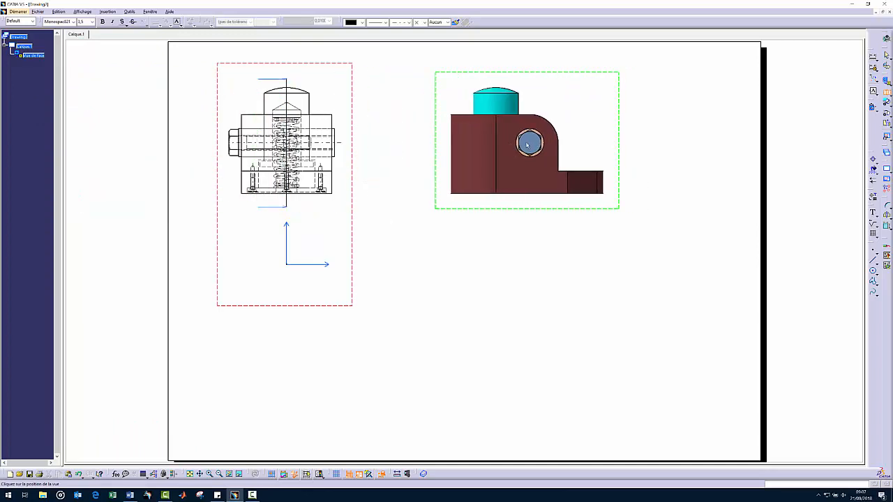
pyautogui.click(528, 145)
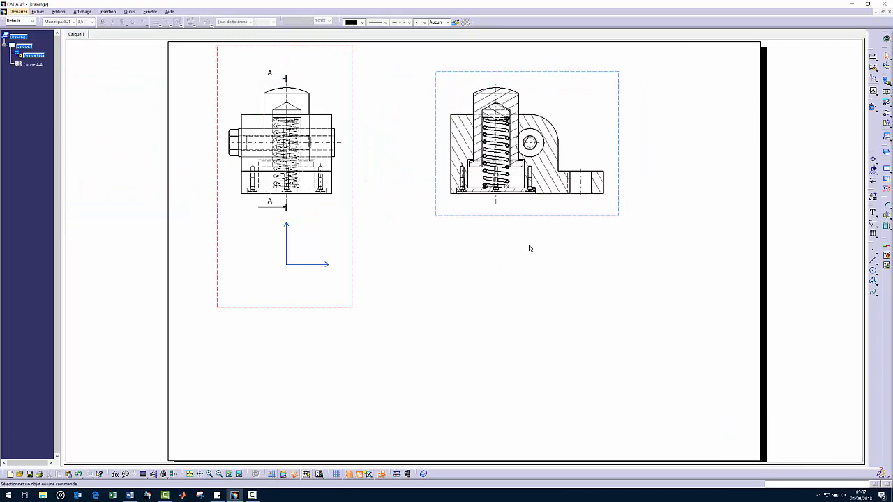
# Add the view name to section view A-A and move the label above the section, right of the cylindrical stud.
pyautogui.moveTo(526, 235); pyautogui.dragTo(500, 253, button='middle')
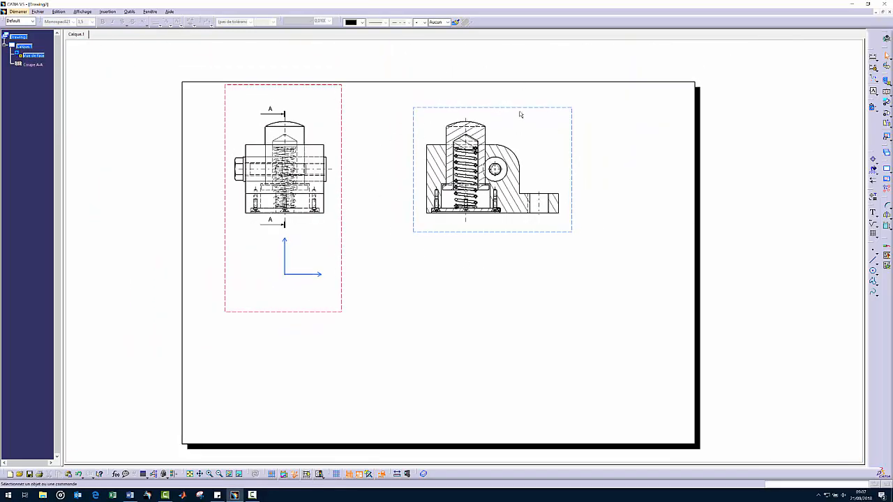
pyautogui.rightClick(561, 110)
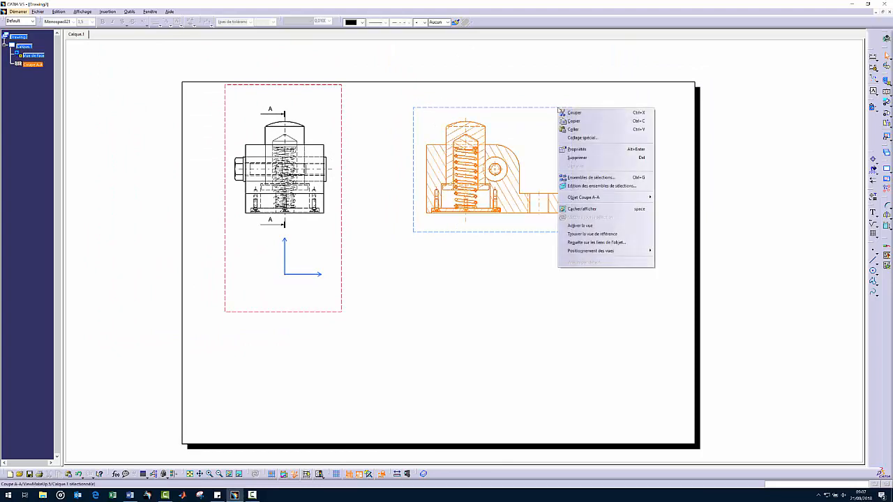
pyautogui.moveTo(603, 201)
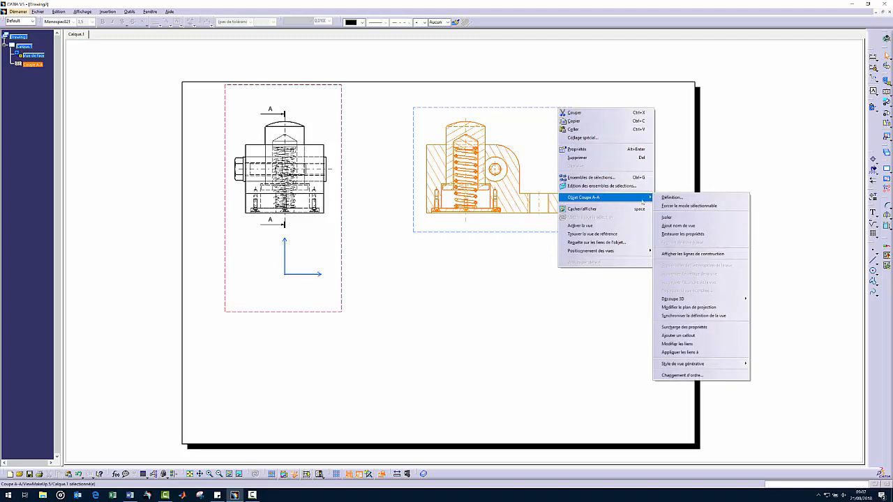
pyautogui.click(663, 225)
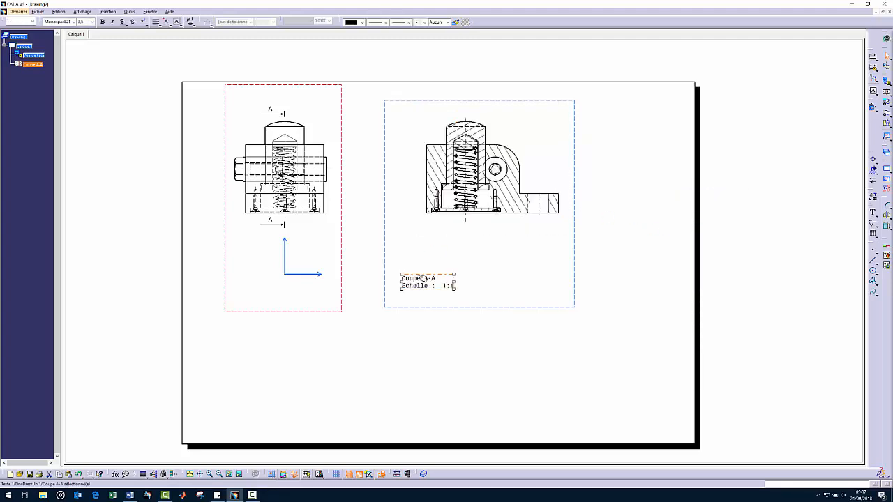
pyautogui.moveTo(422, 278); pyautogui.dragTo(516, 106)
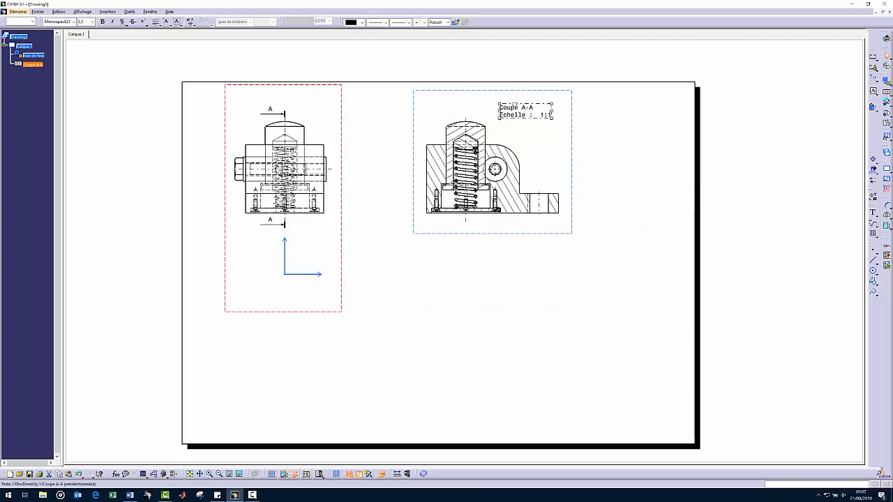
# Remove the scale line from section A-A's label, keeping only the text "Coupe A-A".
pyautogui.doubleClick(522, 113)
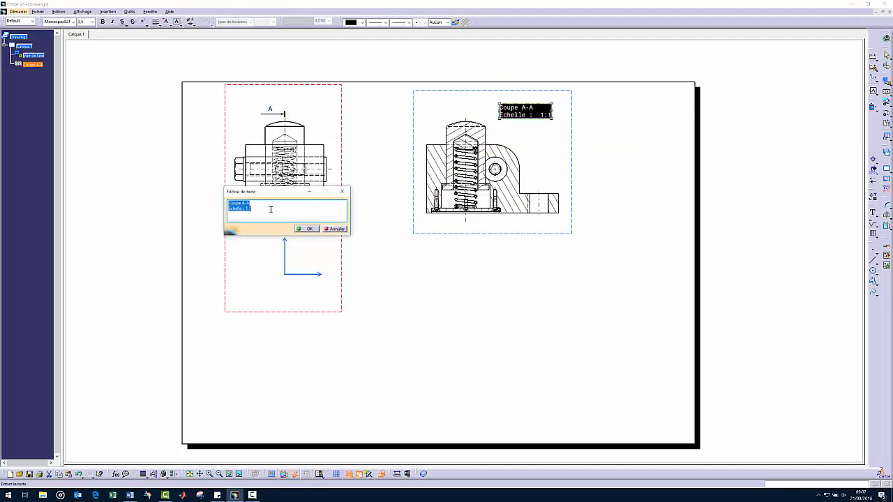
pyautogui.moveTo(271, 210); pyautogui.dragTo(219, 212)
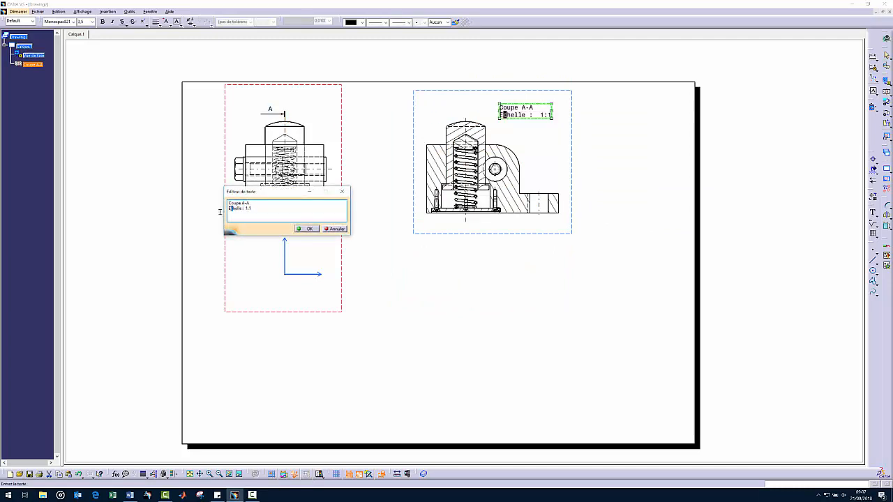
pyautogui.press('Delete')
pyautogui.press('Delete')
pyautogui.press('Delete')
pyautogui.press('Delete')
pyautogui.press('Delete')
pyautogui.press('Delete')
pyautogui.press('Delete')
pyautogui.press('Delete')
pyautogui.press('Delete')
pyautogui.press('Delete')
pyautogui.press('Delete')
pyautogui.press('Delete')
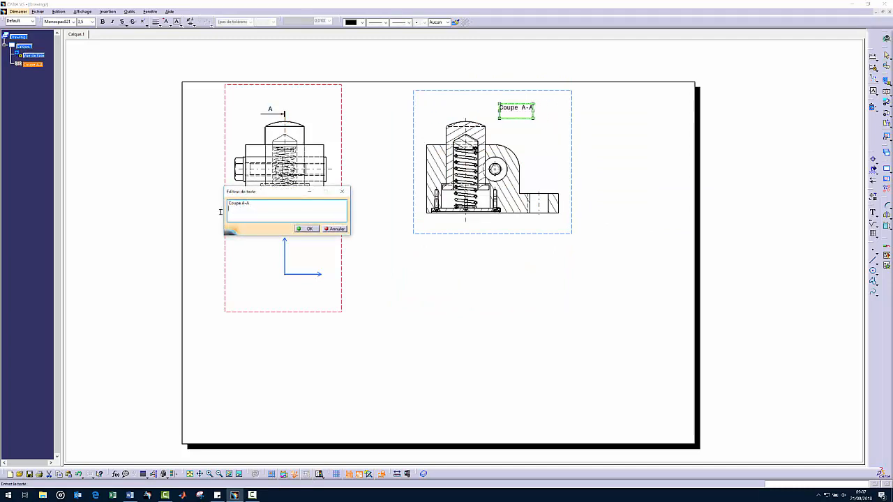
pyautogui.press('BackSpace')
pyautogui.press('Return')
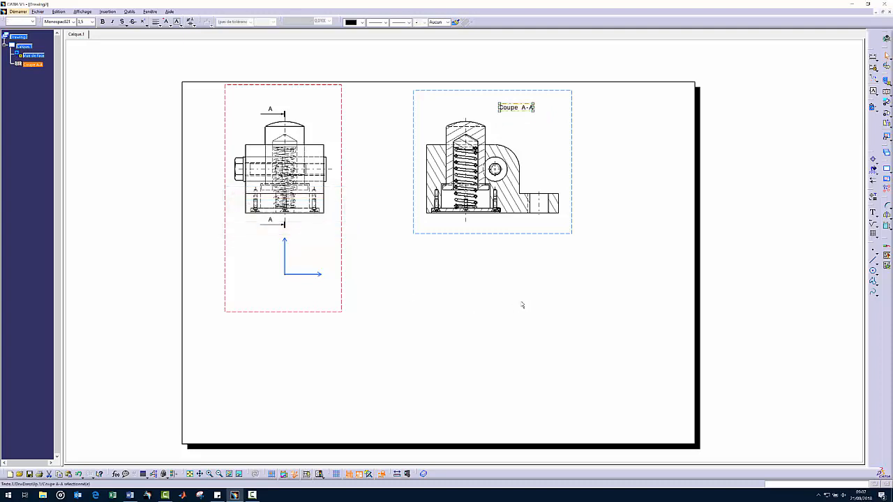
pyautogui.click(522, 304)
# Activate section view A-A, create a section view (Coupe brisée) cut horizontally through the transverse screw's center, and place it below.
pyautogui.keyDown('ctrl'); pyautogui.scroll(3, 508, 146); pyautogui.keyUp('ctrl')
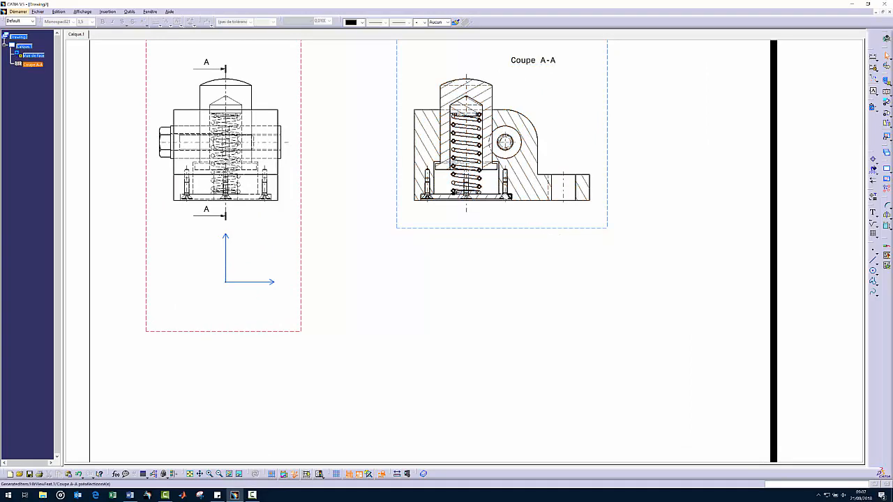
pyautogui.keyDown('ctrl'); pyautogui.scroll(-2, 505, 179); pyautogui.keyUp('ctrl')
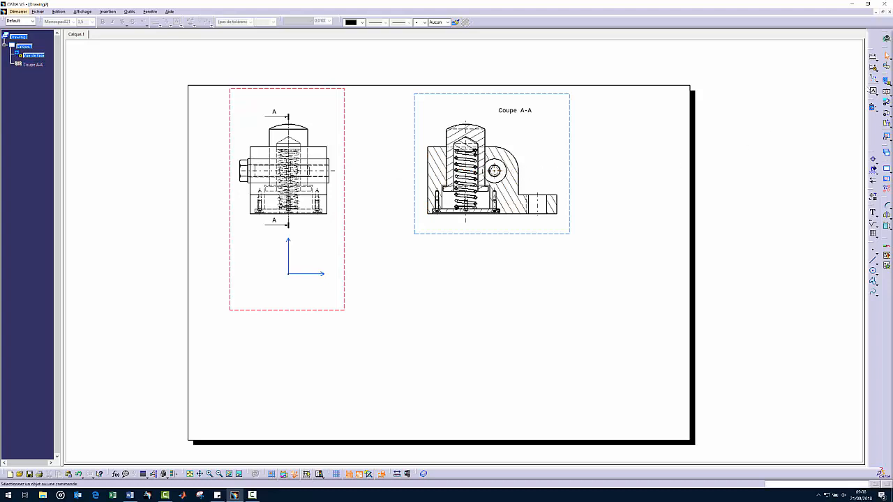
pyautogui.click(570, 138)
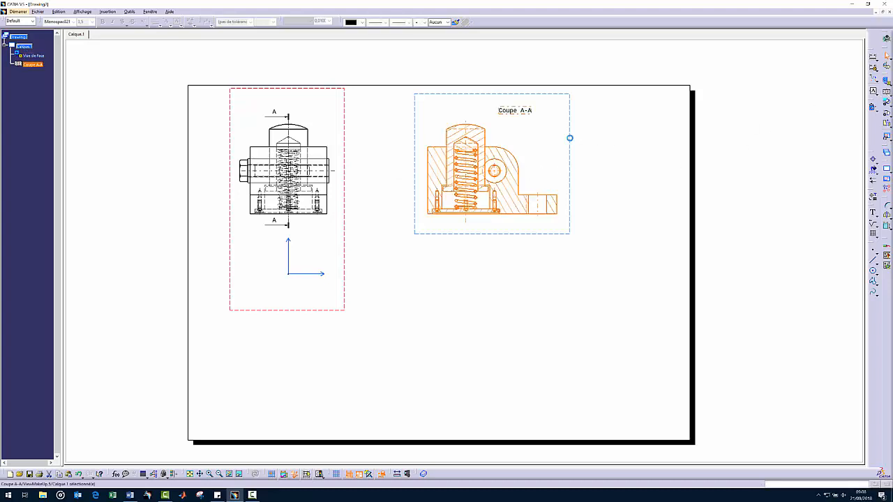
pyautogui.doubleClick(570, 138)
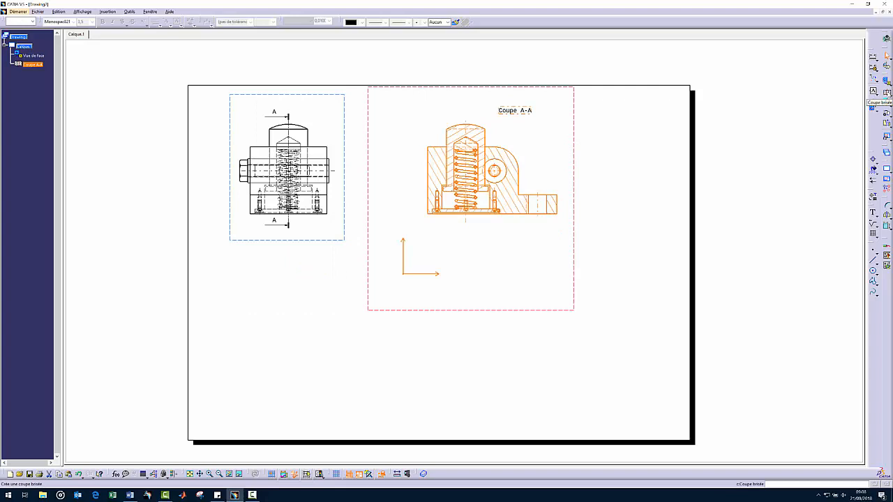
pyautogui.click(887, 92)
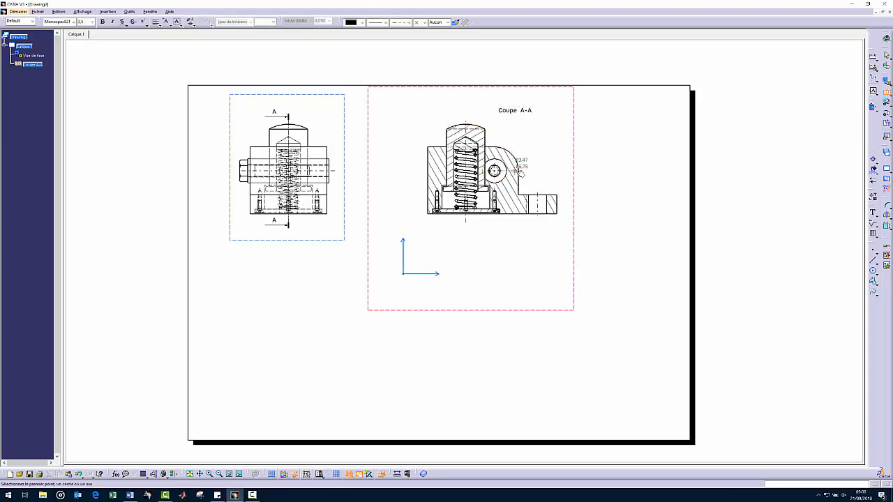
pyautogui.click(563, 171)
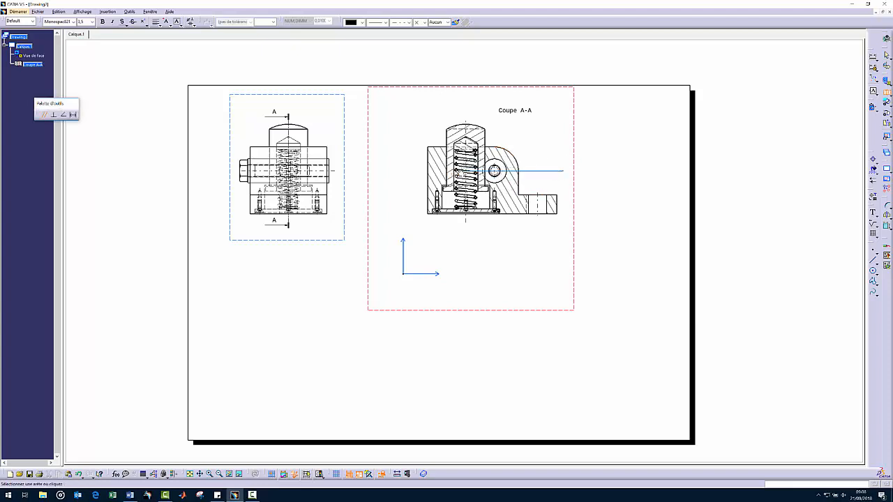
pyautogui.doubleClick(417, 171)
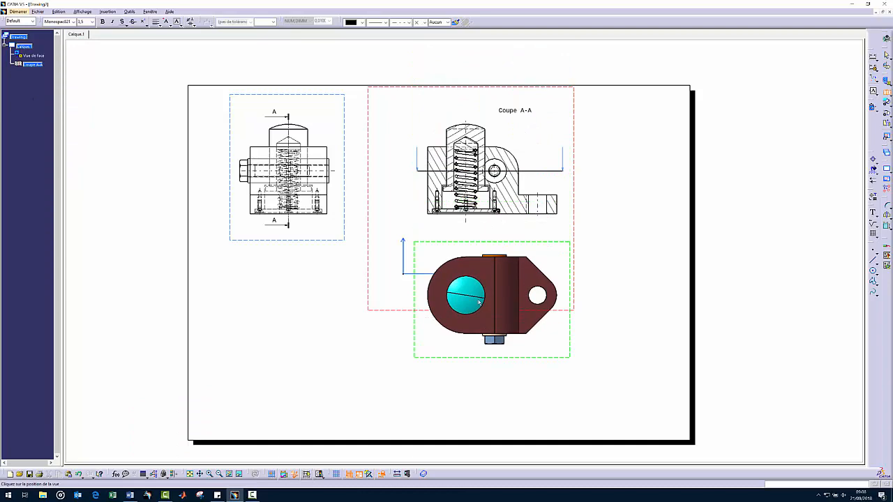
pyautogui.click(479, 301)
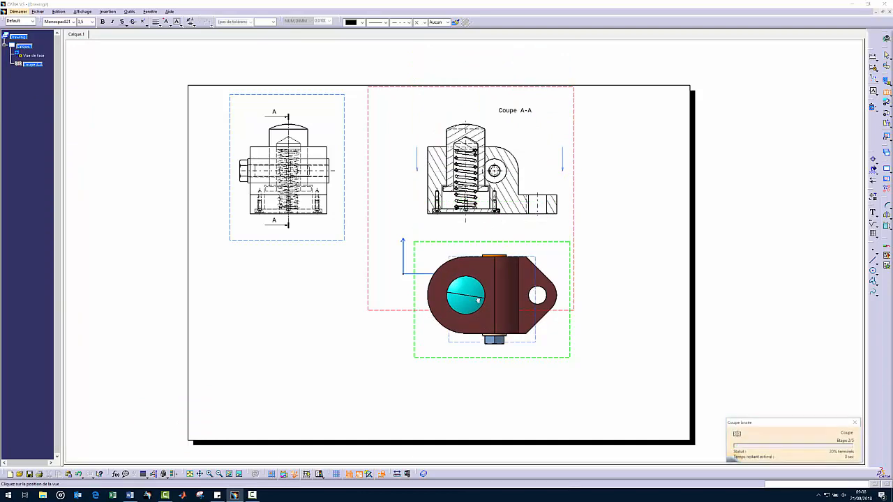
# Turn off hidden lines (Lignes cachées) in section view B-B's properties.
pyautogui.moveTo(537, 380)
pyautogui.mouseDown(button='middle')
pyautogui.moveTo(538, 282)
pyautogui.moveTo(541, 310)
pyautogui.mouseUp(button='middle')
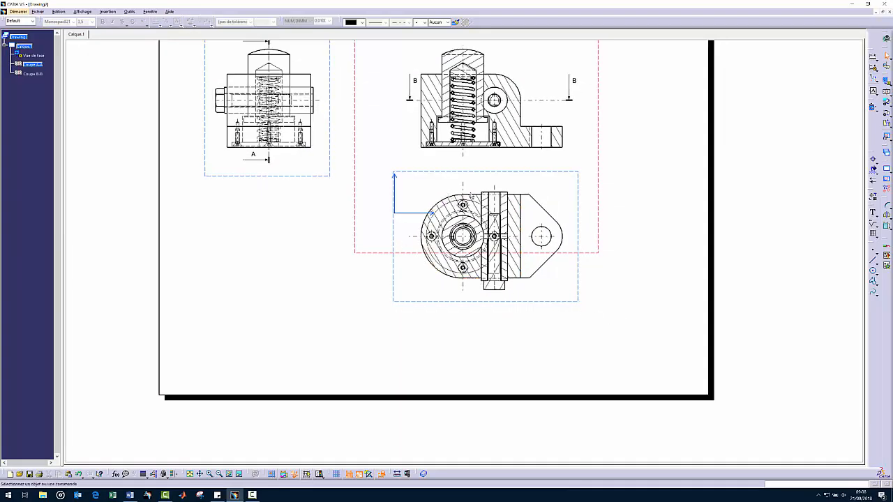
pyautogui.rightClick(582, 194)
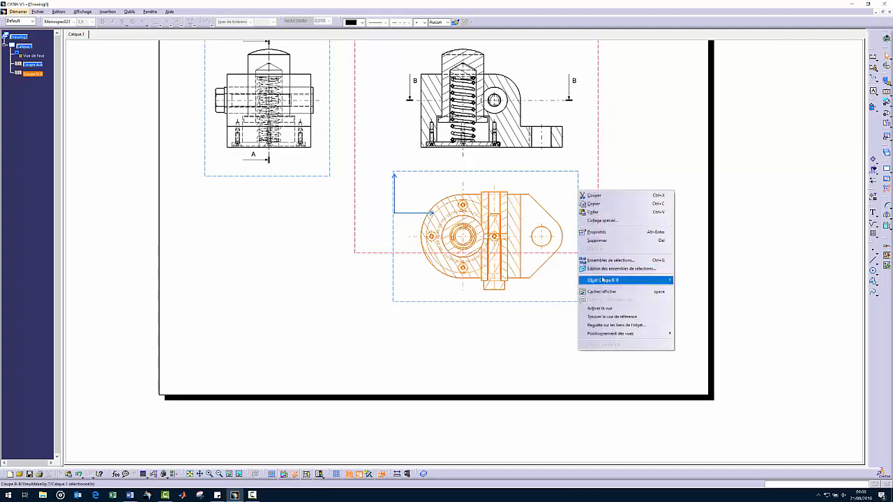
pyautogui.moveTo(607, 280)
pyautogui.click(597, 232)
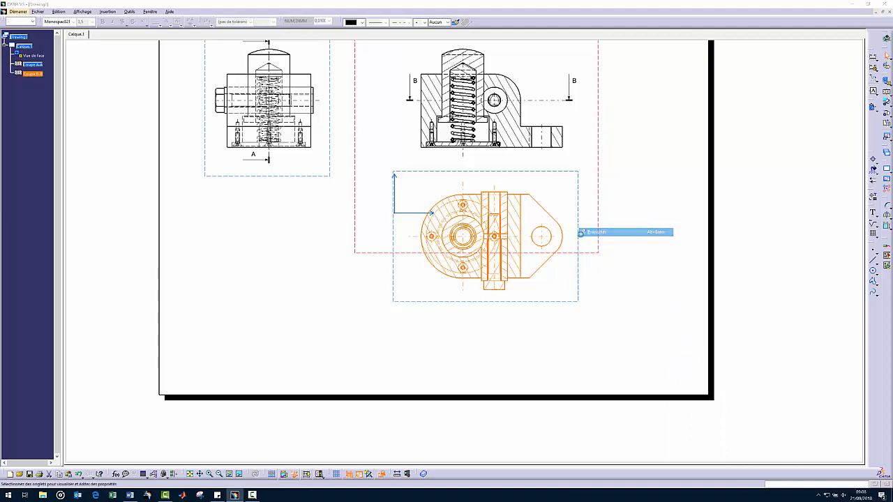
pyautogui.click(461, 164)
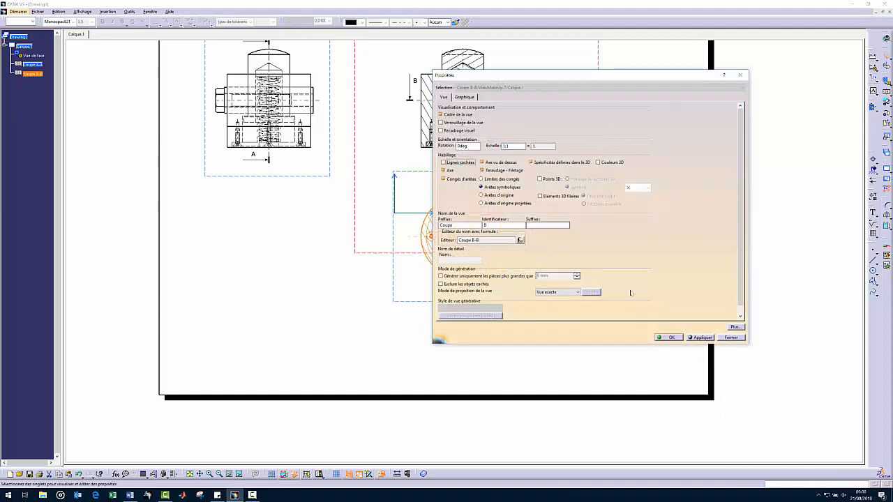
pyautogui.click(703, 339)
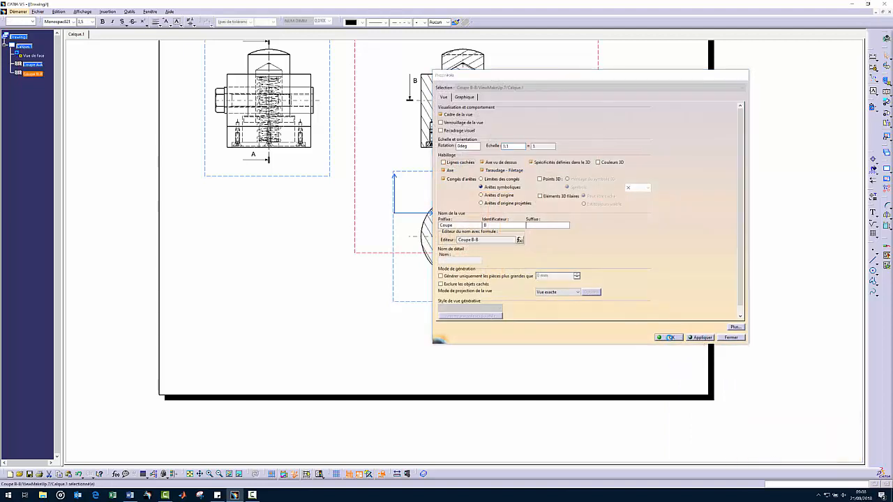
pyautogui.click(662, 338)
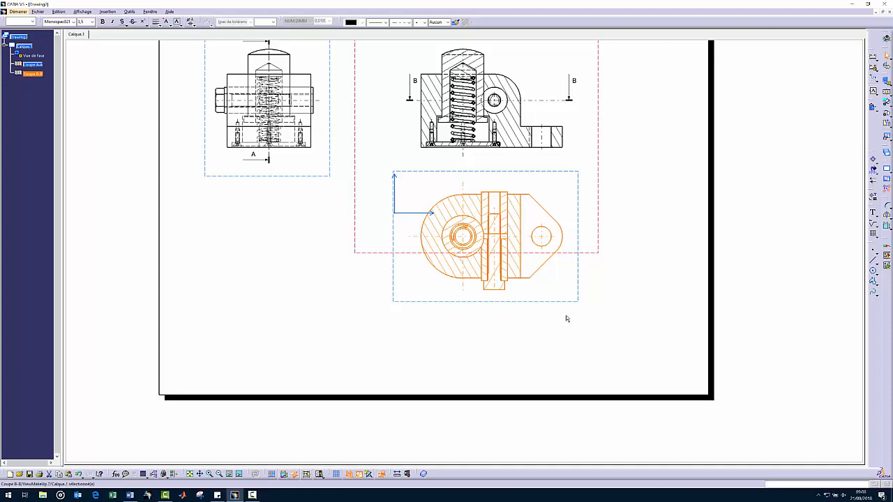
pyautogui.click(279, 243)
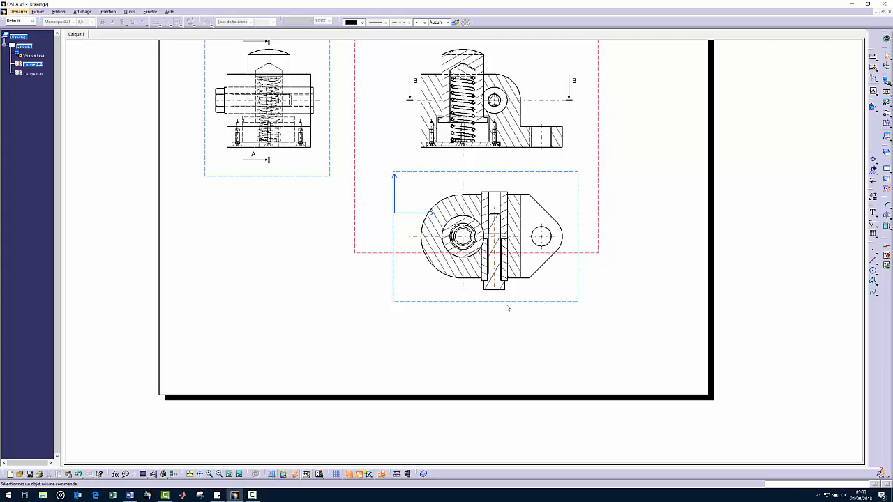
# Activate section view B-B and add its ISO 4018 screw to the view's property overrides (Surcharge des propriétés).
pyautogui.moveTo(496, 227)
pyautogui.keyDown('ctrl'); pyautogui.mouseDown(button='middle')
pyautogui.moveTo(493, 255)
pyautogui.moveTo(417, 159)
pyautogui.mouseUp(button='middle'); pyautogui.keyUp('ctrl')
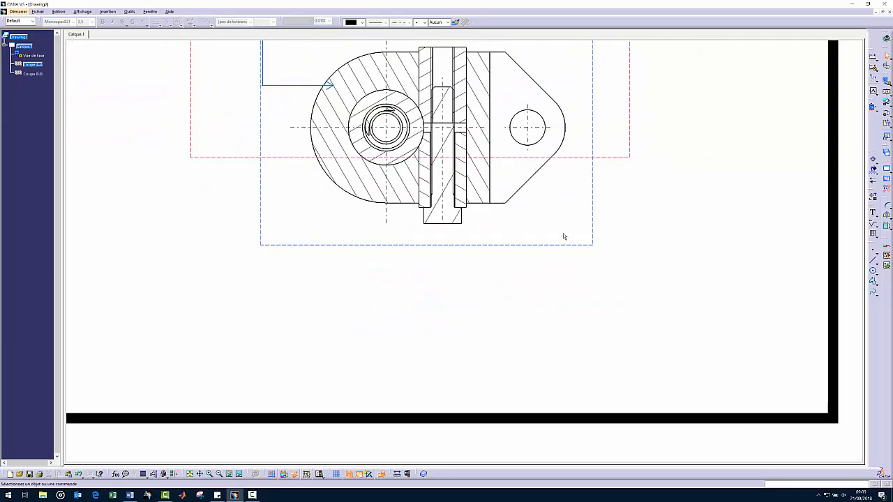
pyautogui.keyDown('ctrl'); pyautogui.moveTo(494, 209); pyautogui.dragTo(537, 257, button='middle'); pyautogui.keyUp('ctrl')
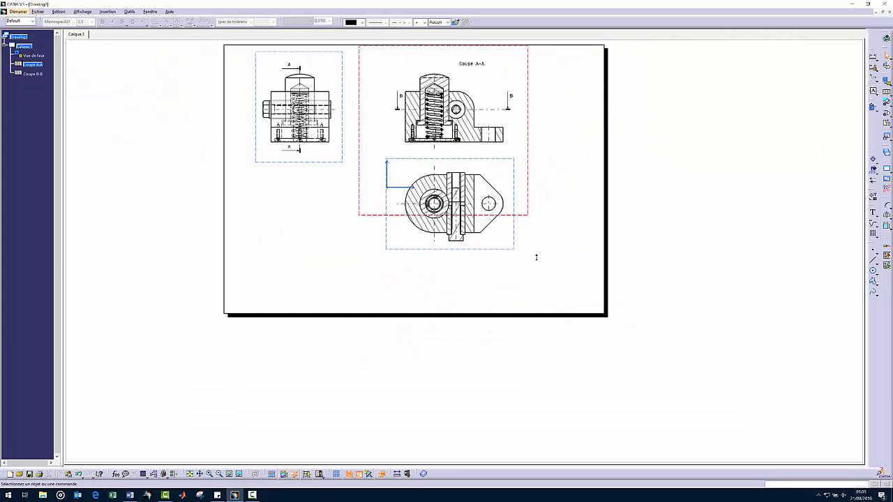
pyautogui.doubleClick(514, 223)
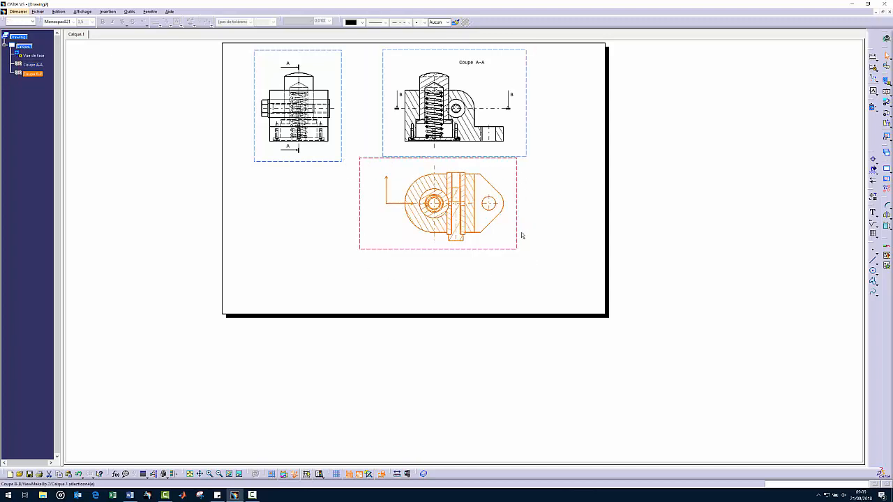
pyautogui.rightClick(520, 179)
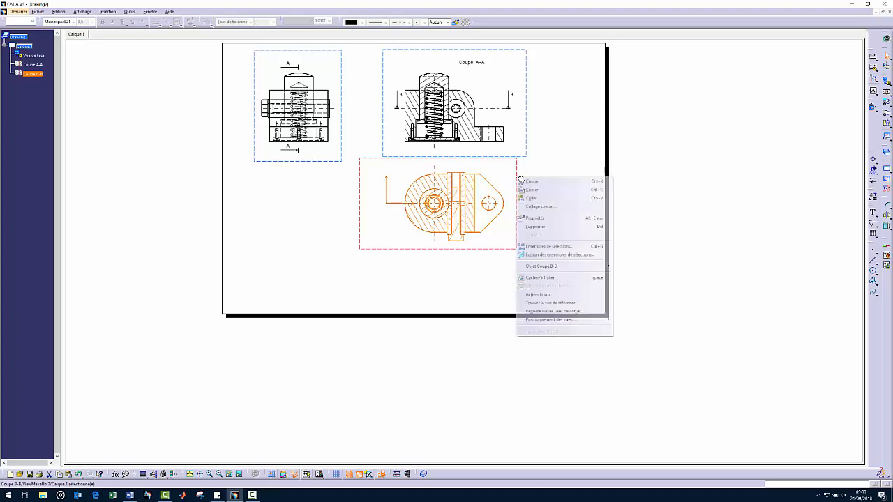
pyautogui.moveTo(572, 265)
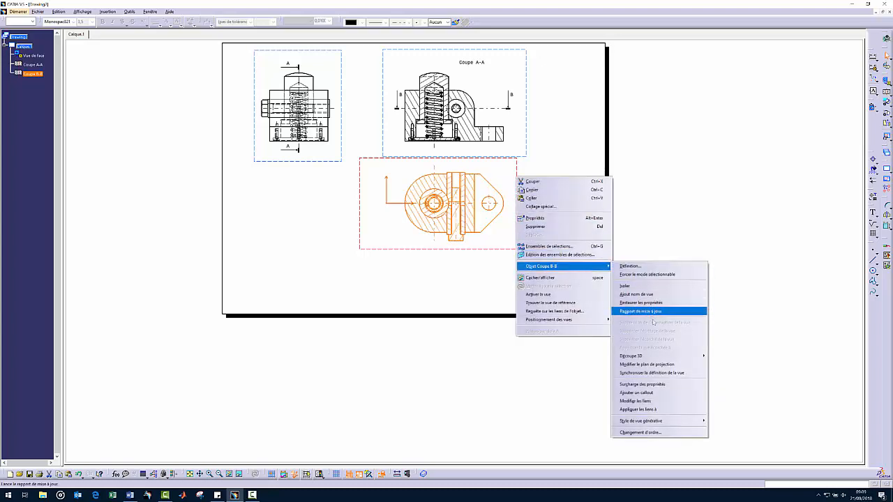
pyautogui.click(645, 385)
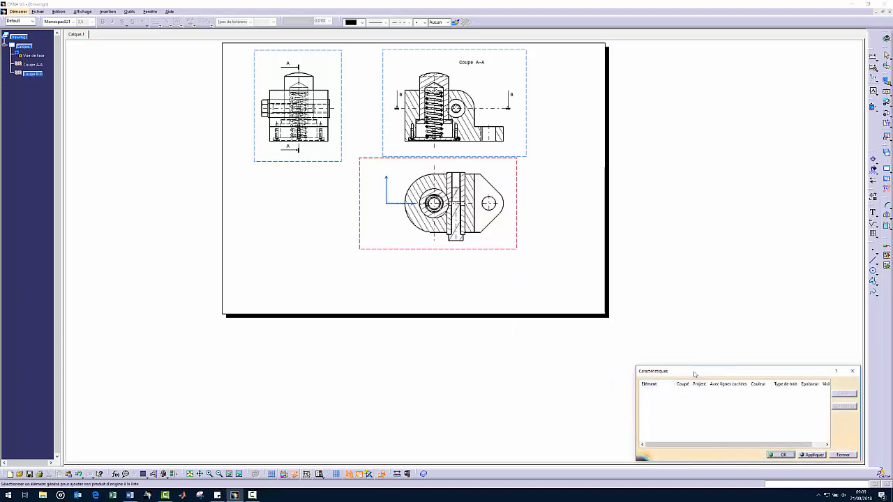
pyautogui.moveTo(691, 371)
pyautogui.mouseDown()
pyautogui.moveTo(652, 183)
pyautogui.moveTo(623, 104)
pyautogui.mouseUp()
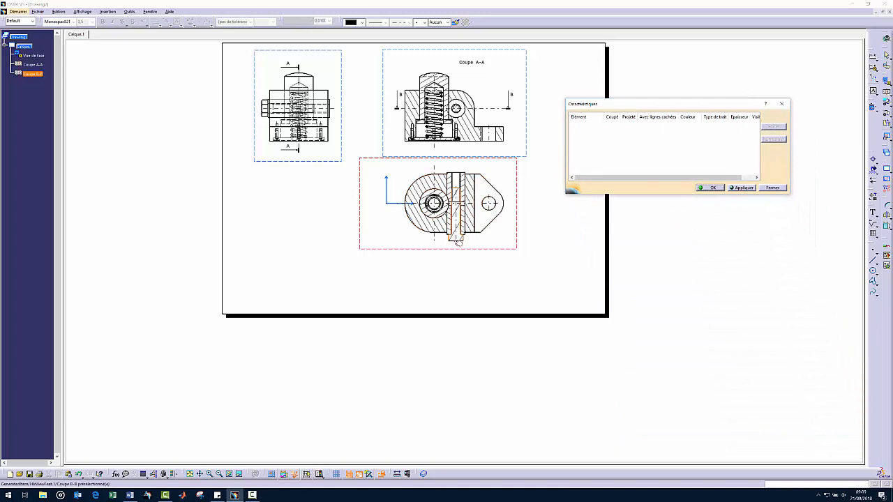
pyautogui.click(458, 242)
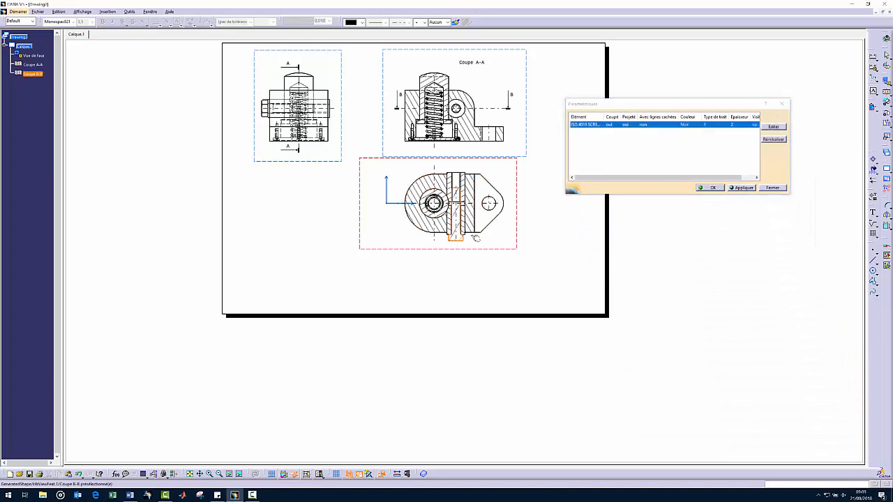
# Exclude the ISO 4018 screw from cutting by disabling Coupé dans les vues de coupe, and apply the override to section B-B.
pyautogui.click(776, 126)
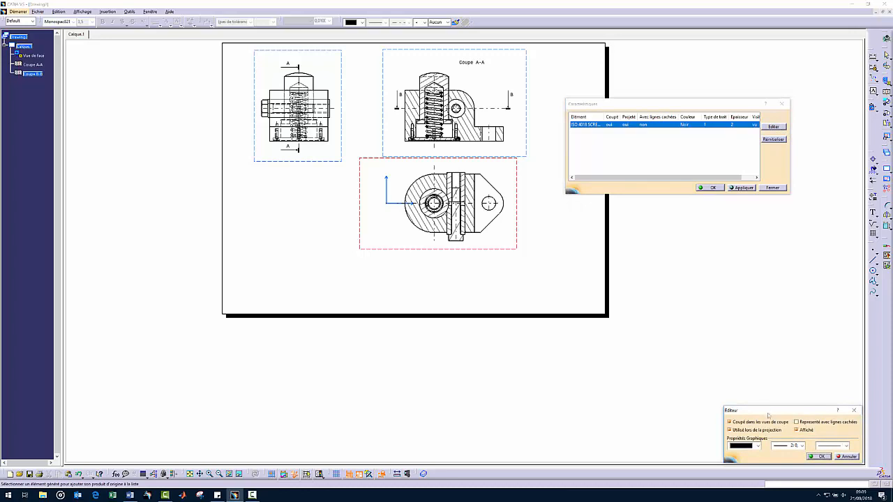
pyautogui.moveTo(768, 415); pyautogui.dragTo(642, 211)
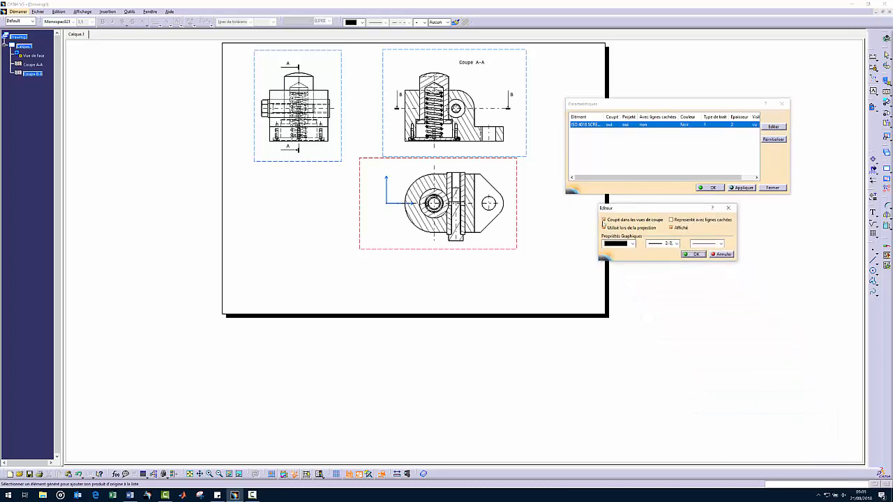
pyautogui.click(620, 221)
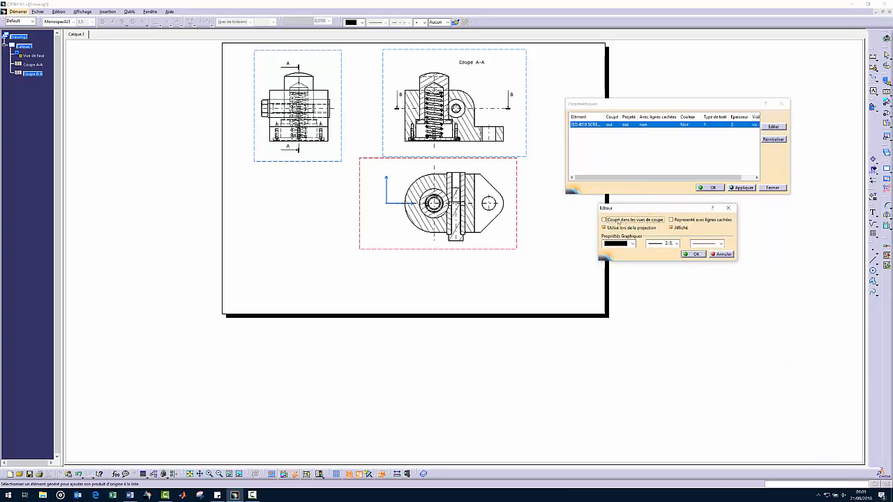
pyautogui.click(694, 254)
pyautogui.click(740, 187)
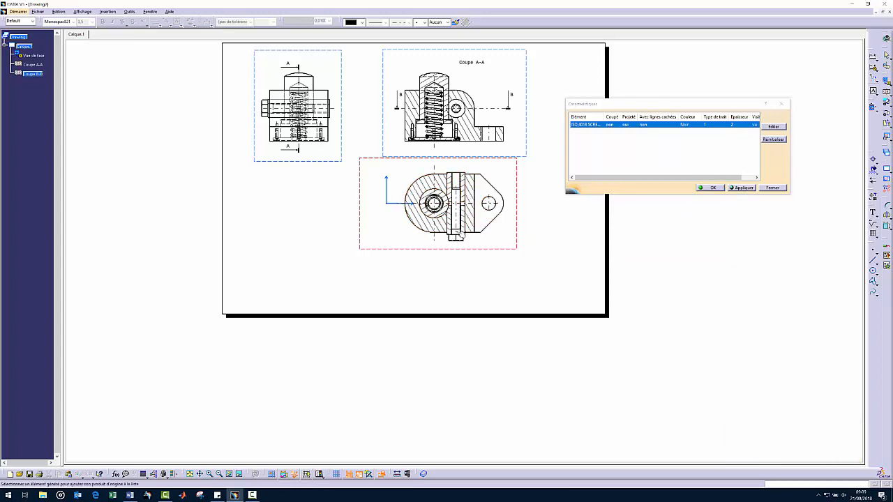
pyautogui.moveTo(457, 217)
pyautogui.keyDown('ctrl'); pyautogui.mouseDown(button='middle')
pyautogui.moveTo(460, 183)
pyautogui.moveTo(475, 222)
pyautogui.mouseUp(button='middle'); pyautogui.keyUp('ctrl')
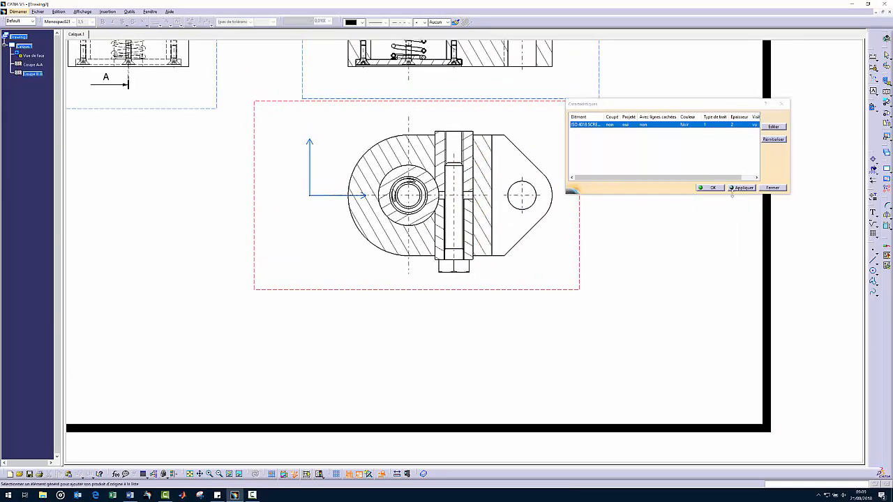
pyautogui.keyDown('ctrl'); pyautogui.moveTo(483, 220); pyautogui.dragTo(491, 239, button='middle'); pyautogui.keyUp('ctrl')
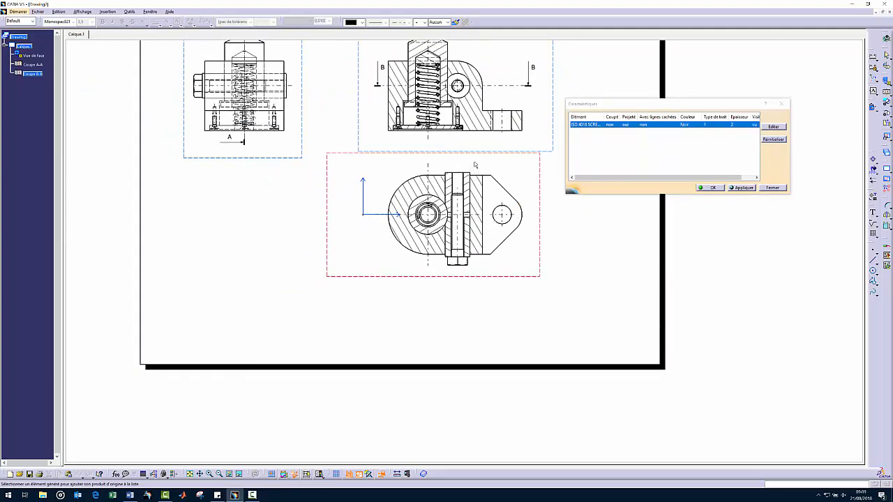
pyautogui.moveTo(475, 164)
pyautogui.mouseDown(button='middle')
pyautogui.moveTo(447, 236)
pyautogui.moveTo(451, 214)
pyautogui.mouseUp(button='middle')
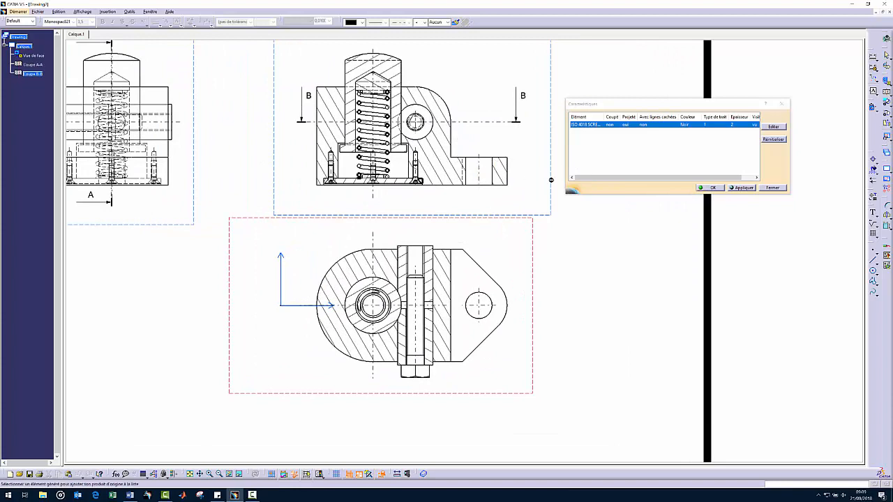
pyautogui.click(713, 187)
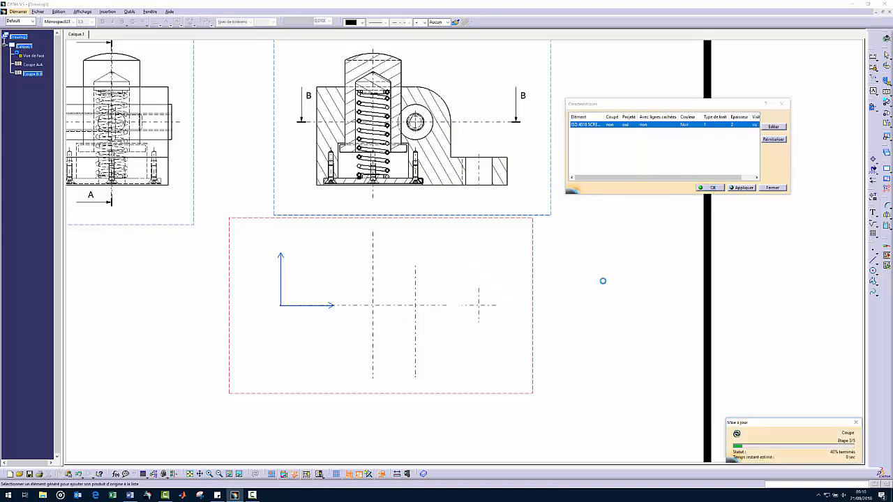
# Activate section view A-A and open its property overrides (Surcharge des propriétés).
pyautogui.doubleClick(551, 200)
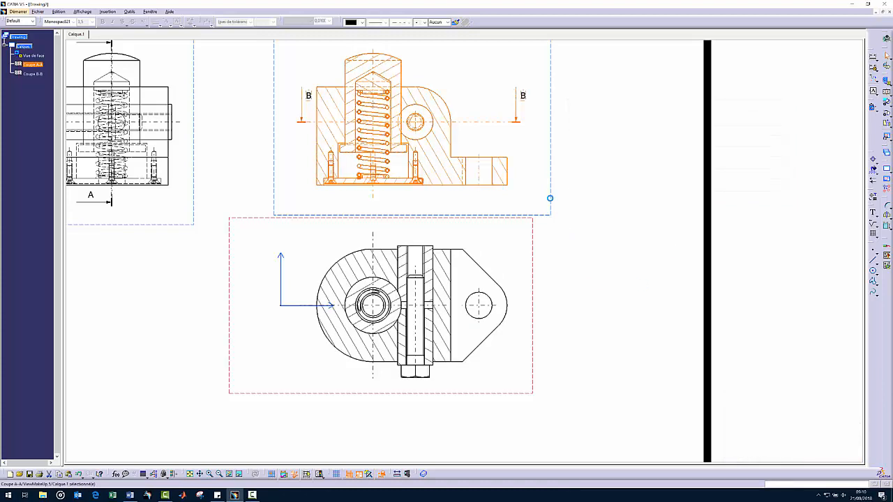
pyautogui.moveTo(411, 210); pyautogui.dragTo(447, 193, button='middle')
pyautogui.moveTo(447, 193); pyautogui.dragTo(492, 235, button='middle')
pyautogui.click(279, 162)
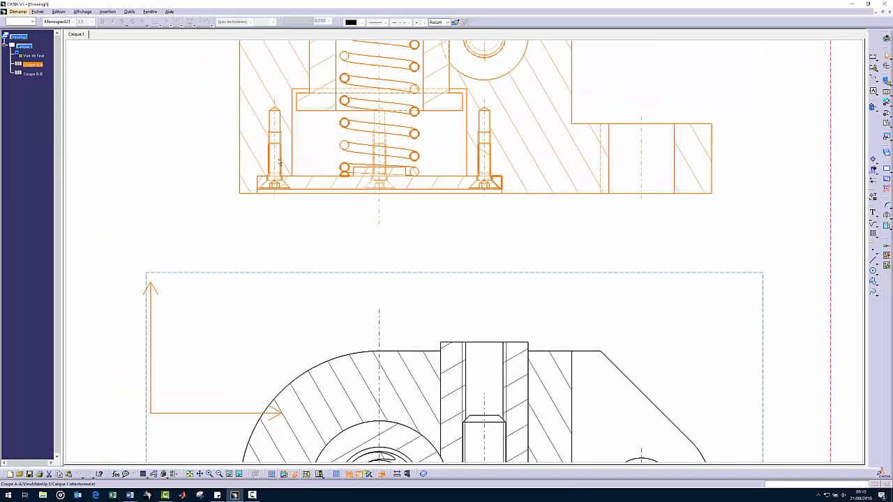
pyautogui.keyDown('ctrl'); pyautogui.moveTo(584, 226); pyautogui.dragTo(648, 255, button='middle'); pyautogui.keyUp('ctrl')
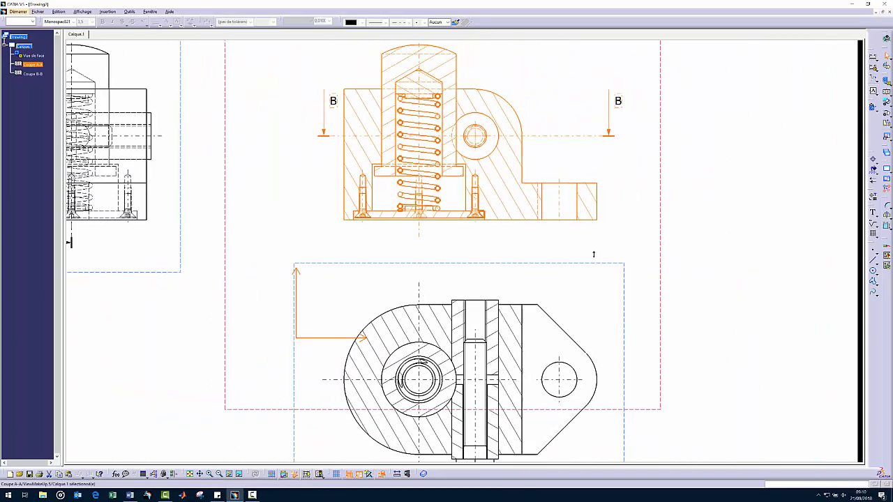
pyautogui.click(668, 191)
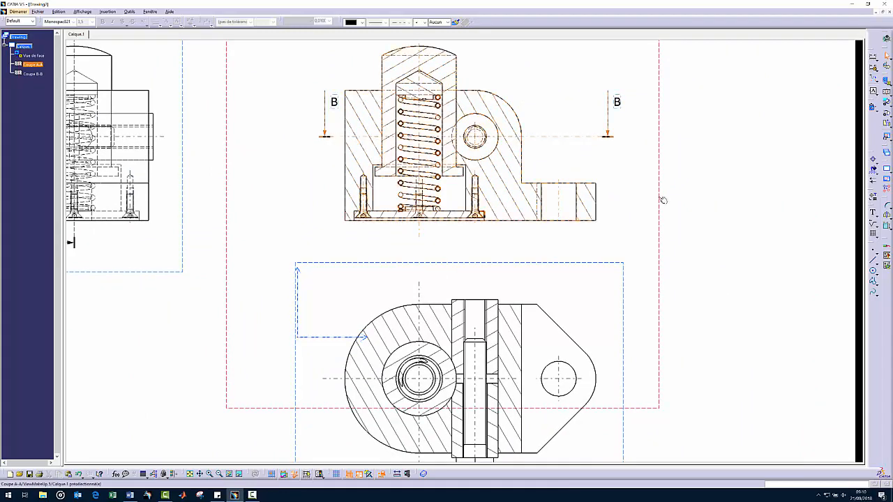
pyautogui.rightClick(660, 198)
pyautogui.moveTo(719, 287)
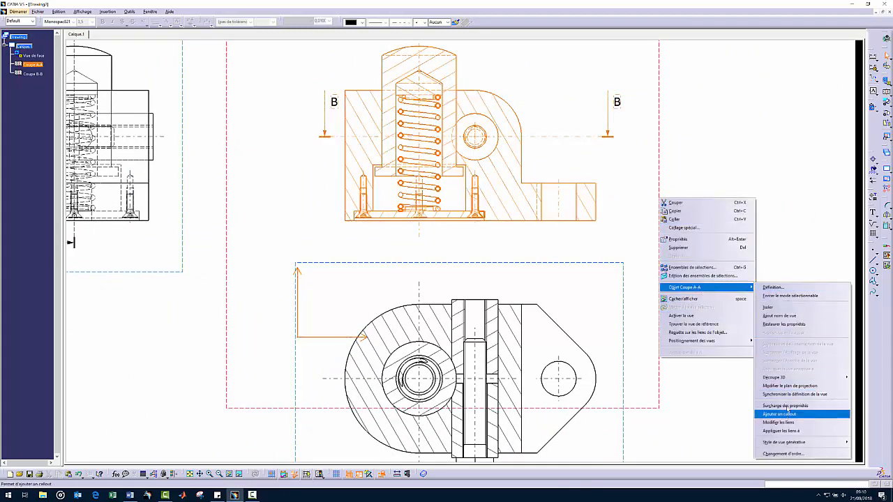
pyautogui.click(789, 407)
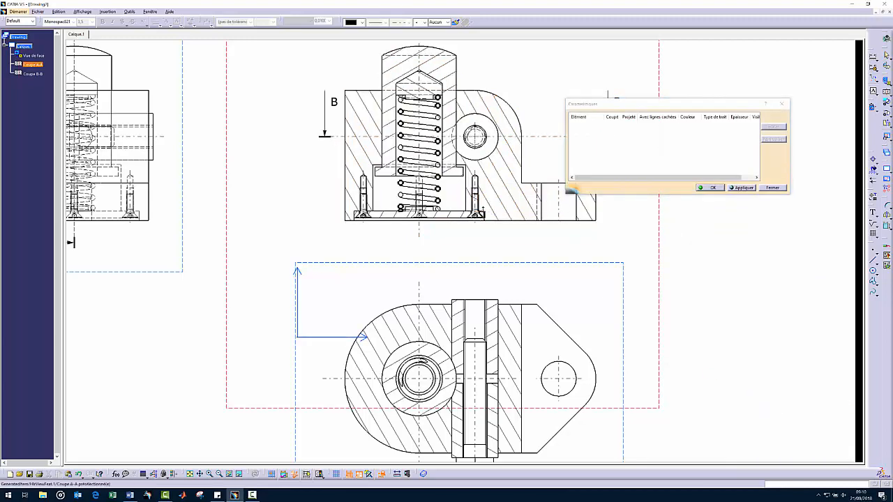
# Add the ISO 10642 screw at the cover plate's right end to the overrides and disable its Coupé dans les vues de coupe option.
pyautogui.keyDown('ctrl'); pyautogui.moveTo(479, 216); pyautogui.dragTo(482, 138, button='middle'); pyautogui.keyUp('ctrl')
pyautogui.moveTo(482, 149); pyautogui.dragTo(458, 176, button='middle')
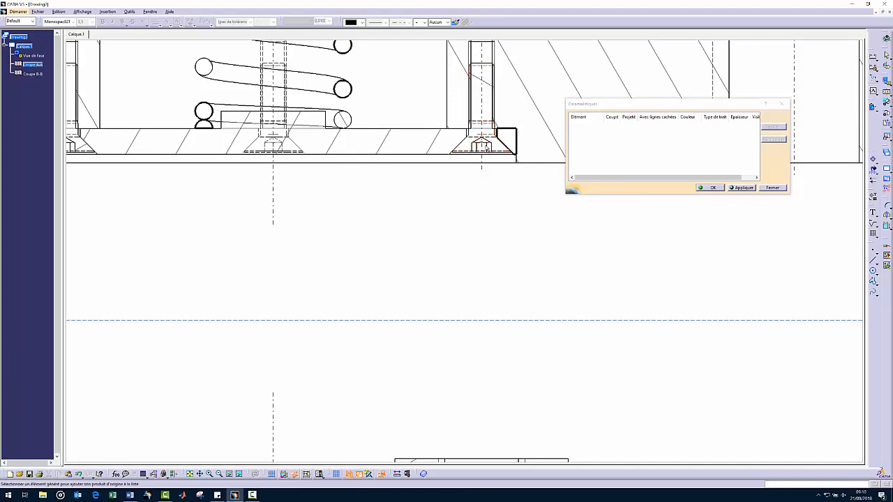
pyautogui.click(486, 148)
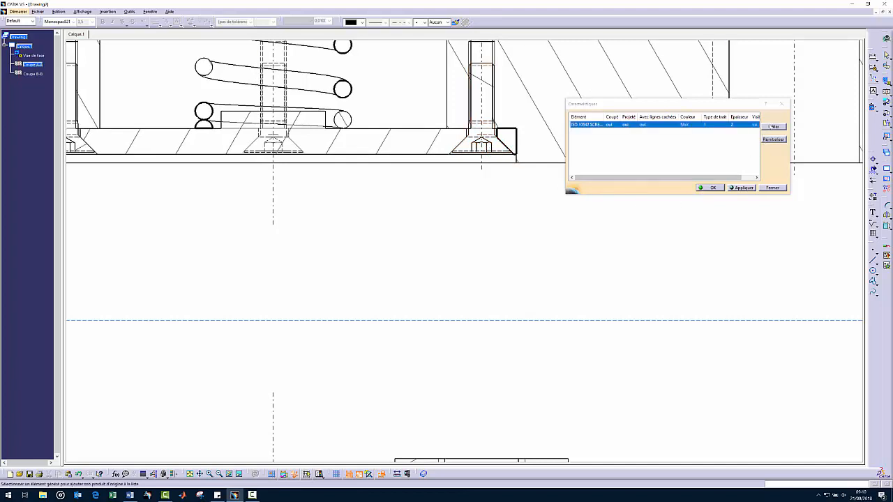
pyautogui.click(773, 126)
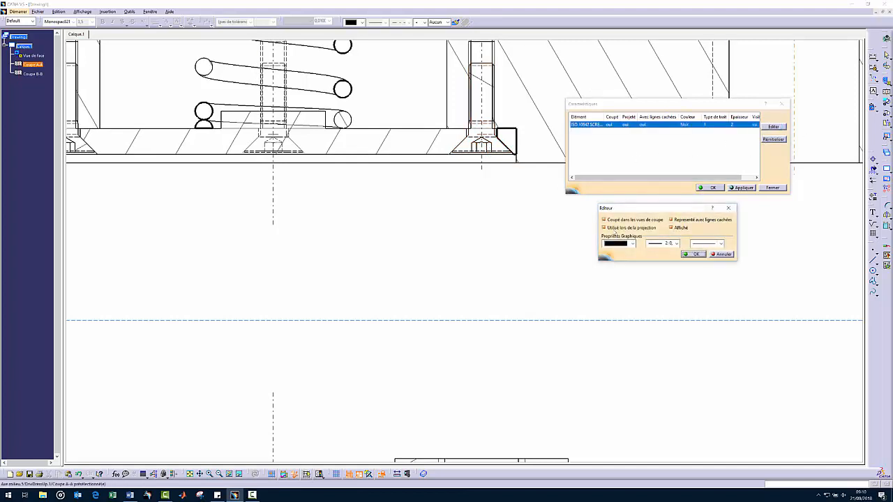
pyautogui.click(626, 220)
pyautogui.click(700, 254)
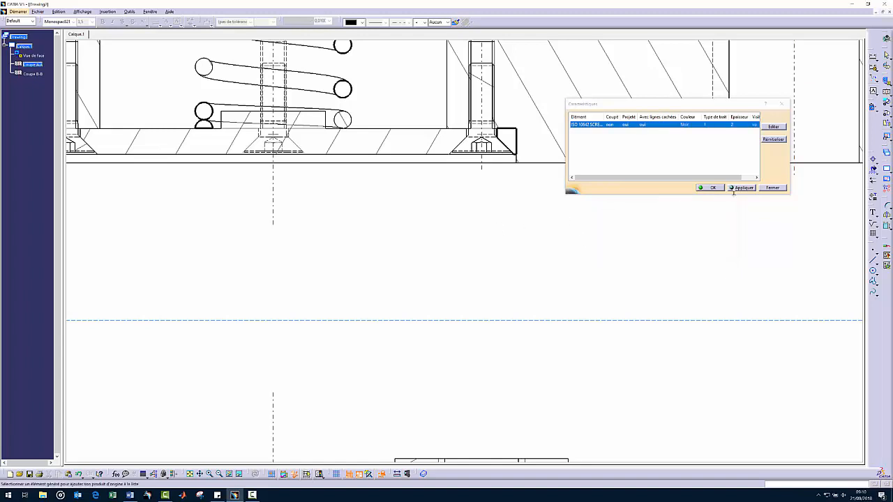
# Add the left ISO 10642 screw, disable Coupé dans les vues de coupe for it, and apply the overrides to section A-A.
pyautogui.moveTo(419, 225)
pyautogui.keyDown('ctrl'); pyautogui.mouseDown(button='middle')
pyautogui.moveTo(445, 251)
pyautogui.moveTo(548, 278)
pyautogui.mouseUp(button='middle'); pyautogui.keyUp('ctrl')
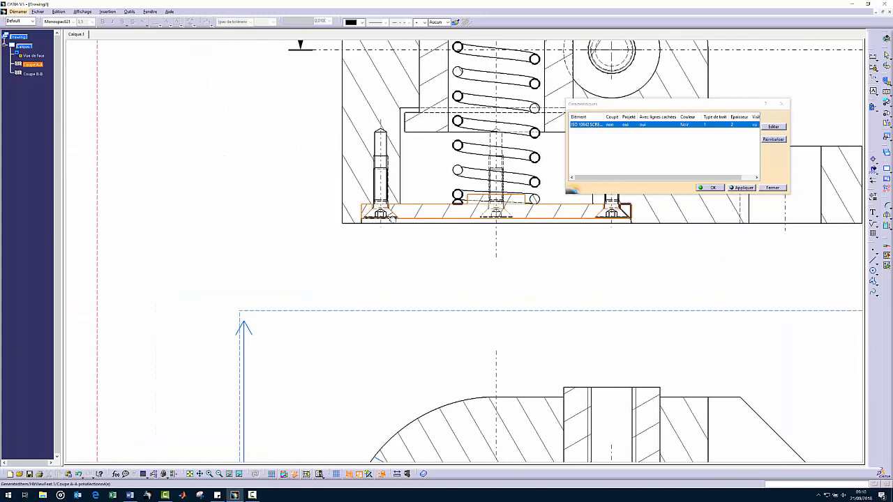
pyautogui.click(385, 213)
pyautogui.click(772, 127)
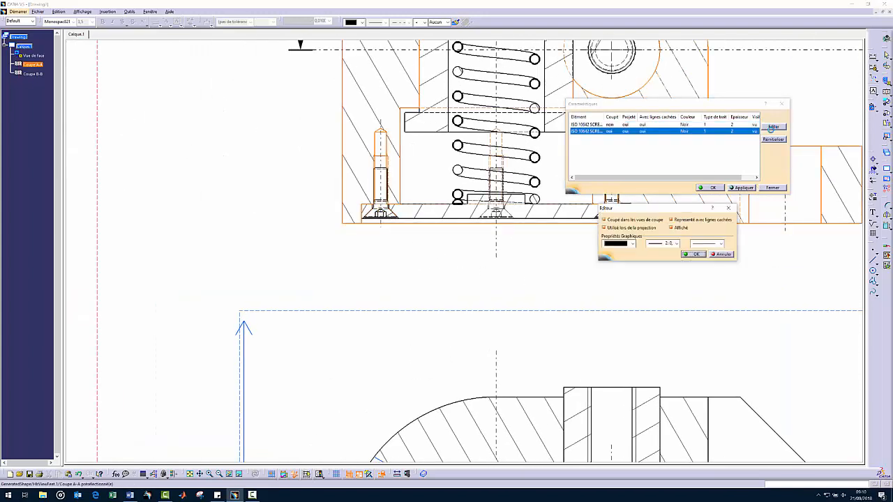
pyautogui.click(619, 220)
pyautogui.click(698, 254)
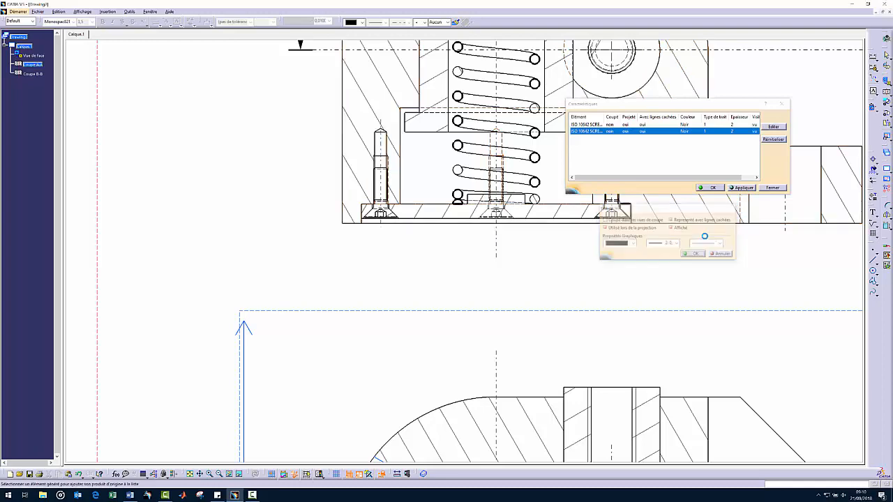
pyautogui.click(741, 188)
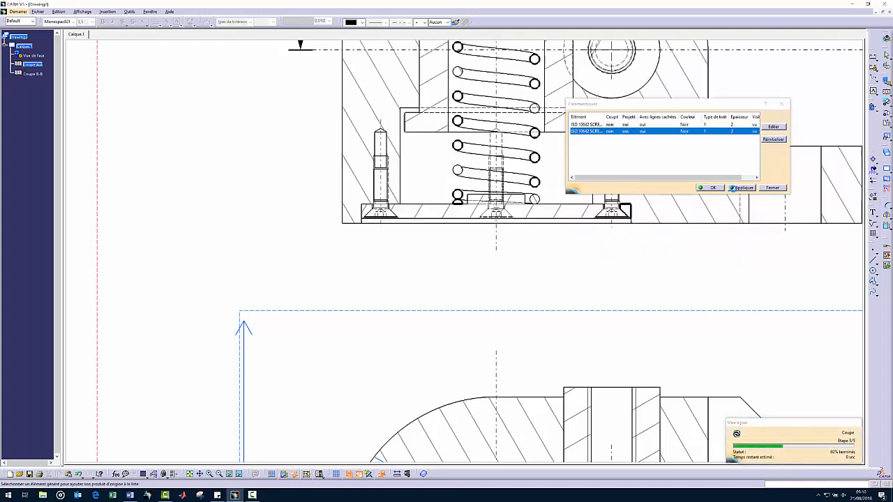
pyautogui.moveTo(571, 286); pyautogui.dragTo(434, 328, button='middle')
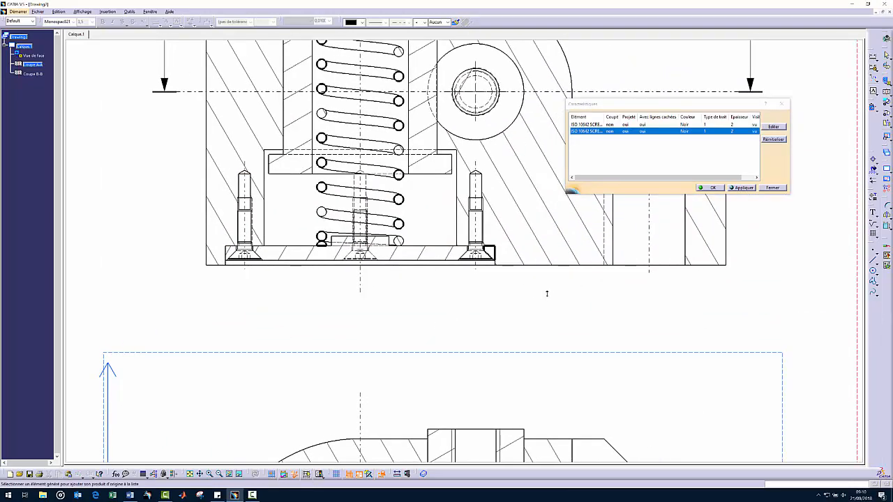
pyautogui.keyDown('ctrl'); pyautogui.moveTo(547, 294); pyautogui.dragTo(554, 320, button='middle'); pyautogui.keyUp('ctrl')
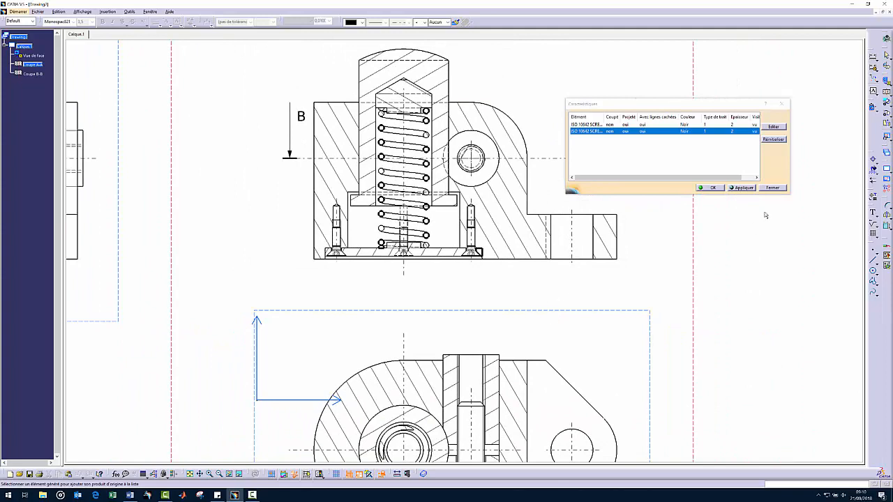
pyautogui.click(710, 187)
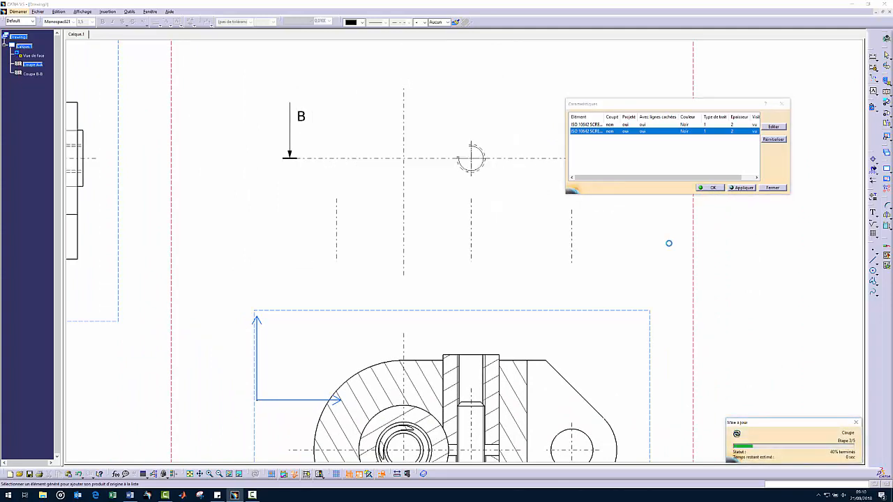
pyautogui.keyDown('ctrl'); pyautogui.moveTo(228, 138); pyautogui.dragTo(226, 188, button='middle'); pyautogui.keyUp('ctrl')
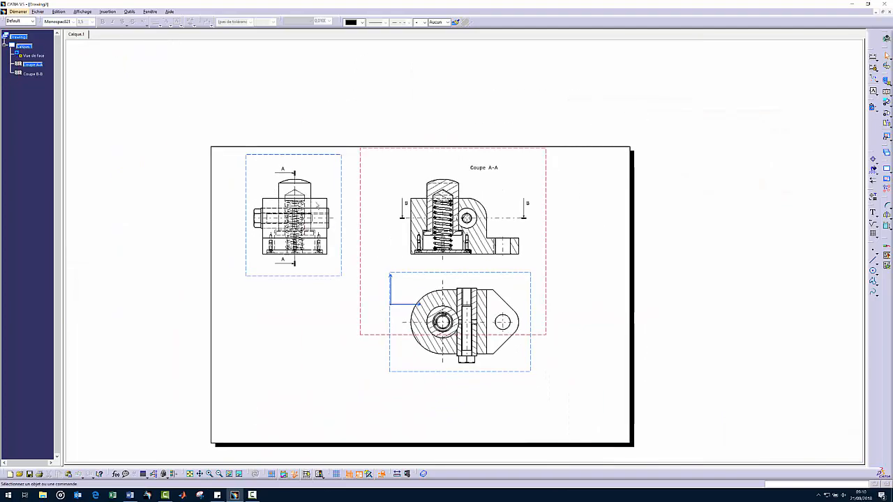
# Save the drawing as BorneAppui in the Exam Borne appui Correction folder, accepting the linked-document prompt.
pyautogui.click(37, 11)
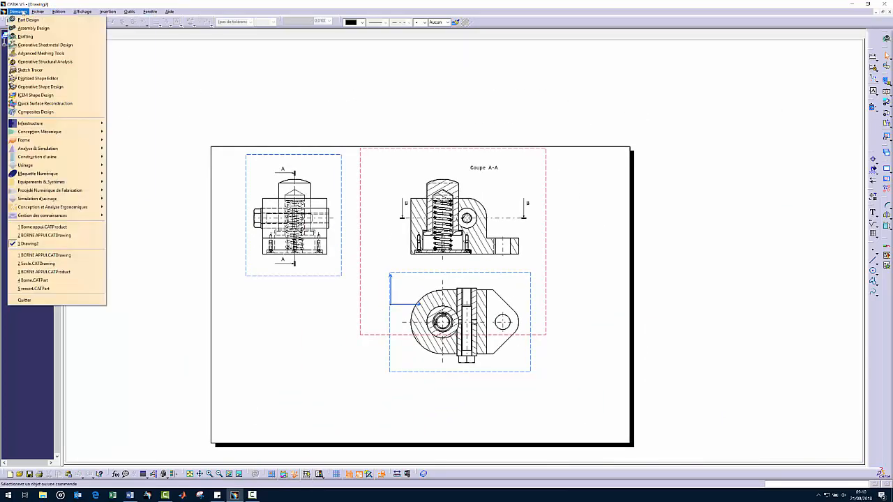
pyautogui.click(55, 65)
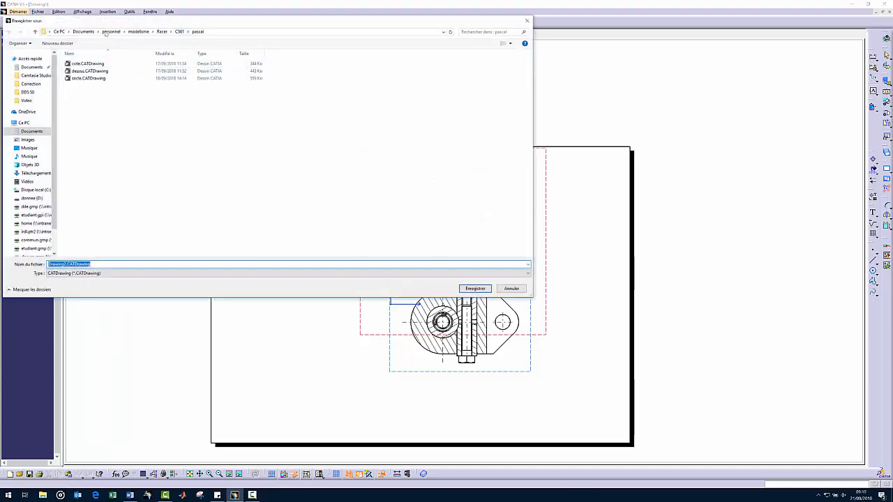
pyautogui.click(87, 32)
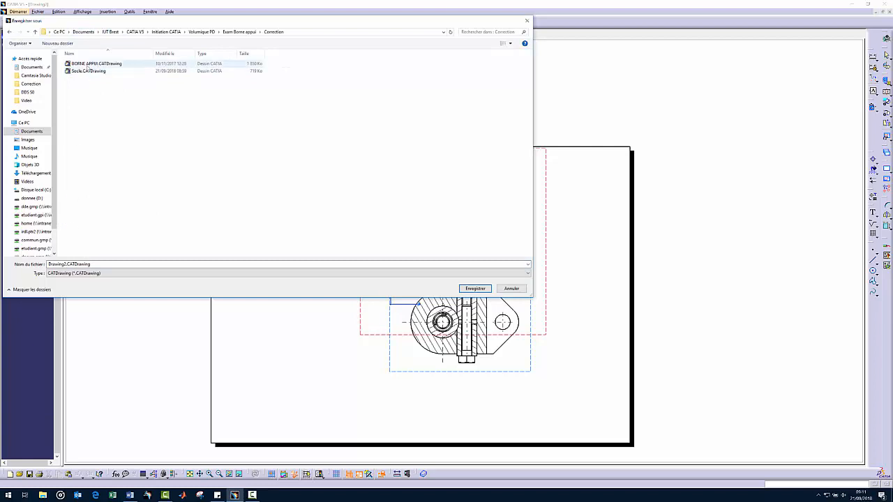
pyautogui.doubleClick(67, 265)
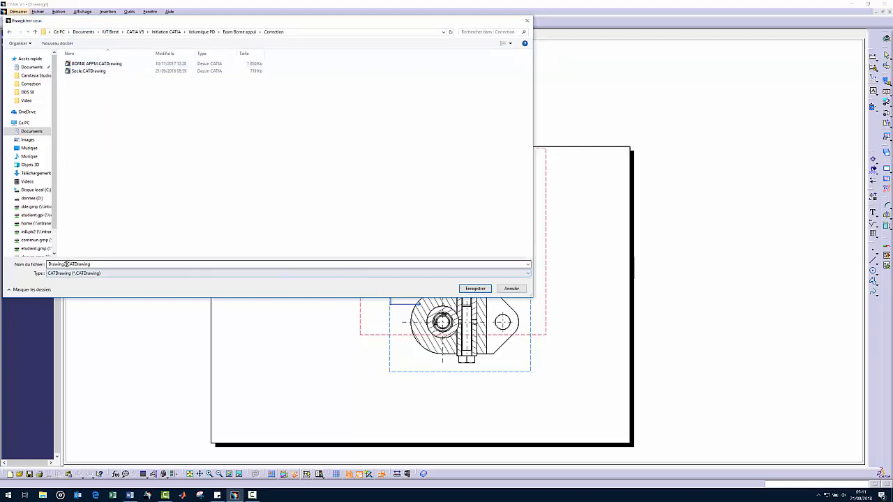
pyautogui.click(66, 265)
pyautogui.doubleClick(57, 264)
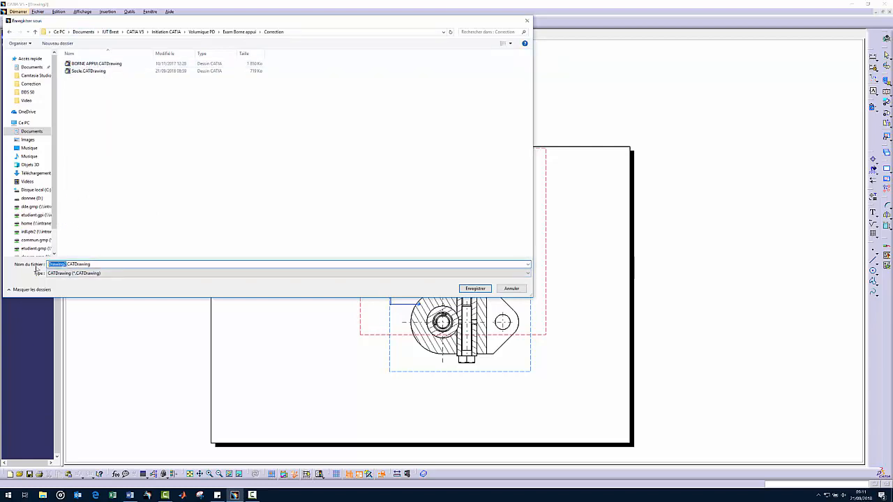
pyautogui.write('BorneAppui')
pyautogui.press('Return')
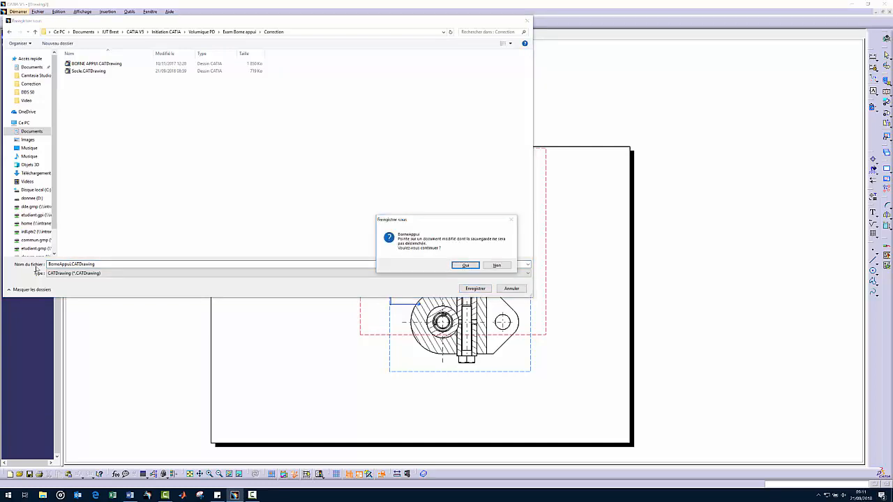
pyautogui.press('Return')
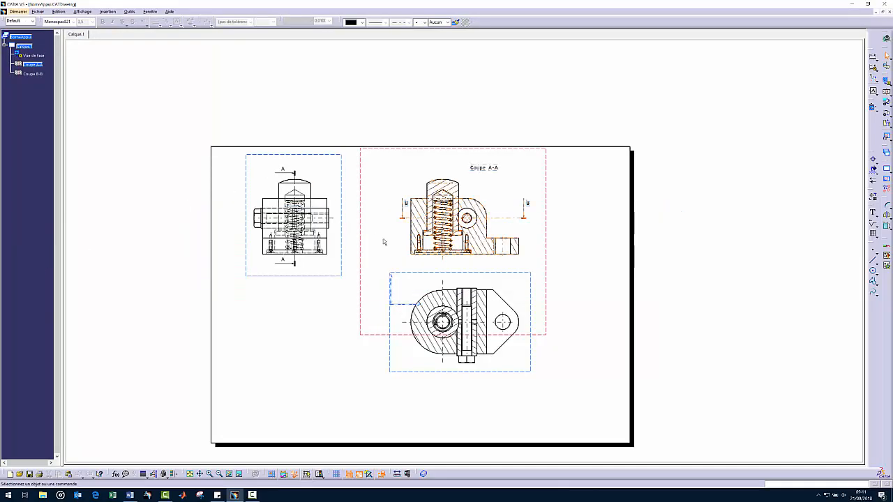
# Open the hatching properties of the bottom cover plate in section A-A.
pyautogui.moveTo(383, 242)
pyautogui.mouseDown(button='middle')
pyautogui.moveTo(379, 170)
pyautogui.moveTo(321, 179)
pyautogui.moveTo(423, 219)
pyautogui.moveTo(328, 241)
pyautogui.mouseUp(button='middle')
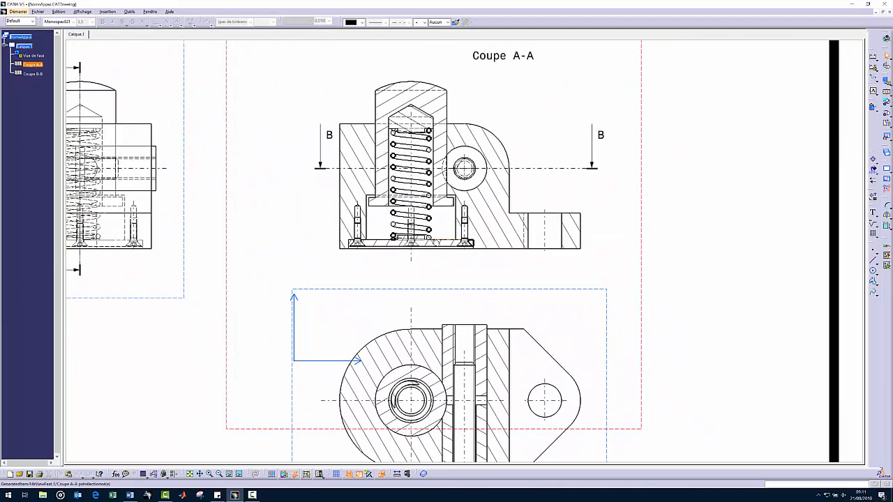
pyautogui.moveTo(436, 243)
pyautogui.mouseDown(button='middle')
pyautogui.moveTo(375, 238)
pyautogui.moveTo(367, 223)
pyautogui.moveTo(399, 167)
pyautogui.moveTo(422, 161)
pyautogui.moveTo(560, 259)
pyautogui.mouseUp(button='middle')
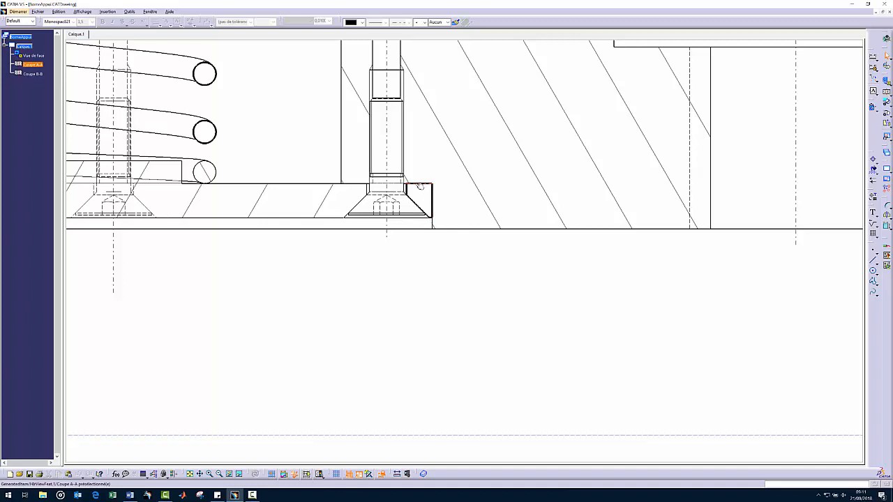
pyautogui.click(412, 185)
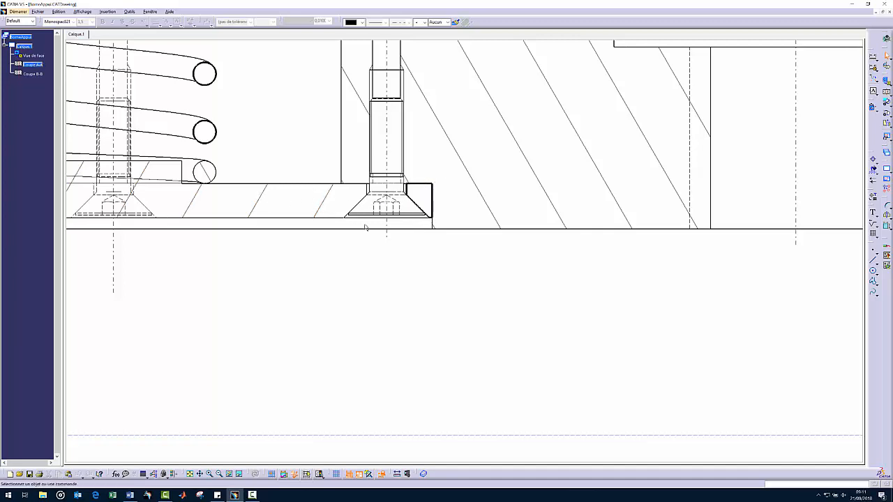
pyautogui.scroll(-2, 365, 227)
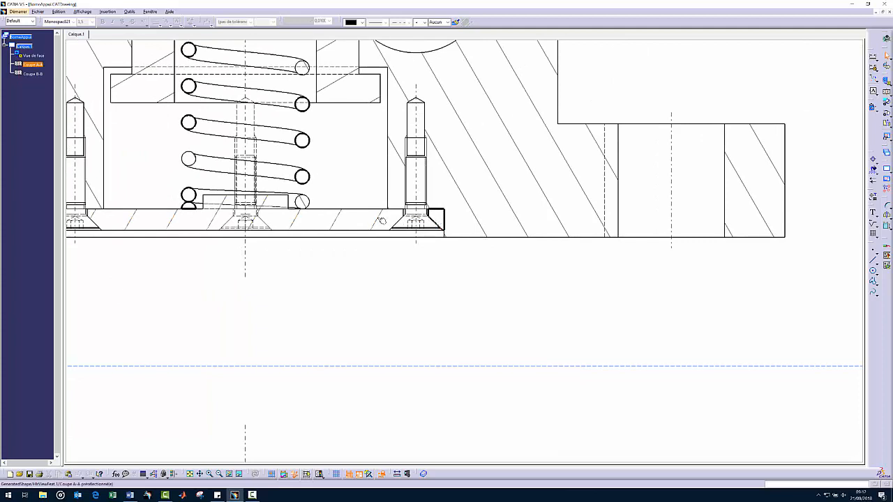
pyautogui.doubleClick(381, 221)
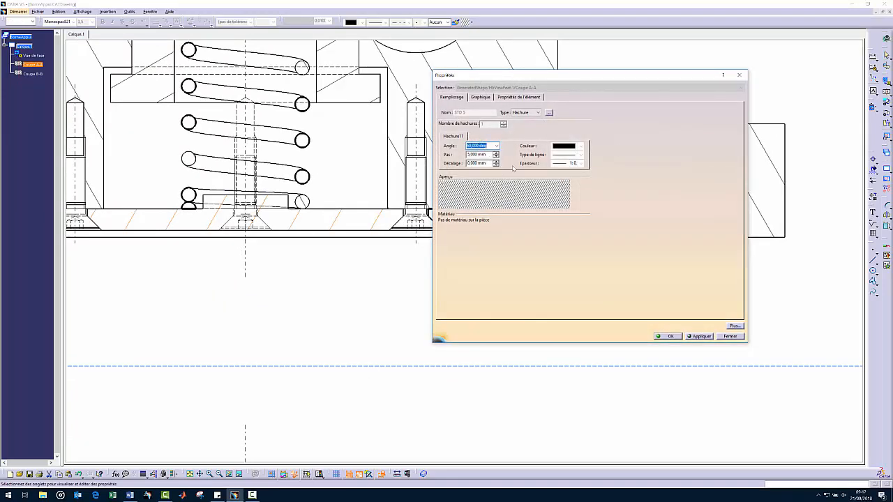
pyautogui.click(549, 113)
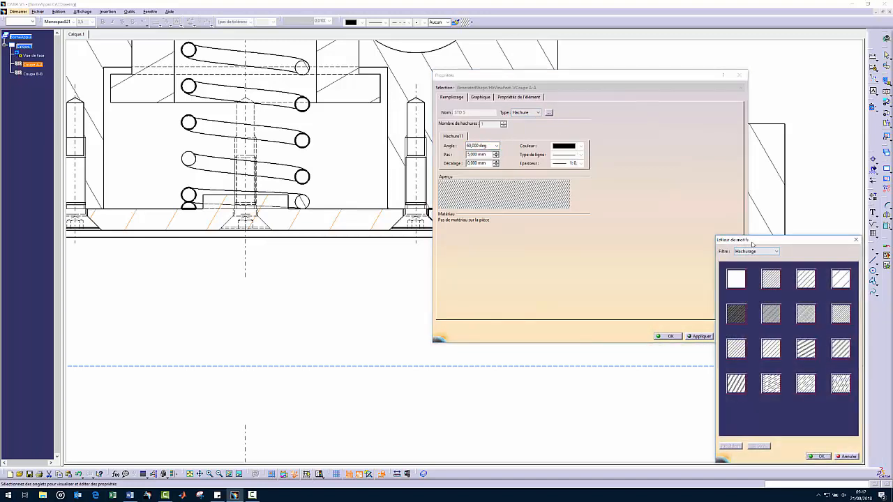
pyautogui.moveTo(748, 251); pyautogui.dragTo(611, 112)
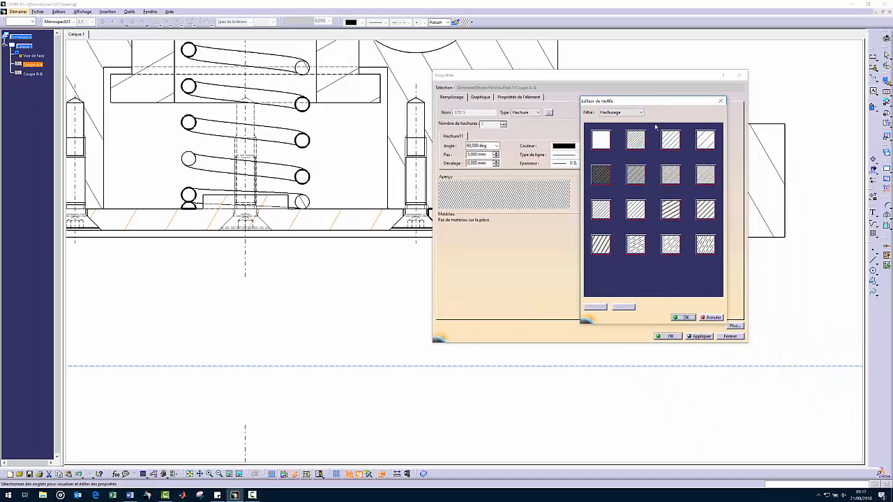
pyautogui.click(721, 101)
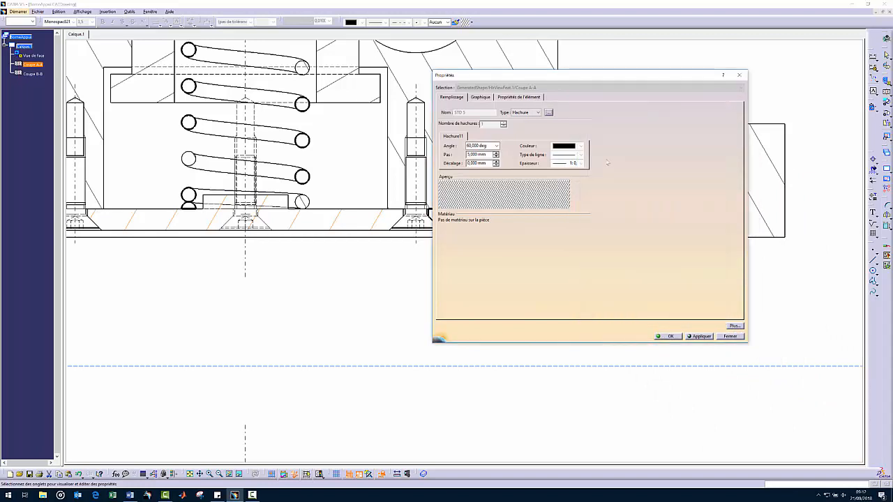
# Reduce the hatch pitch of the bottom cover plate in section A-A to 2.8 mm and apply it.
pyautogui.click(495, 156)
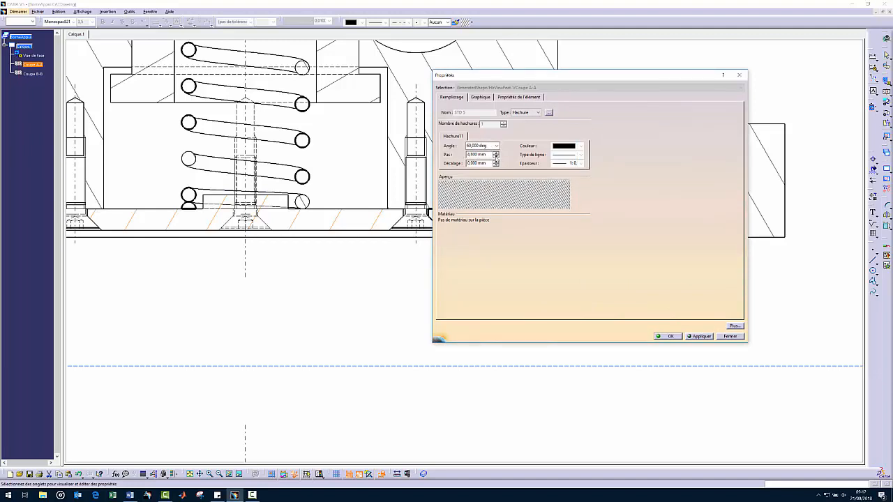
pyautogui.click(495, 156)
pyautogui.click(496, 156)
pyautogui.click(496, 156)
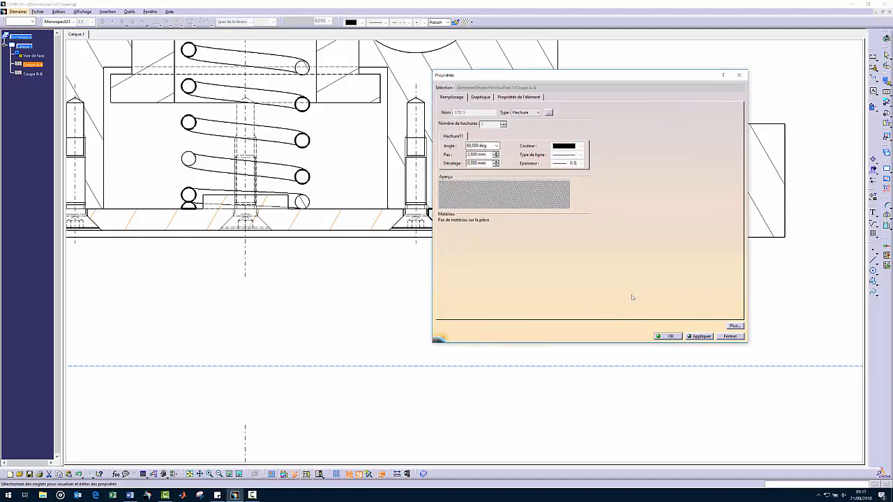
pyautogui.click(703, 337)
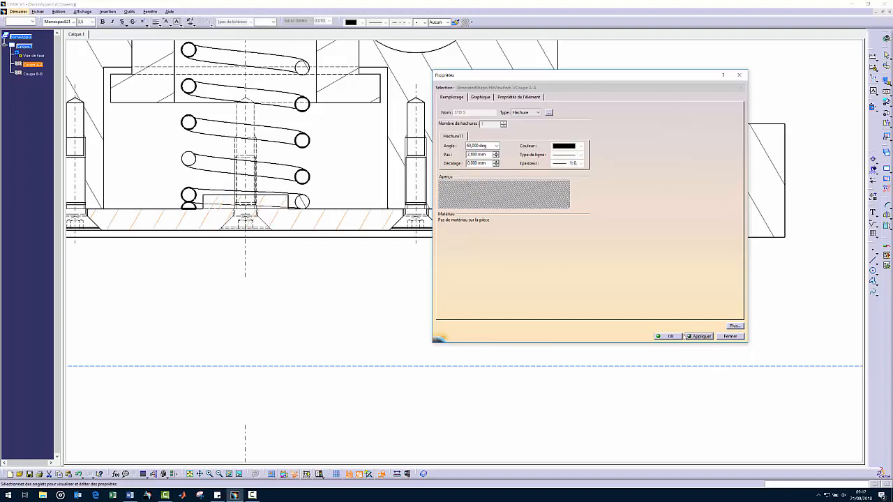
pyautogui.moveTo(569, 81); pyautogui.dragTo(638, 82)
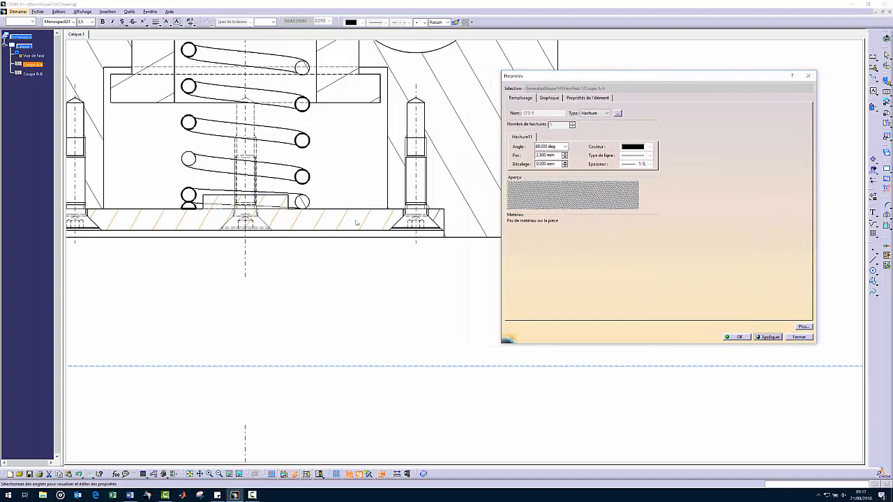
pyautogui.click(741, 338)
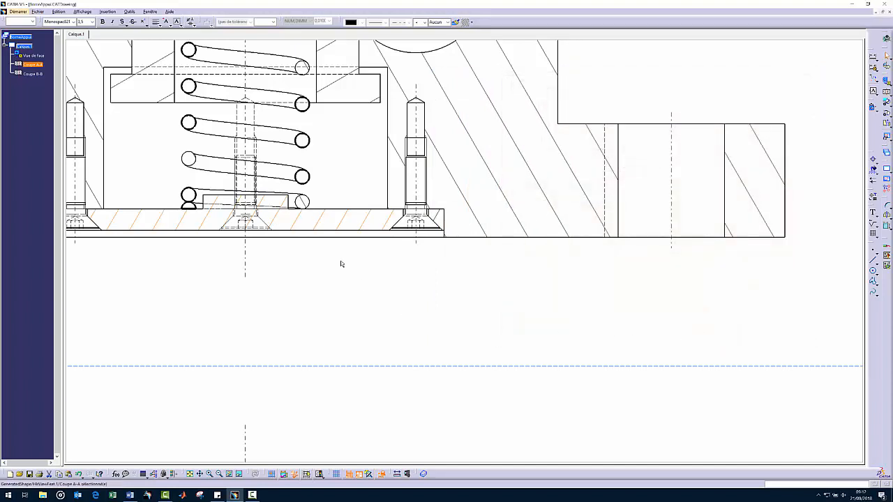
# Open the hatching properties of the spring in section A-A and apply a hatch pitch of 1 mm.
pyautogui.moveTo(342, 263)
pyautogui.keyDown('ctrl'); pyautogui.mouseDown(button='middle')
pyautogui.moveTo(357, 284)
pyautogui.moveTo(400, 305)
pyautogui.moveTo(401, 358)
pyautogui.mouseUp(button='middle'); pyautogui.keyUp('ctrl')
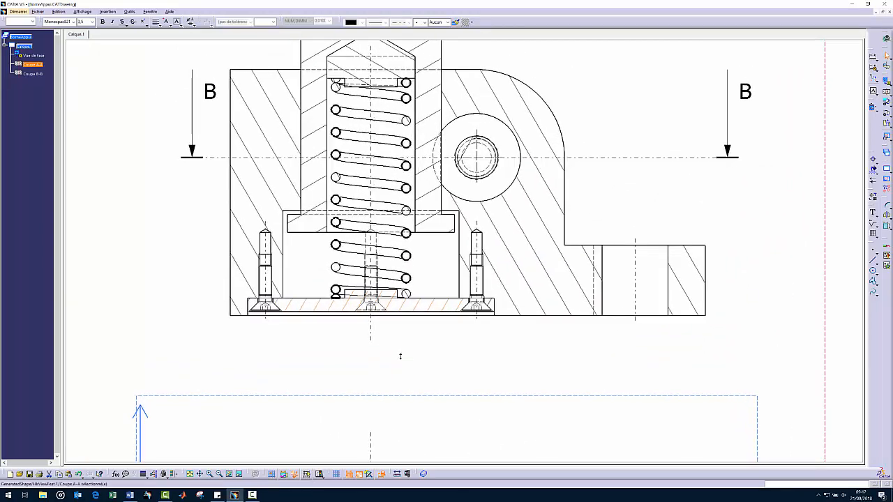
pyautogui.doubleClick(410, 122)
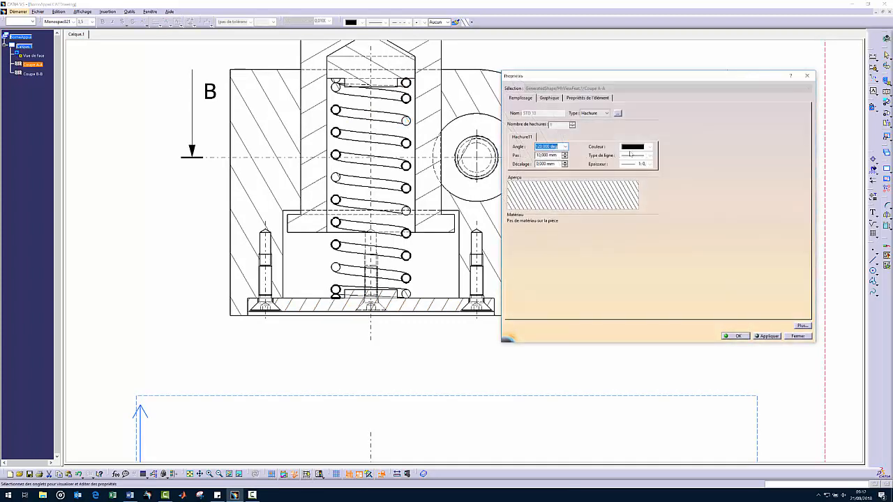
pyautogui.click(553, 155)
pyautogui.moveTo(553, 155); pyautogui.dragTo(517, 157)
pyautogui.write('5')
pyautogui.click(767, 336)
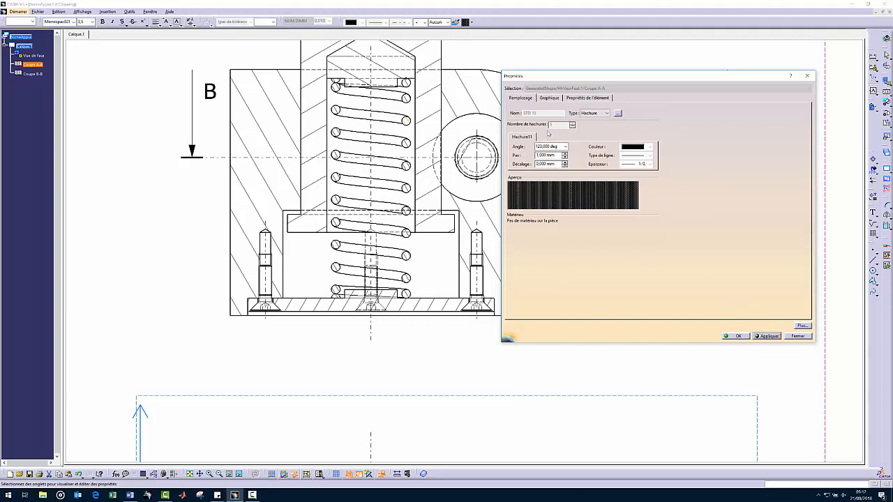
# Try hatch pitches of 1.1 mm and 1.2 mm for the spring before reapplying 1 mm.
pyautogui.doubleClick(543, 155)
pyautogui.write('8')
pyautogui.write('1,1')
pyautogui.press('Return')
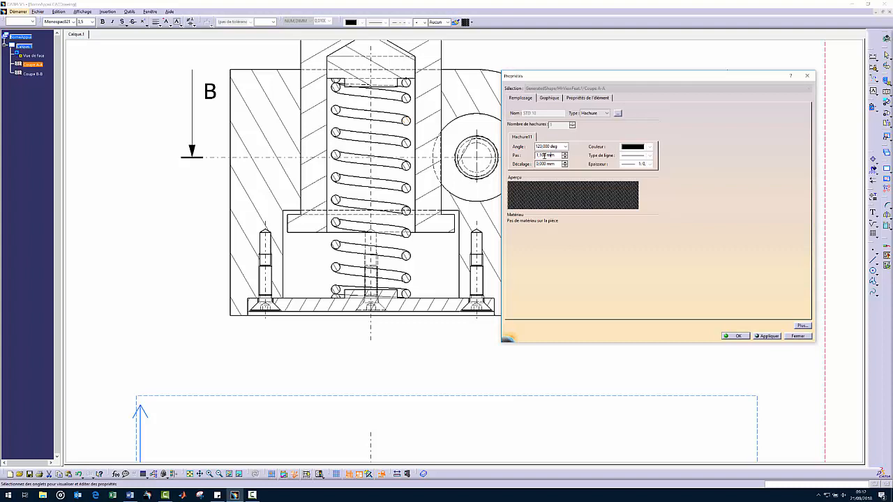
pyautogui.doubleClick(544, 155)
pyautogui.write('1,2')
pyautogui.press('Return')
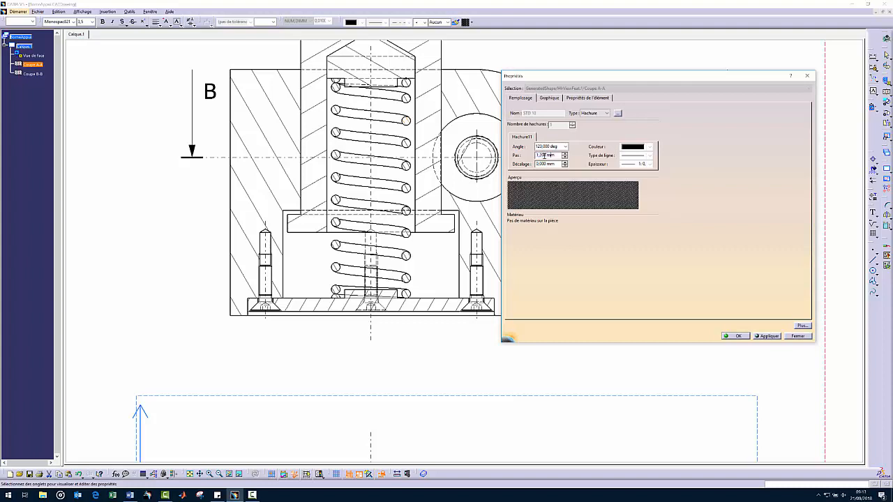
pyautogui.moveTo(551, 155); pyautogui.dragTo(518, 158)
pyautogui.write('1')
pyautogui.click(770, 337)
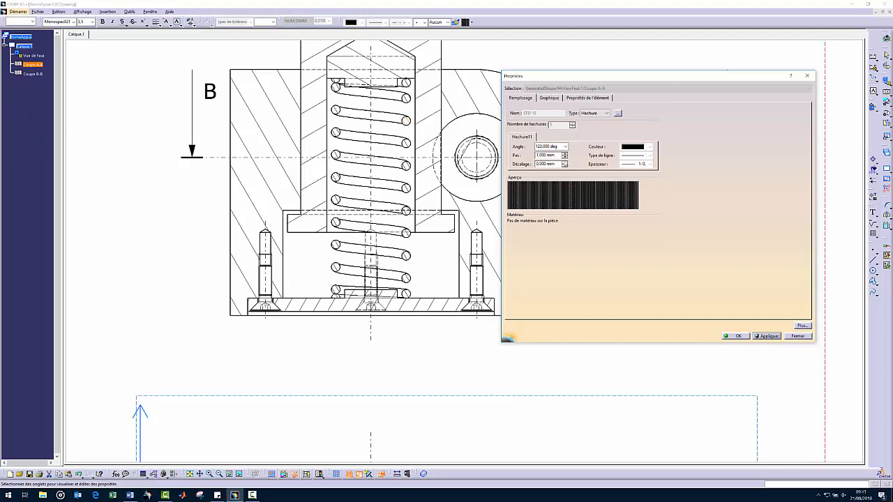
# Lower the spring's hatch pitch to 0.9 mm and accept the hatching properties.
pyautogui.click(564, 157)
pyautogui.click(564, 157)
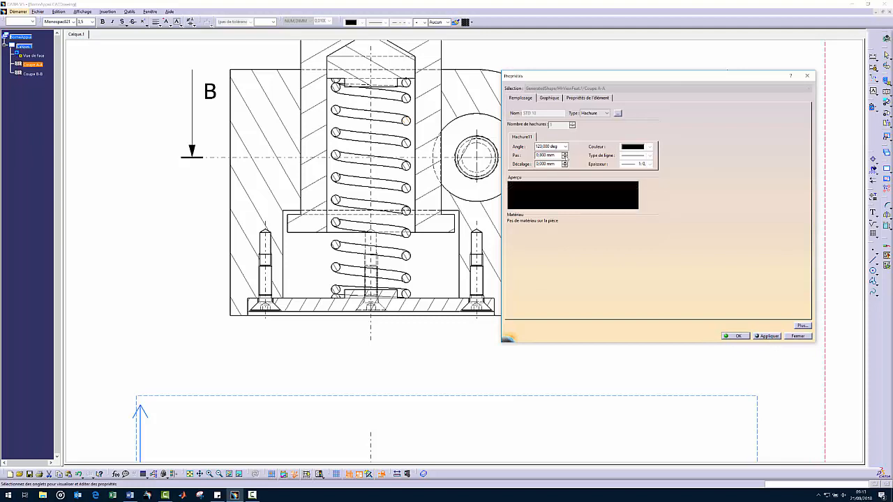
pyautogui.click(735, 337)
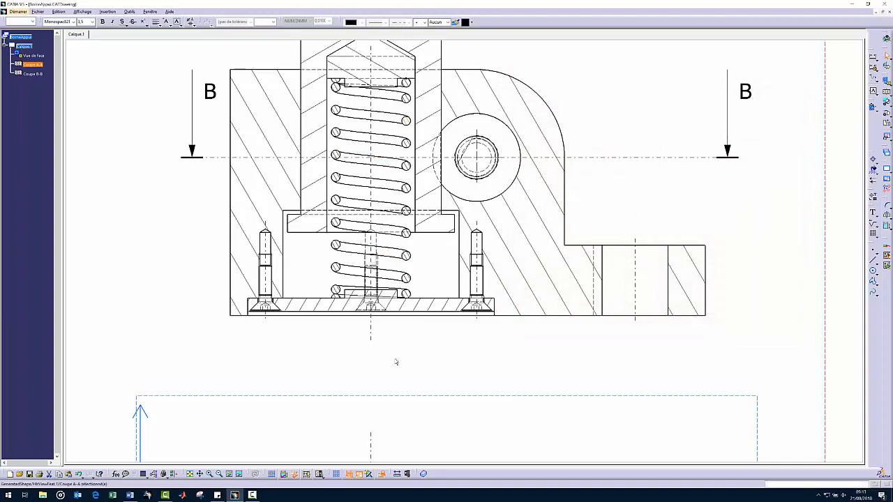
# Activate section B-B, add its view name and place the label above the section's right end.
pyautogui.moveTo(373, 343)
pyautogui.mouseDown(button='middle')
pyautogui.moveTo(389, 365)
pyautogui.moveTo(383, 263)
pyautogui.moveTo(354, 190)
pyautogui.moveTo(494, 237)
pyautogui.moveTo(510, 303)
pyautogui.moveTo(575, 208)
pyautogui.moveTo(467, 202)
pyautogui.moveTo(478, 223)
pyautogui.moveTo(388, 197)
pyautogui.moveTo(409, 196)
pyautogui.moveTo(412, 213)
pyautogui.moveTo(374, 129)
pyautogui.mouseUp(button='middle')
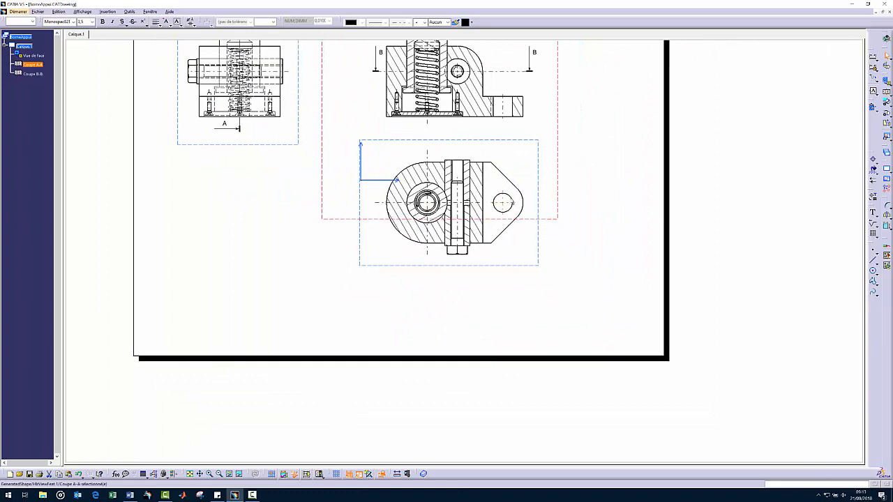
pyautogui.moveTo(360, 190)
pyautogui.mouseDown(button='middle')
pyautogui.moveTo(353, 199)
pyautogui.moveTo(411, 230)
pyautogui.mouseUp(button='middle')
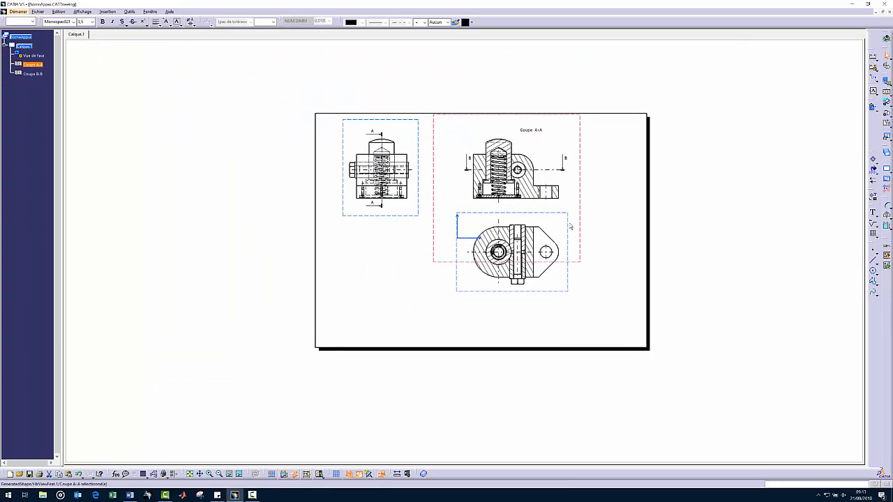
pyautogui.doubleClick(571, 225)
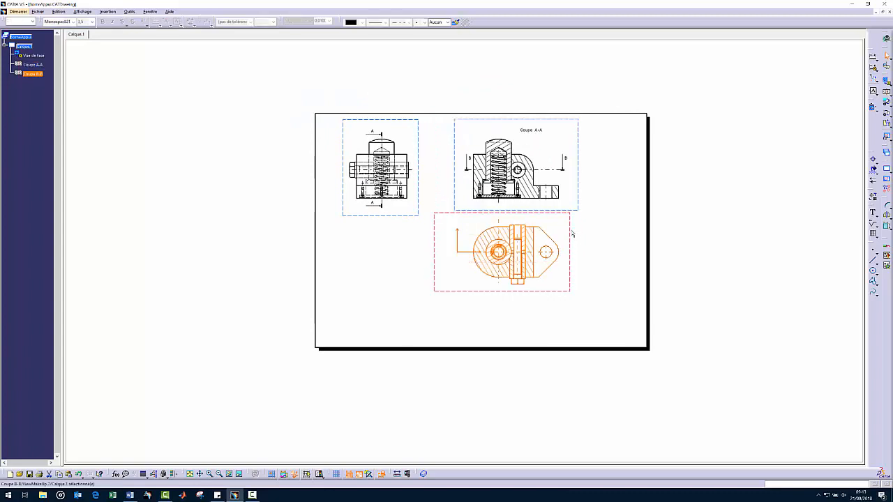
pyautogui.rightClick(574, 229)
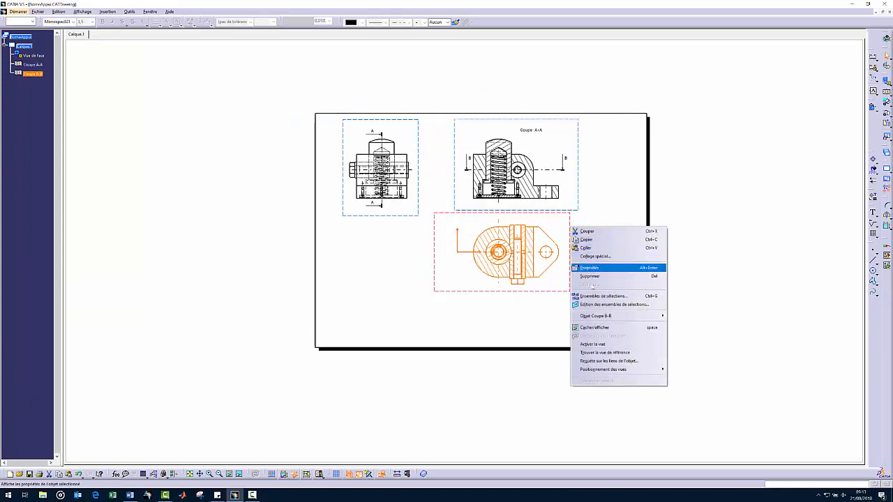
pyautogui.moveTo(600, 316)
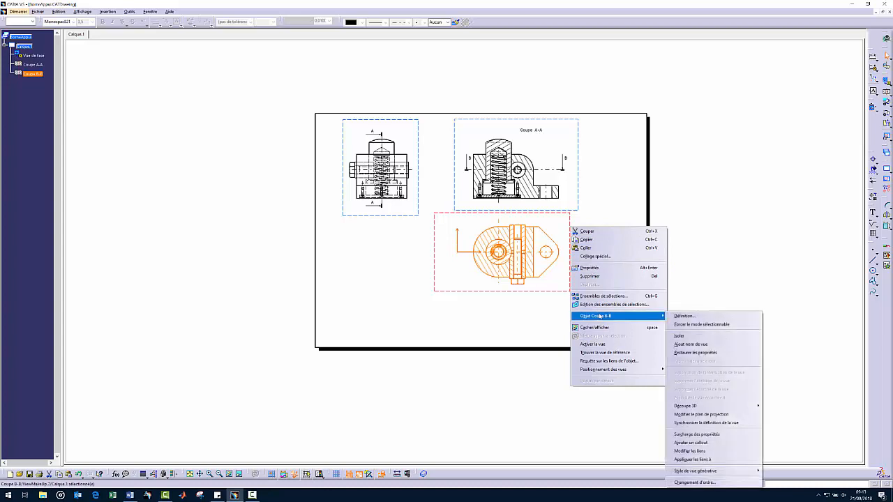
pyautogui.click(709, 345)
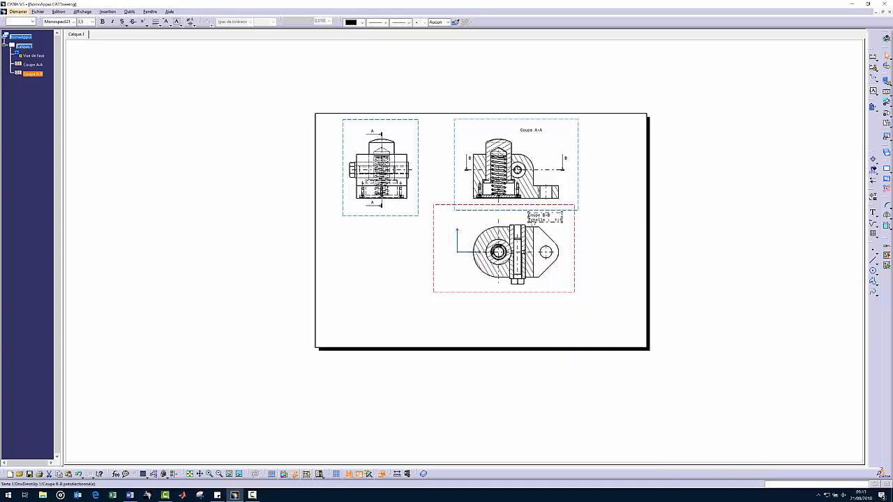
pyautogui.moveTo(533, 222); pyautogui.dragTo(550, 229)
# Delete the scale line from the section B-B label so that it contains only "Coupe B-B".
pyautogui.doubleClick(554, 227)
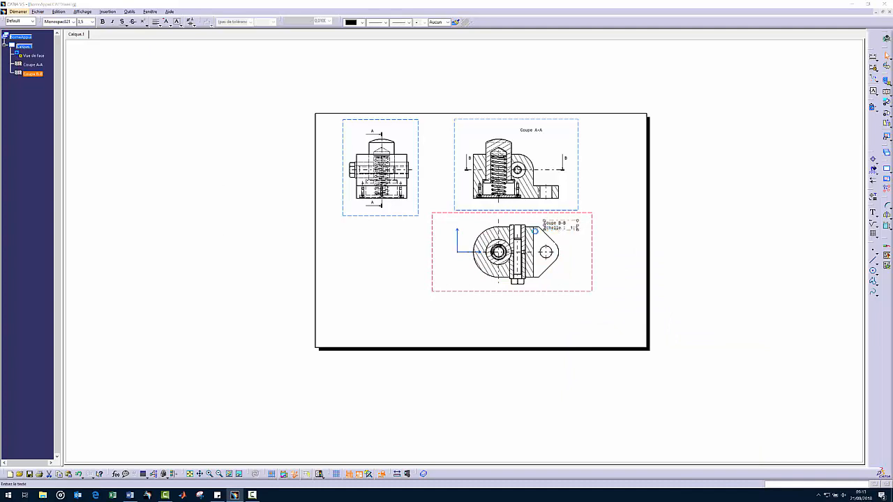
pyautogui.click(266, 210)
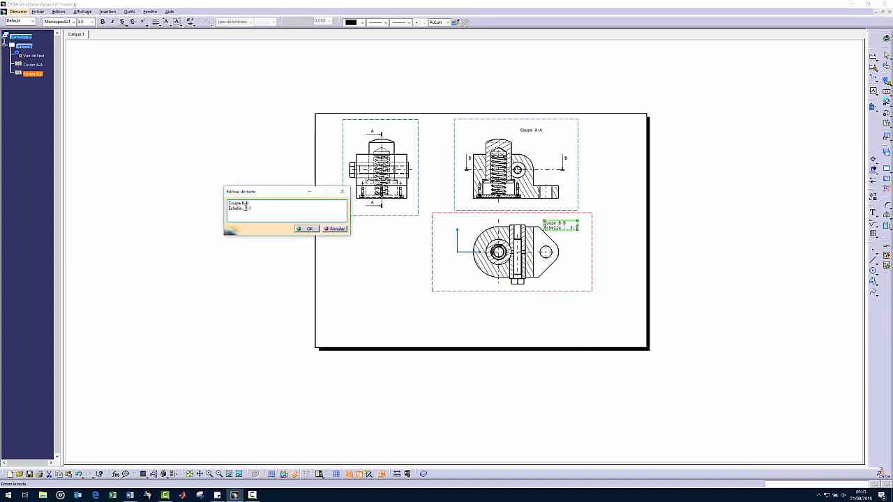
pyautogui.press('BackSpace')
pyautogui.press('BackSpace')
pyautogui.press('BackSpace')
pyautogui.press('BackSpace')
pyautogui.press('BackSpace')
pyautogui.press('BackSpace')
pyautogui.press('BackSpace')
pyautogui.press('BackSpace')
pyautogui.press('BackSpace')
pyautogui.press('BackSpace')
pyautogui.press('BackSpace')
pyautogui.press('BackSpace')
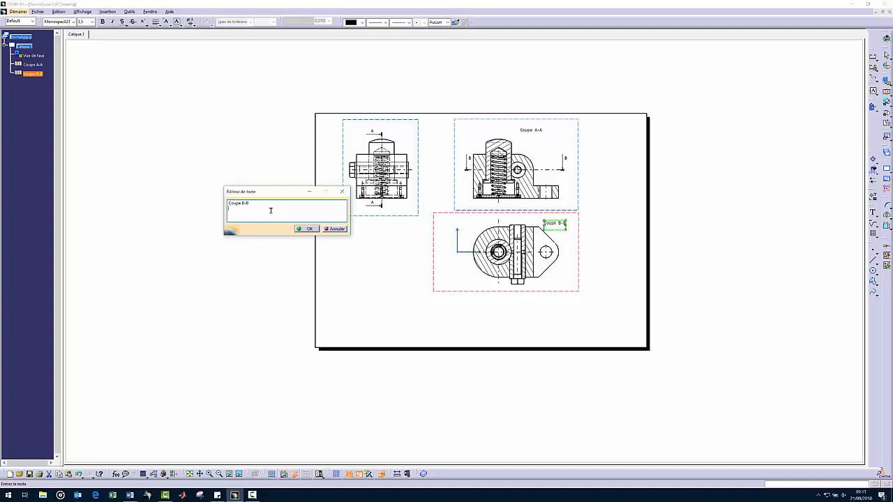
pyautogui.click(304, 229)
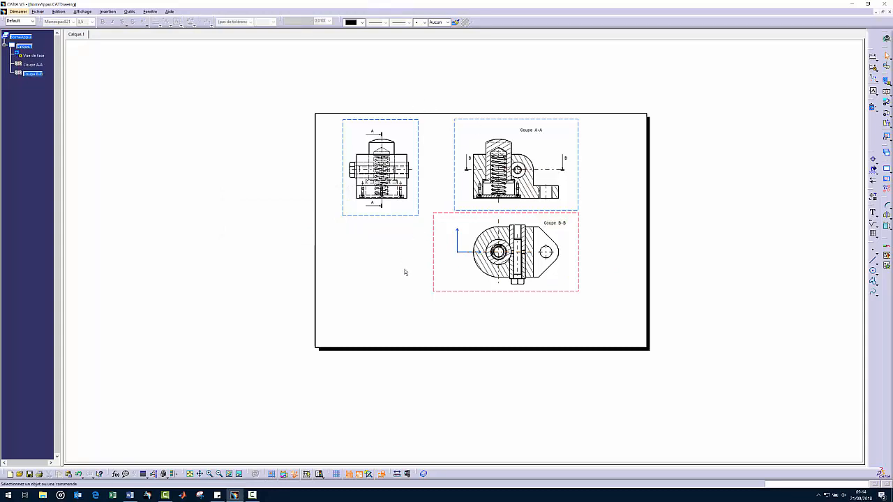
# Switch to the sheet background and create a frame and title block in the style Dessin cartouche - modèle 1.
pyautogui.click(58, 11)
pyautogui.click(77, 192)
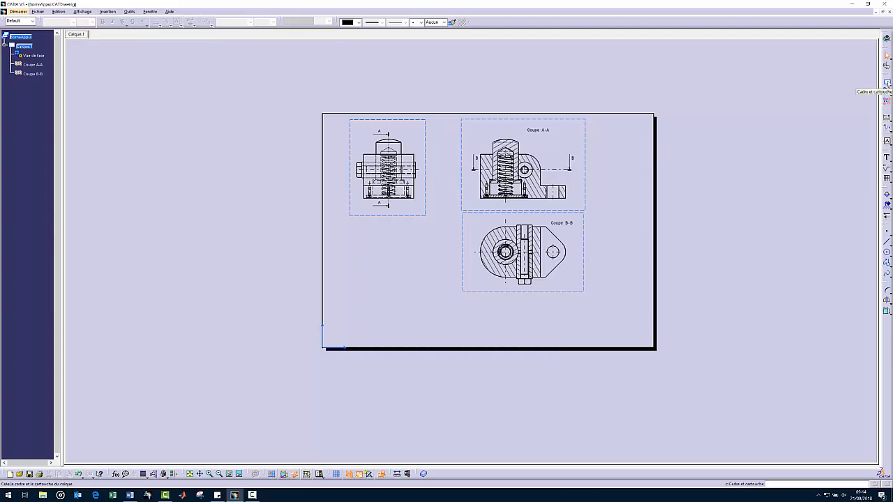
pyautogui.click(886, 82)
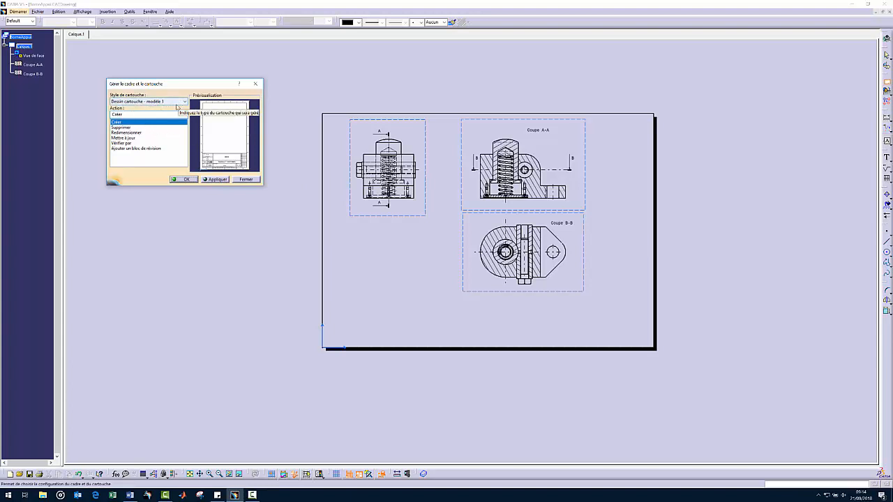
pyautogui.click(217, 179)
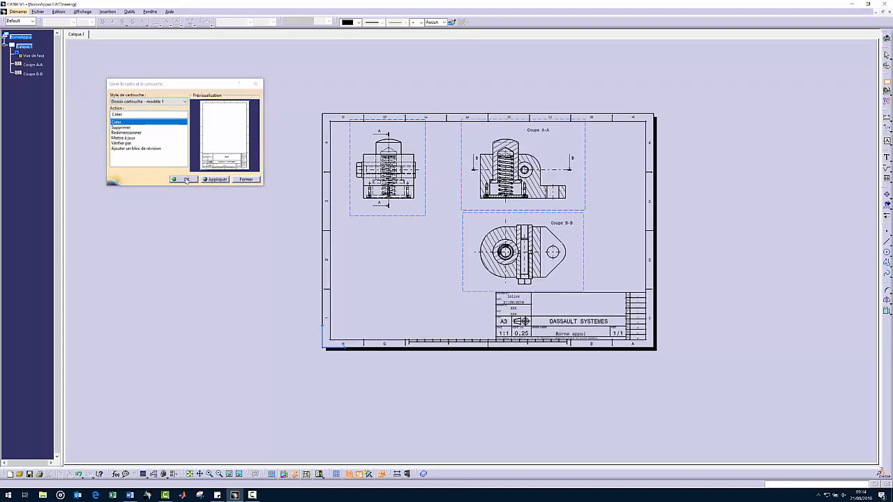
pyautogui.click(186, 180)
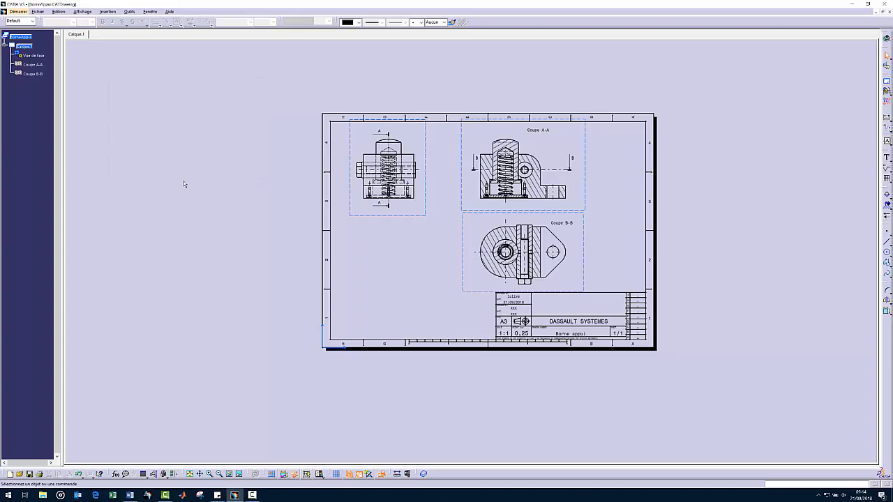
# Return to the working views, shift sections A-A and B-B to the right, and nudge all views slightly right and down.
pyautogui.click(59, 12)
pyautogui.click(82, 197)
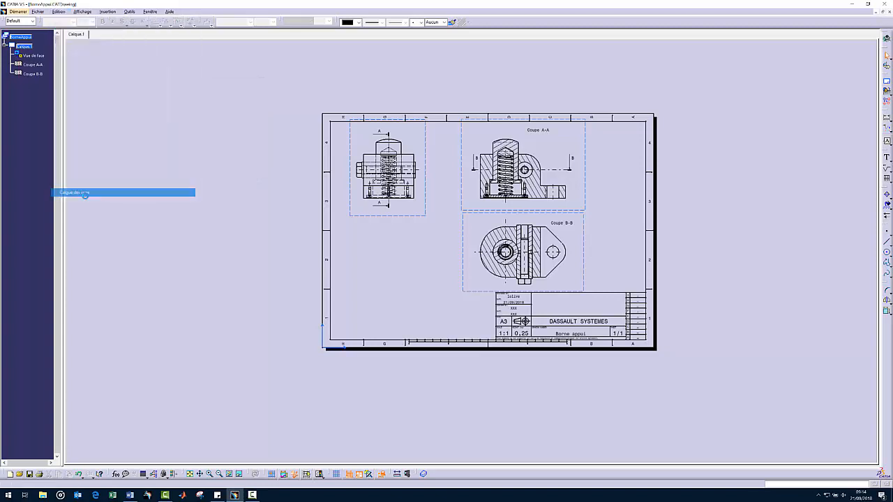
pyautogui.moveTo(577, 209); pyautogui.dragTo(600, 209)
pyautogui.click(611, 246)
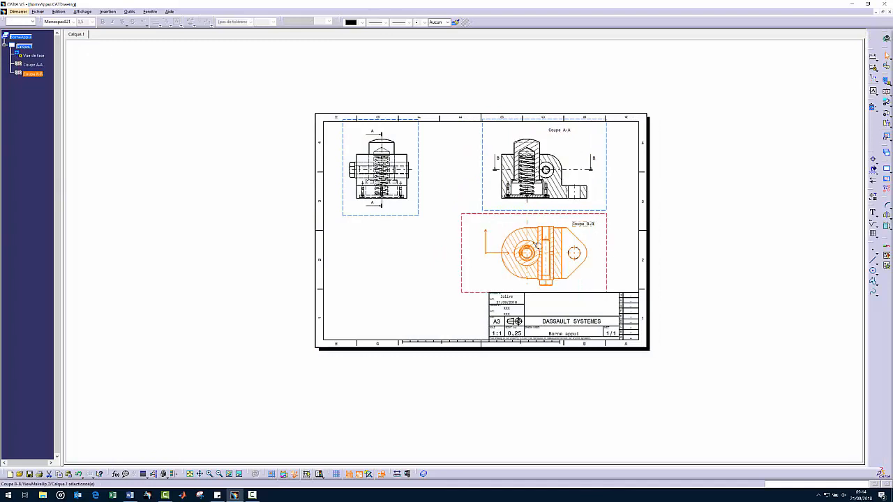
pyautogui.moveTo(422, 218); pyautogui.dragTo(429, 219)
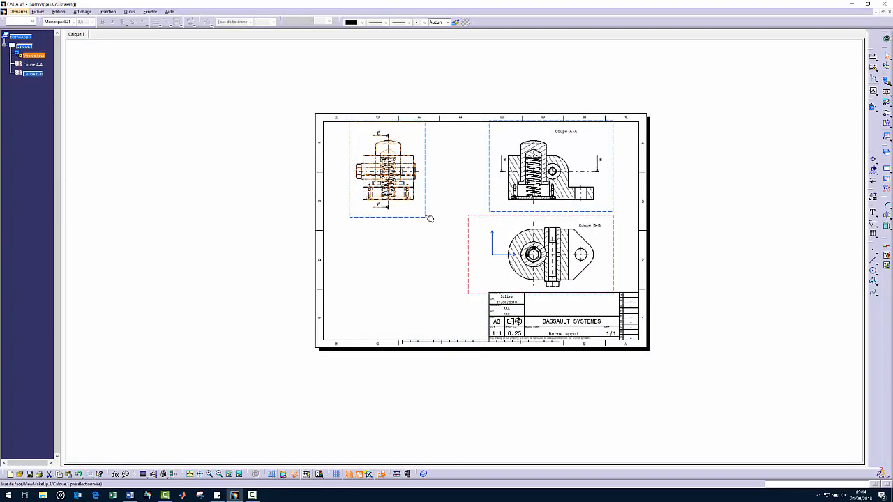
pyautogui.click(703, 193)
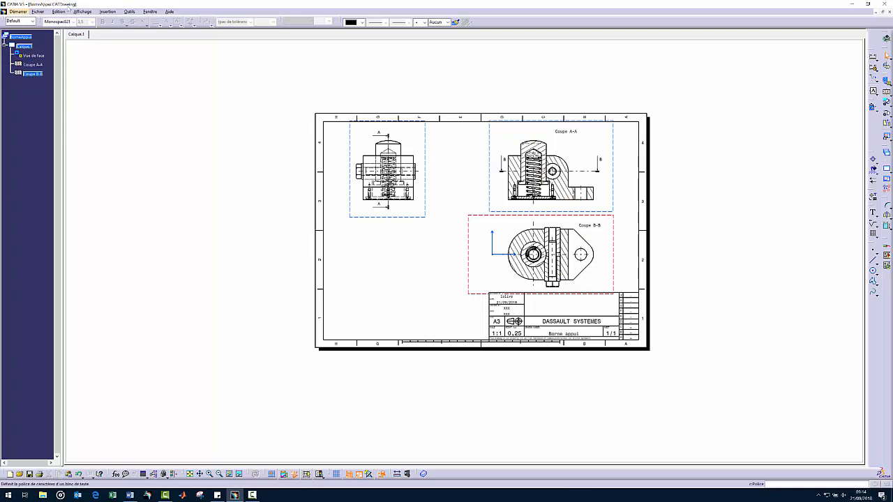
# Switch to the sheet background and set up an advanced bill of materials with the Default table style.
pyautogui.click(62, 11)
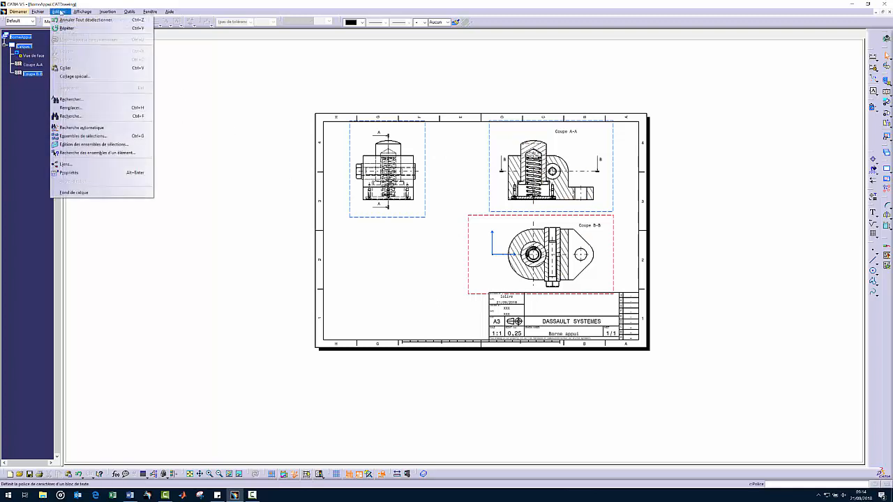
pyautogui.click(90, 193)
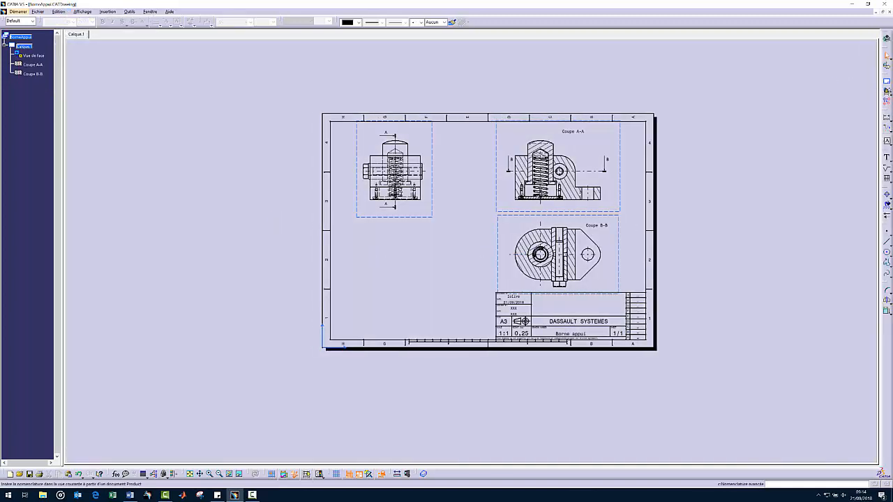
pyautogui.click(887, 92)
pyautogui.click(877, 102)
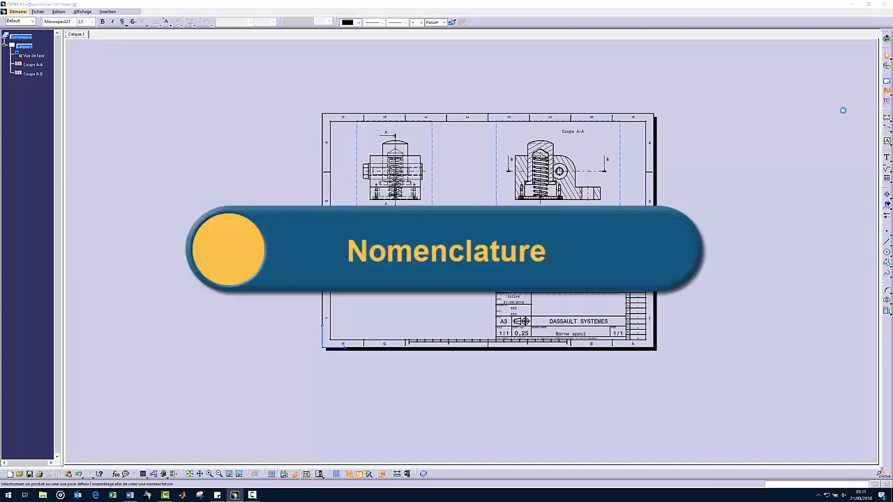
pyautogui.moveTo(834, 411)
pyautogui.mouseDown()
pyautogui.moveTo(568, 325)
pyautogui.moveTo(461, 177)
pyautogui.moveTo(455, 135)
pyautogui.mouseUp()
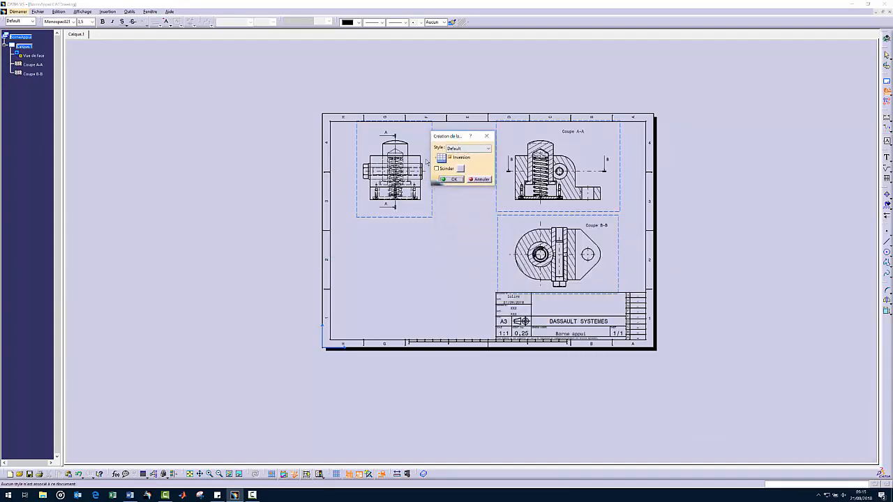
pyautogui.click(474, 149)
pyautogui.click(460, 155)
pyautogui.click(454, 180)
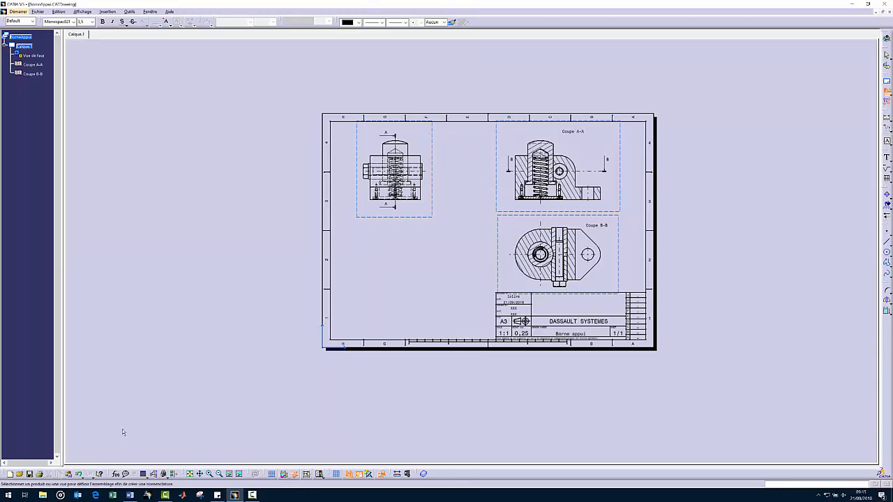
# Insert the bill of materials of the Borne appui assembly below the front view and move the table outside the sheet, left of the frame.
pyautogui.hotkey('ctrl', 'Tab')
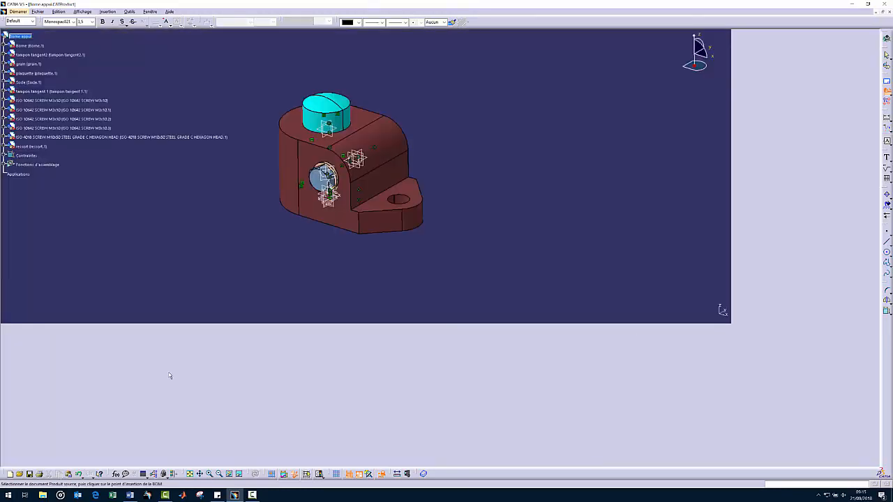
pyautogui.click(30, 35)
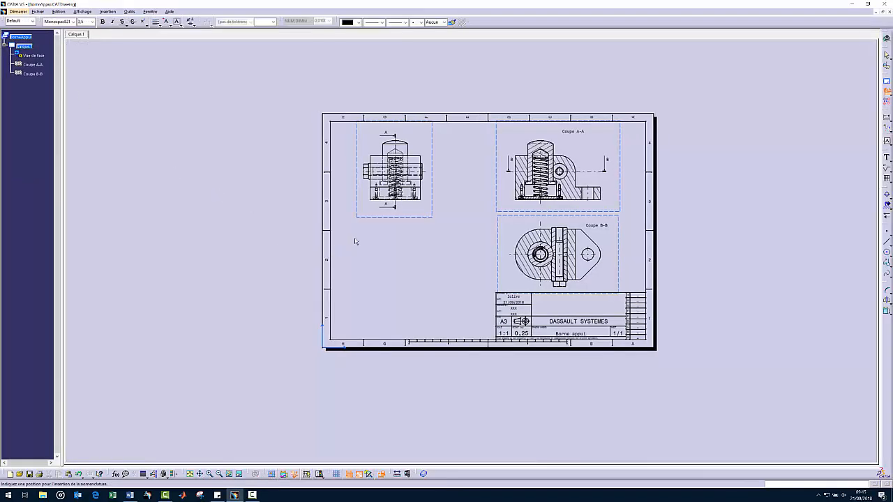
pyautogui.click(349, 240)
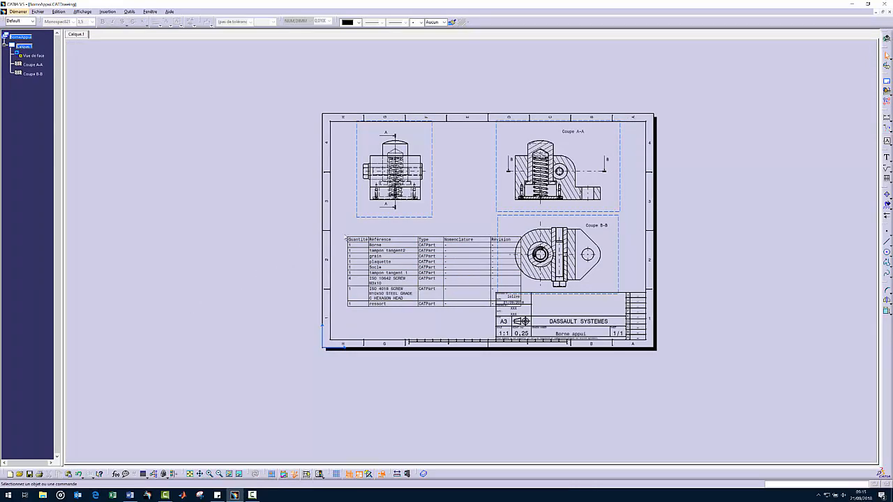
pyautogui.moveTo(349, 239); pyautogui.dragTo(123, 199)
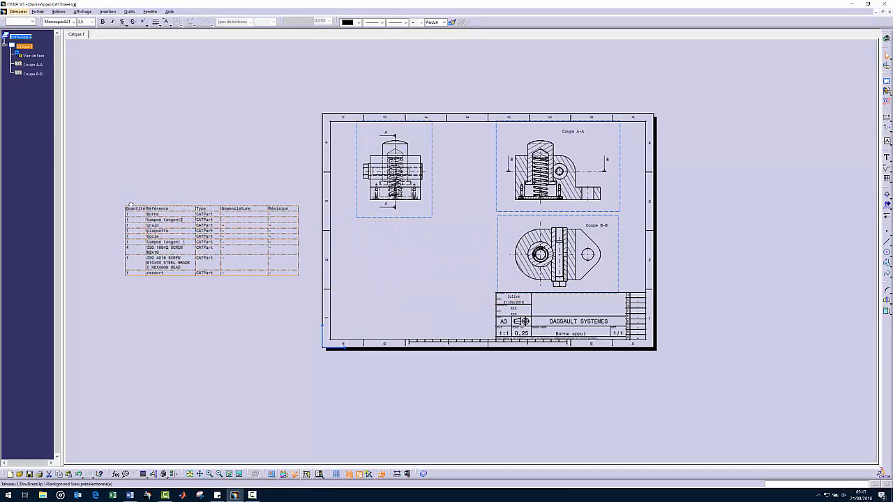
pyautogui.moveTo(190, 301)
pyautogui.mouseDown(button='middle')
pyautogui.moveTo(283, 276)
pyautogui.moveTo(286, 243)
pyautogui.moveTo(414, 275)
pyautogui.moveTo(421, 292)
pyautogui.mouseUp(button='middle')
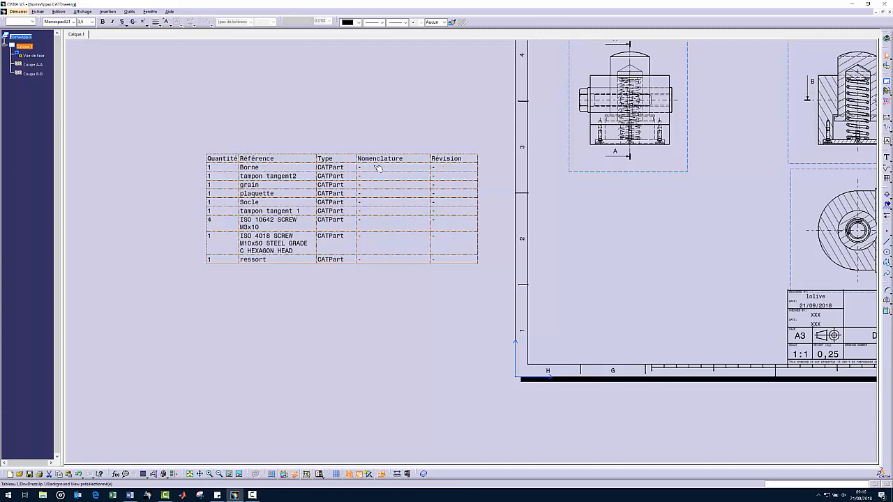
# Switch to the Borne appui assembly and examine the revision, definition and nomenclature fields in the Borne part's product properties.
pyautogui.hotkey('ctrl', 'Tab')
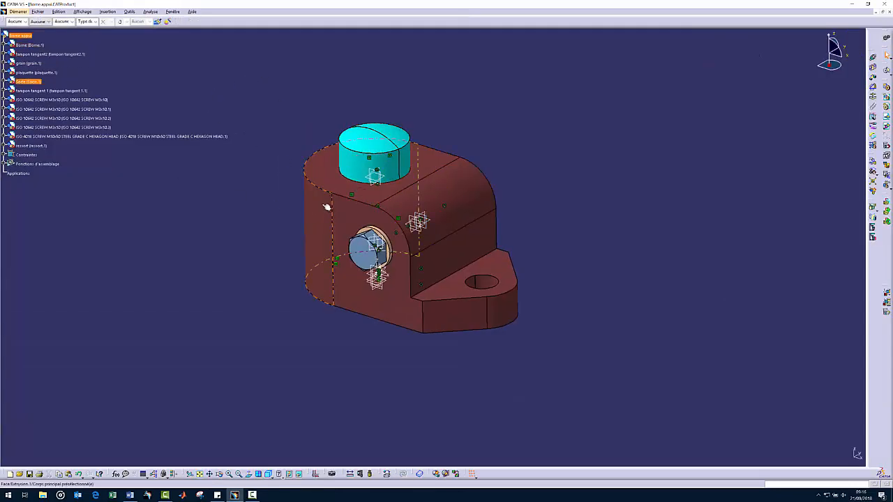
pyautogui.rightClick(38, 46)
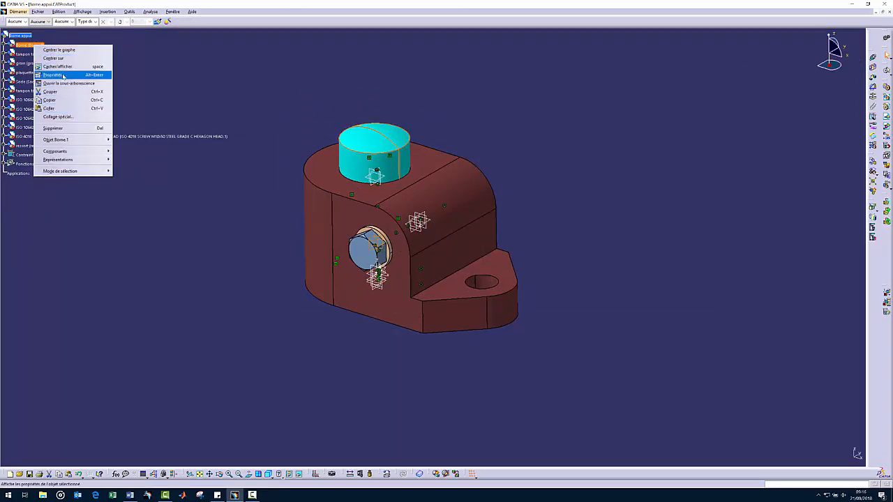
pyautogui.click(62, 75)
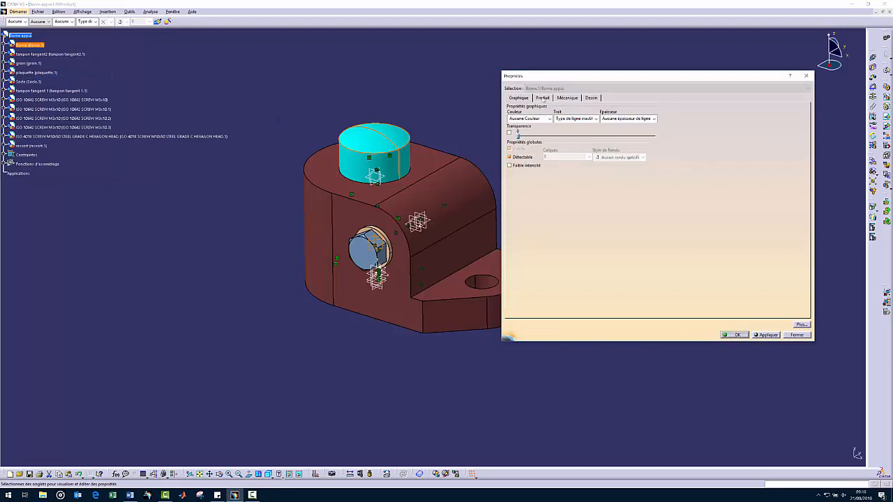
pyautogui.click(542, 98)
pyautogui.moveTo(554, 80); pyautogui.dragTo(316, 39)
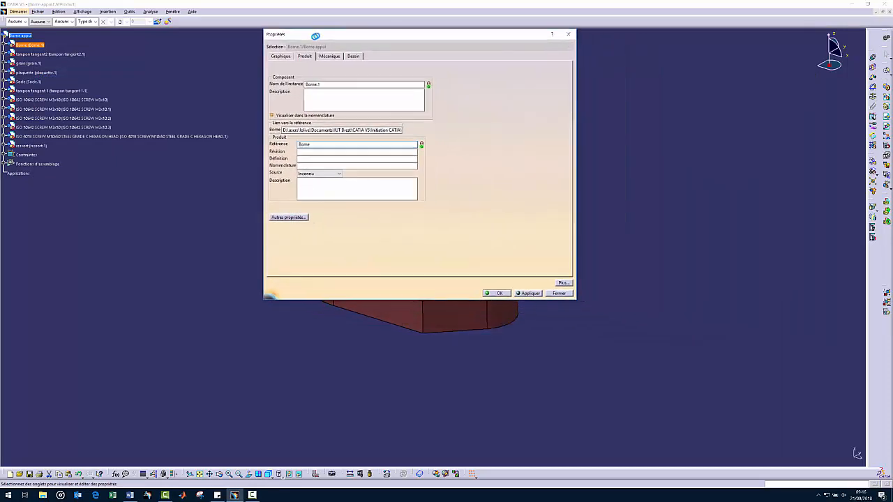
pyautogui.click(302, 153)
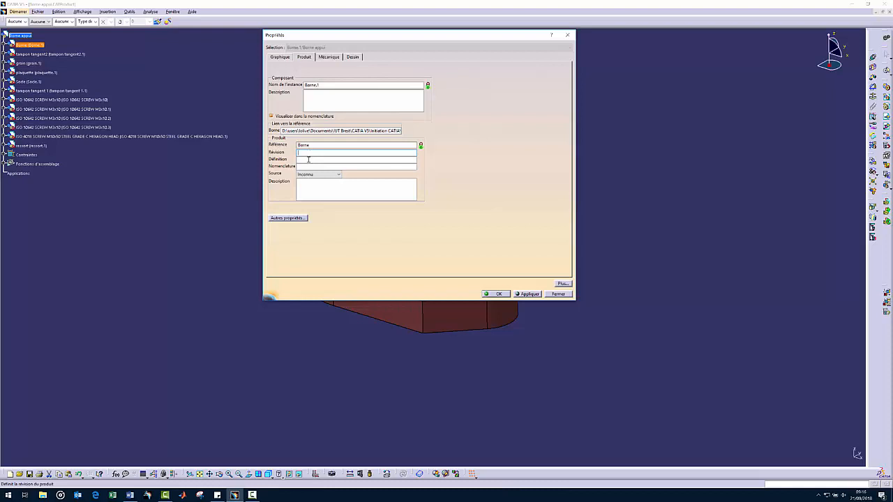
pyautogui.click(308, 159)
pyautogui.click(316, 166)
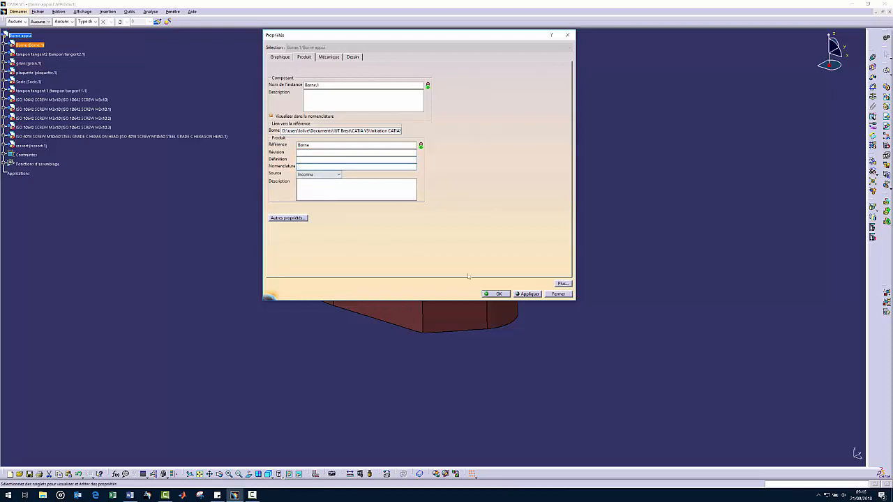
pyautogui.click(560, 295)
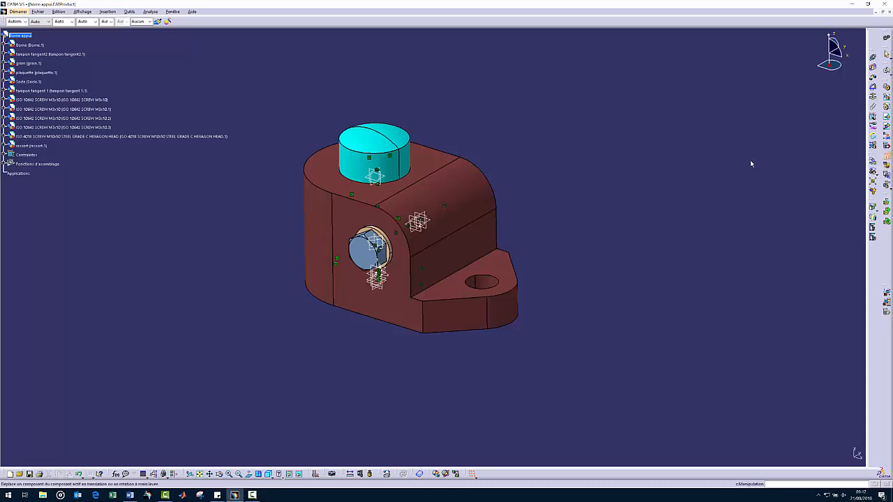
# Generate item numbering for the whole Borne appui assembly in integer mode (1, 2, 3...).
pyautogui.click(886, 156)
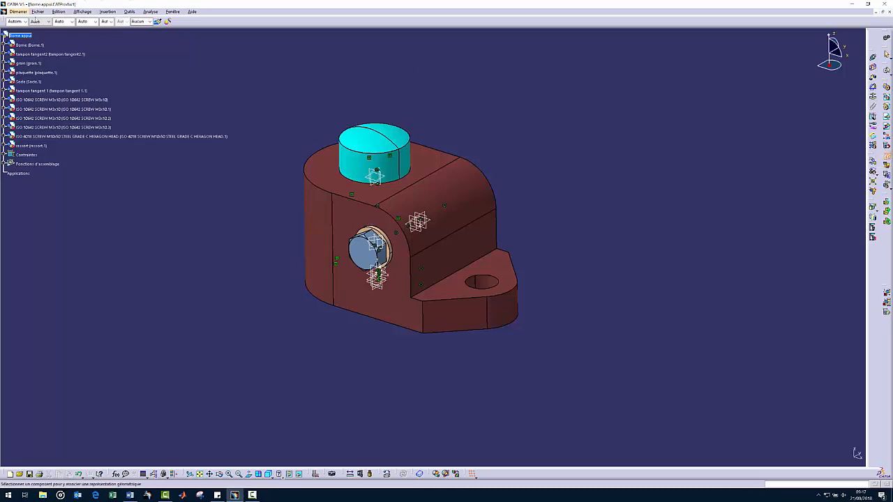
pyautogui.click(27, 37)
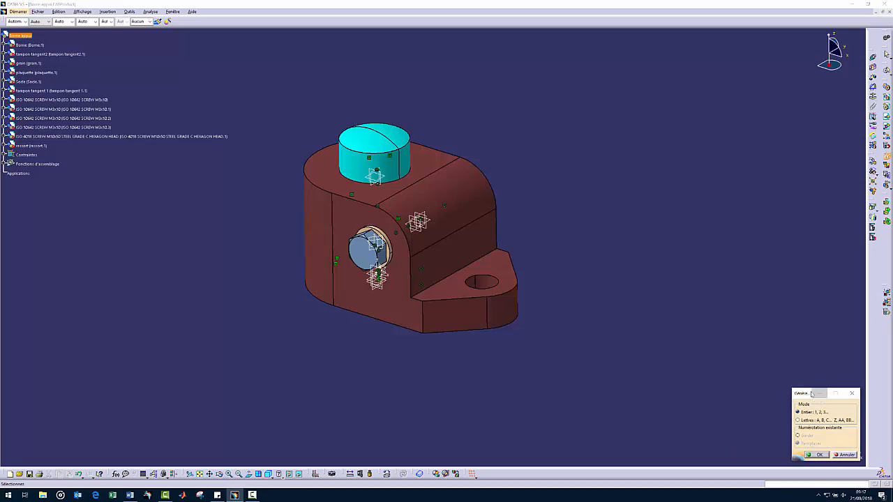
pyautogui.moveTo(800, 394); pyautogui.dragTo(615, 176)
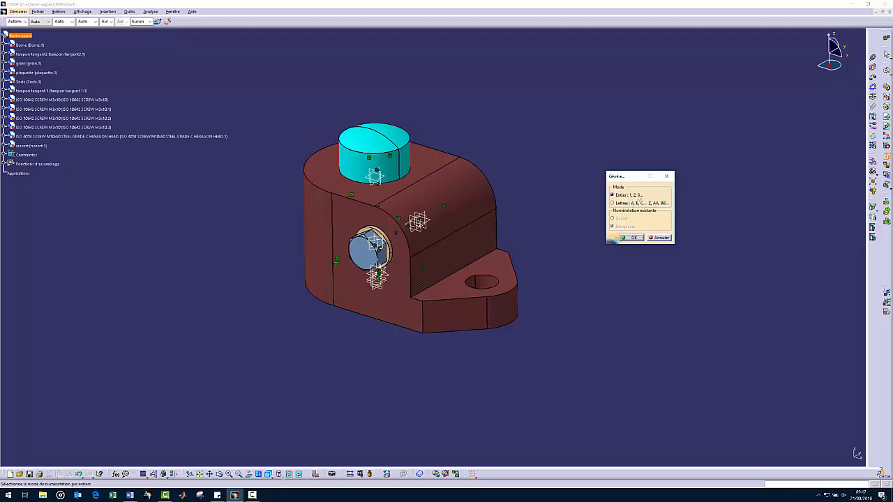
pyautogui.click(633, 238)
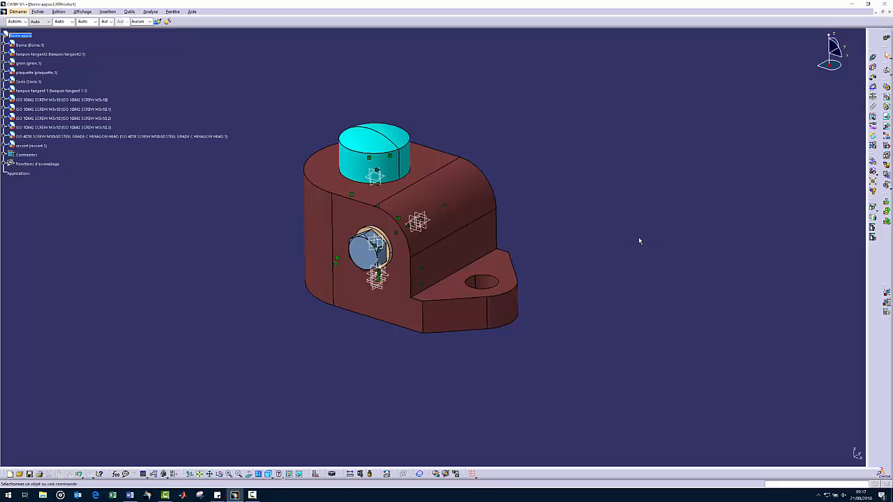
# Return to the drawing and add a Numéro d'article column titled "N°" to the bill of materials table's reported properties.
pyautogui.hotkey('ctrl', 'Tab')
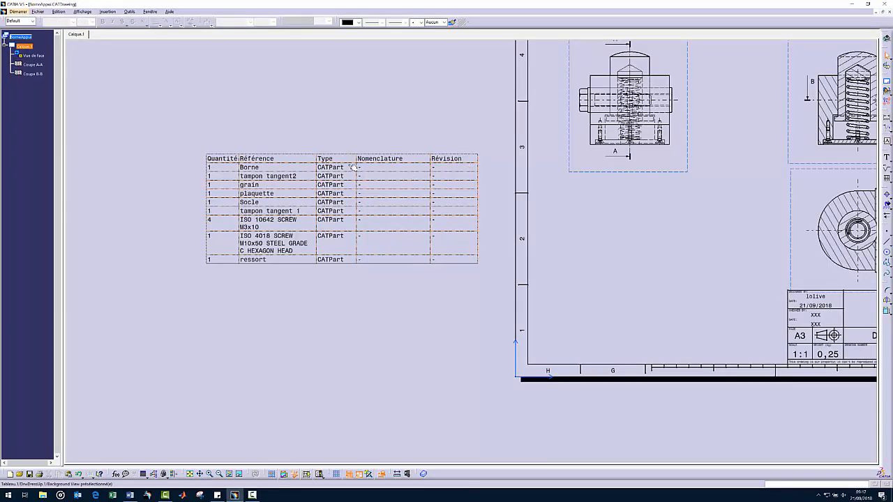
pyautogui.rightClick(293, 157)
pyautogui.click(316, 196)
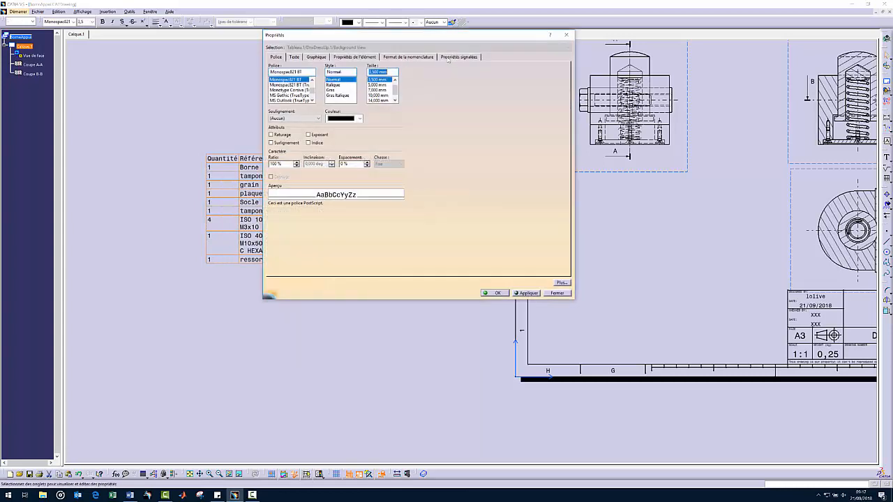
pyautogui.click(447, 56)
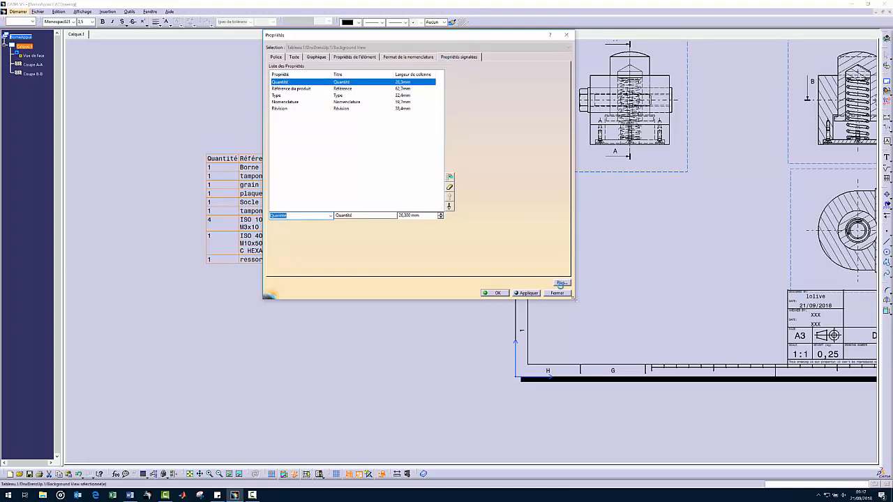
pyautogui.moveTo(572, 299); pyautogui.dragTo(607, 336)
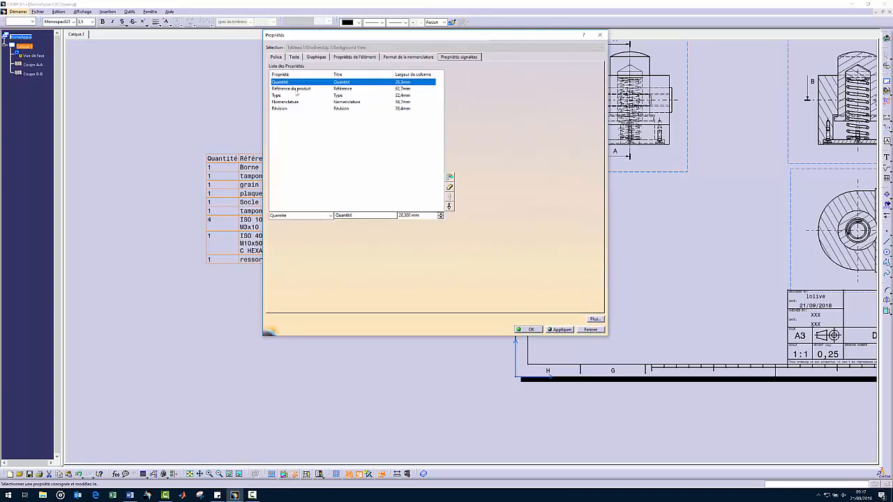
pyautogui.moveTo(354, 39); pyautogui.dragTo(570, 73)
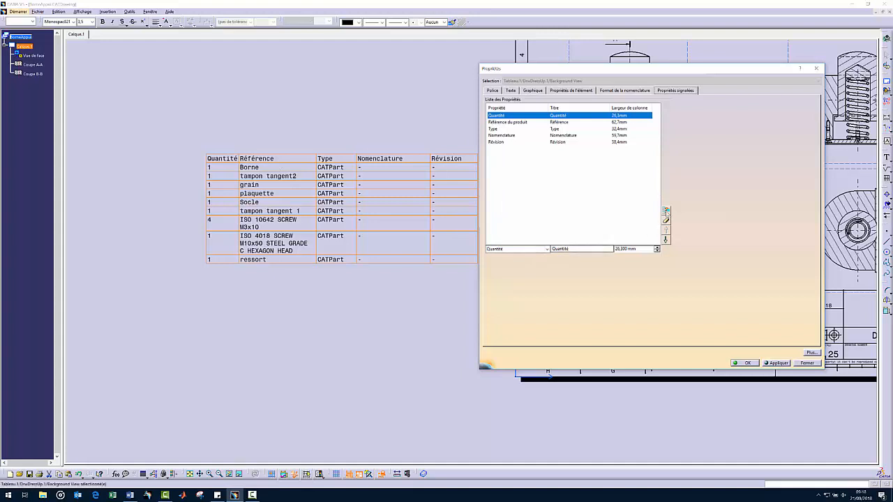
pyautogui.click(666, 210)
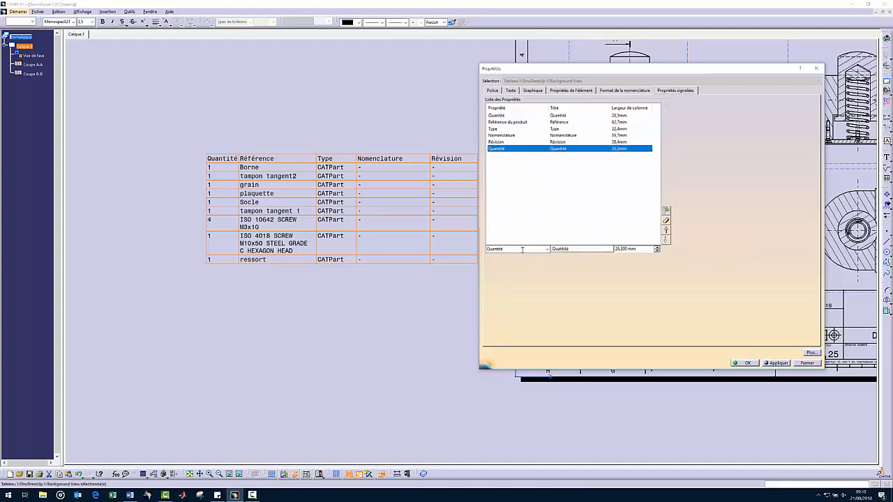
pyautogui.click(547, 249)
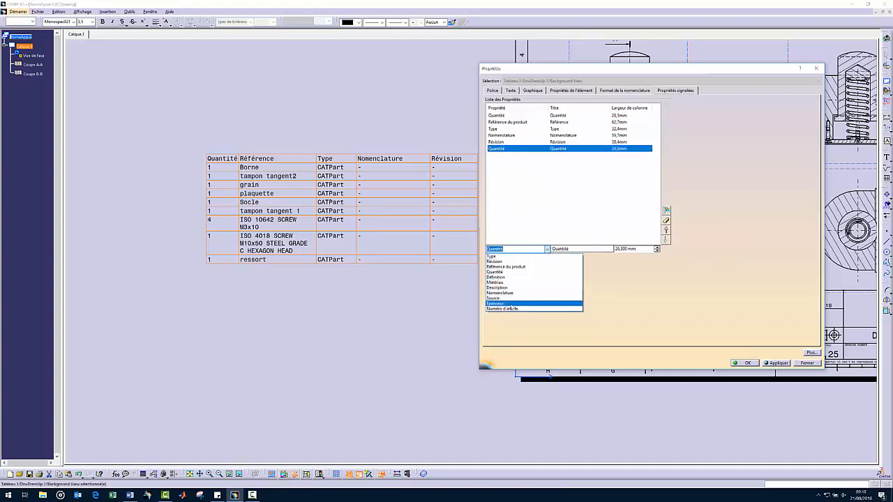
pyautogui.click(513, 309)
pyautogui.moveTo(575, 249); pyautogui.dragTo(521, 249)
pyautogui.write('N°')
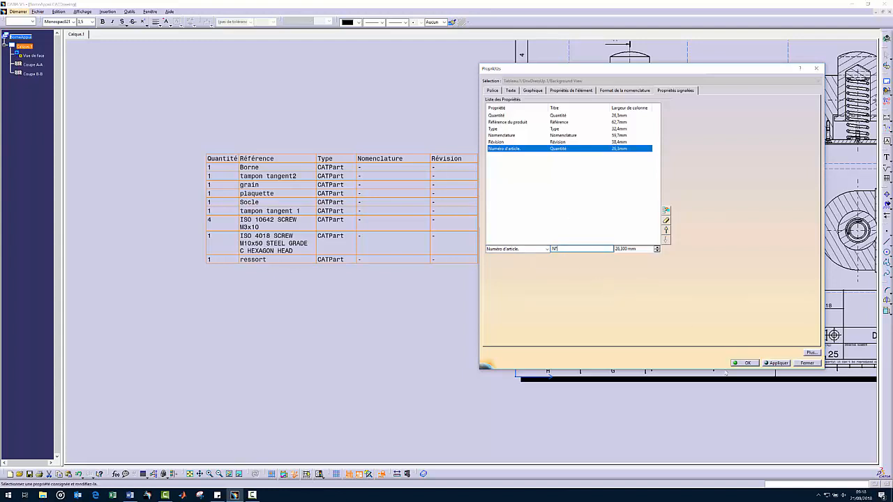
pyautogui.click(774, 364)
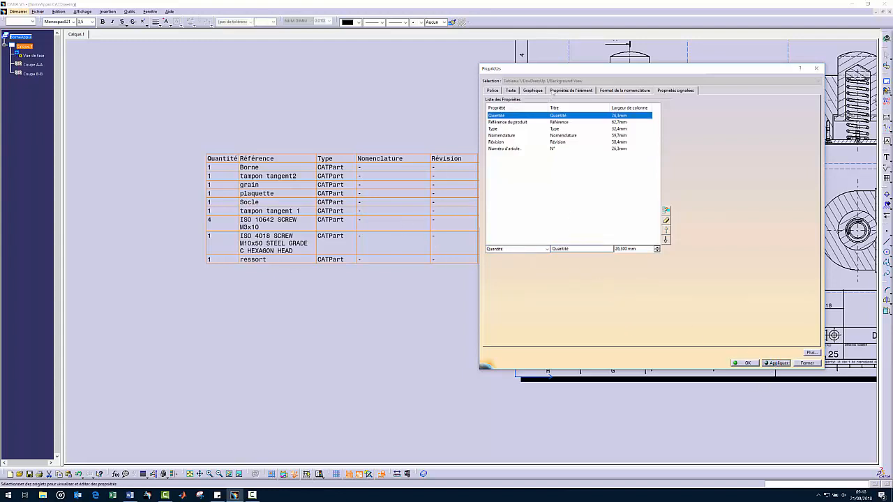
# Set the width of the "N°" column to 12.3 mm and apply it to the table.
pyautogui.moveTo(561, 72); pyautogui.dragTo(607, 73)
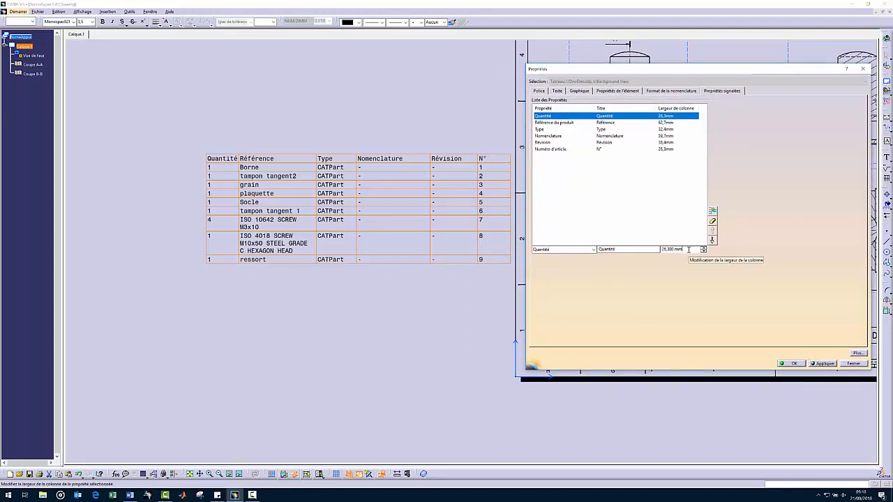
pyautogui.click(569, 148)
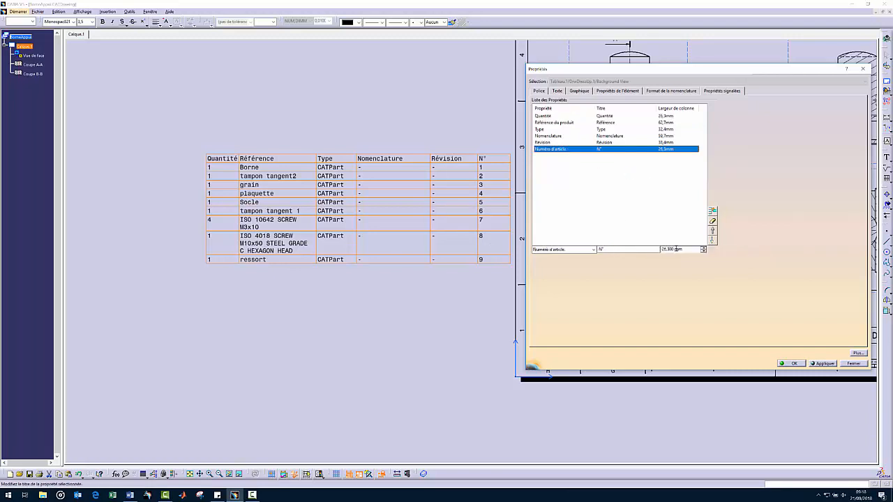
pyautogui.click(703, 252)
pyautogui.click(823, 363)
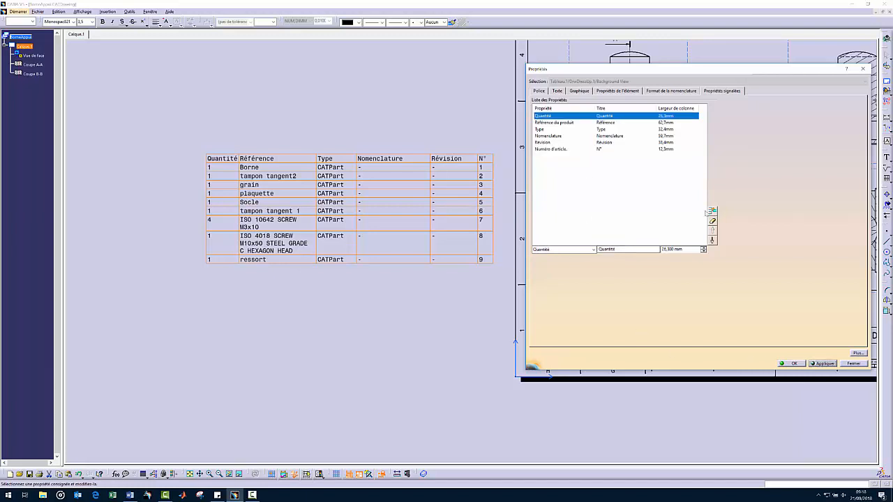
# Move the N° (Numéro d'article) column to the first position of the bill of materials and apply the change.
pyautogui.click(611, 150)
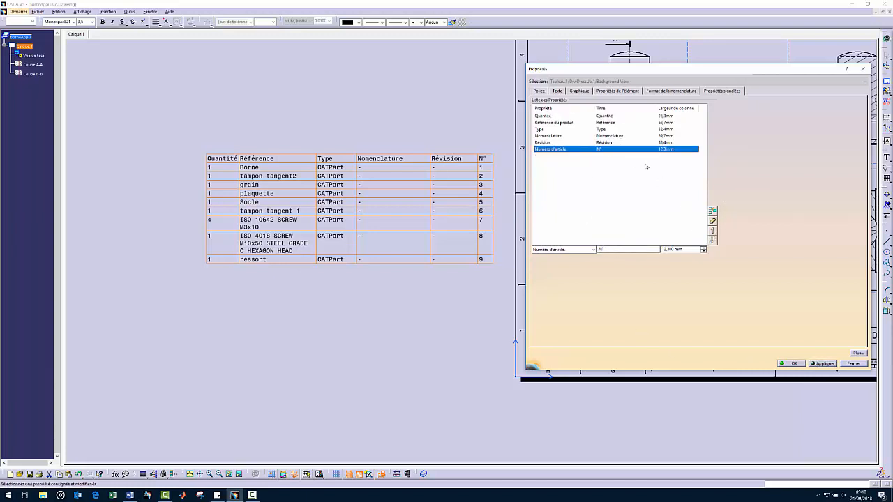
pyautogui.click(712, 230)
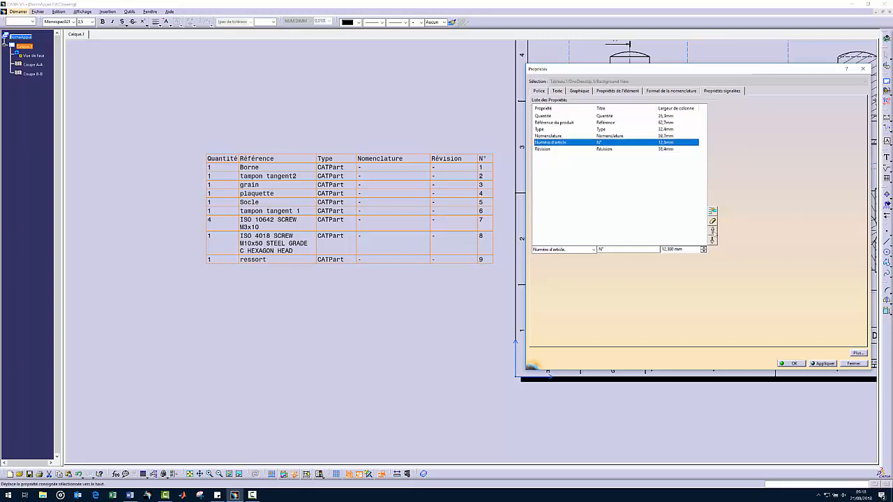
pyautogui.click(712, 230)
pyautogui.click(712, 230)
pyautogui.click(712, 230)
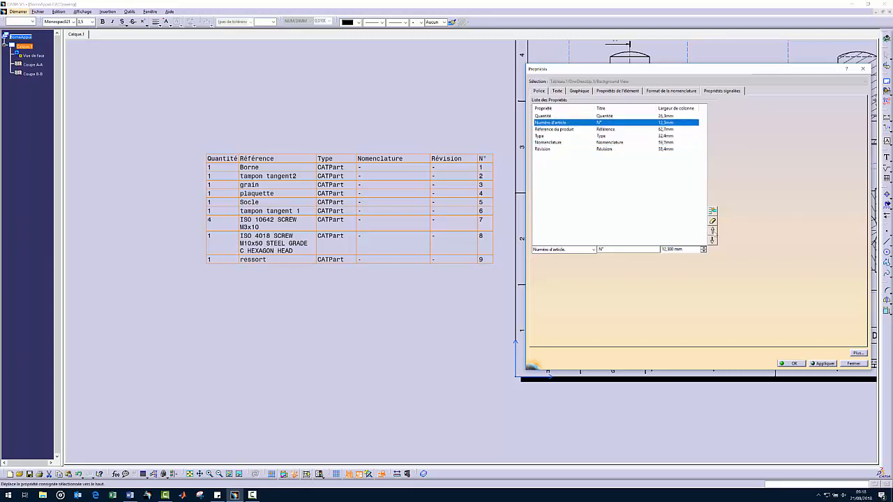
pyautogui.click(712, 231)
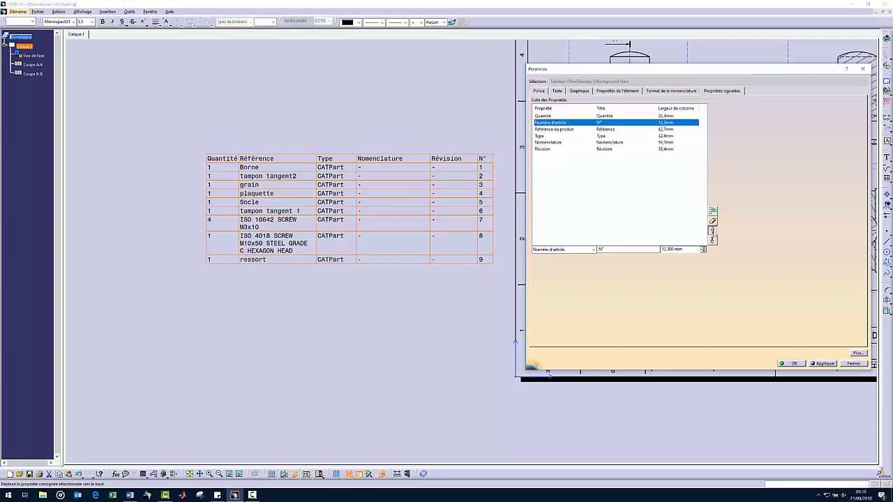
pyautogui.click(823, 363)
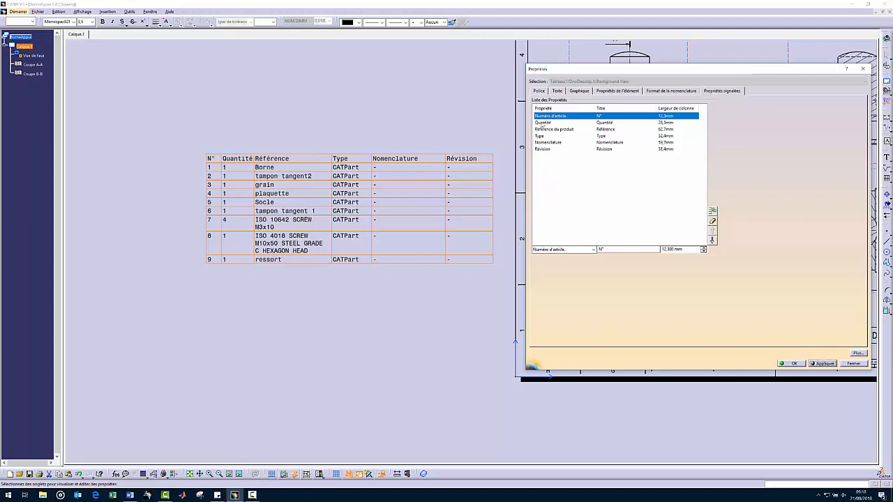
# Place the Quantité column after the Référence column in the bill of materials and apply the change.
pyautogui.click(542, 124)
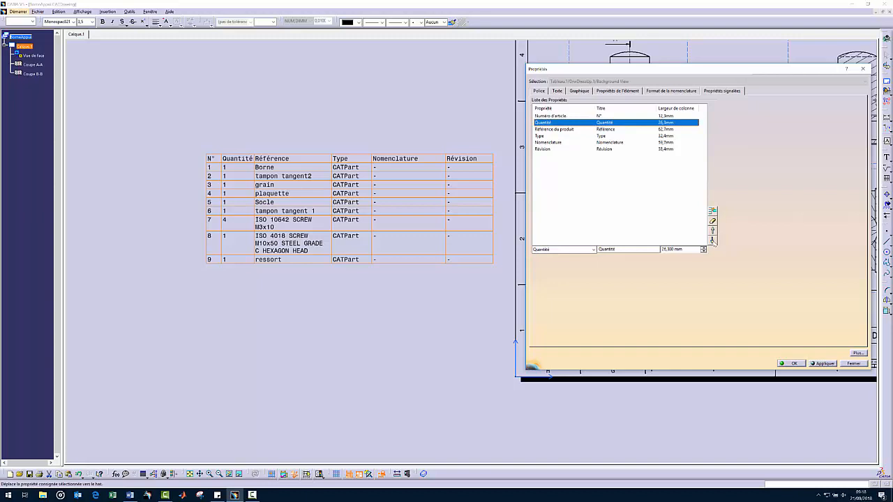
pyautogui.click(712, 240)
pyautogui.click(822, 363)
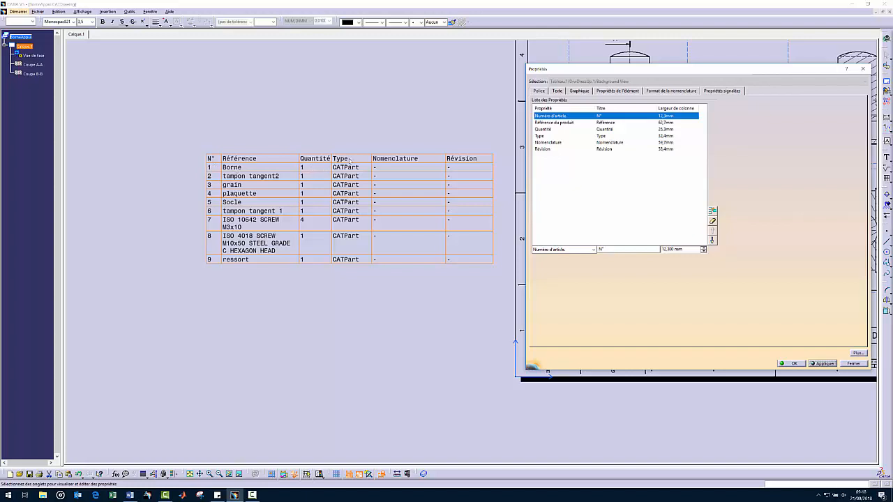
# Remove the Type and Révision columns from the bill of materials, apply the change and validate the table properties.
pyautogui.click(536, 136)
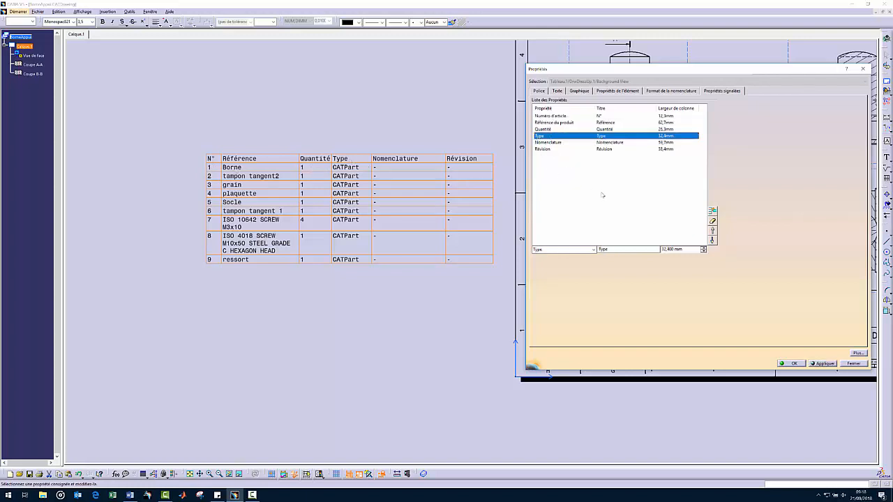
pyautogui.click(713, 221)
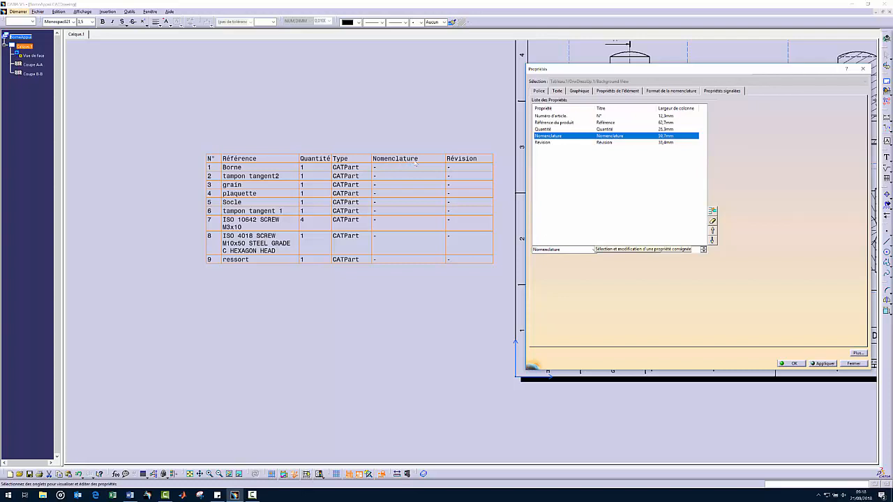
pyautogui.click(558, 142)
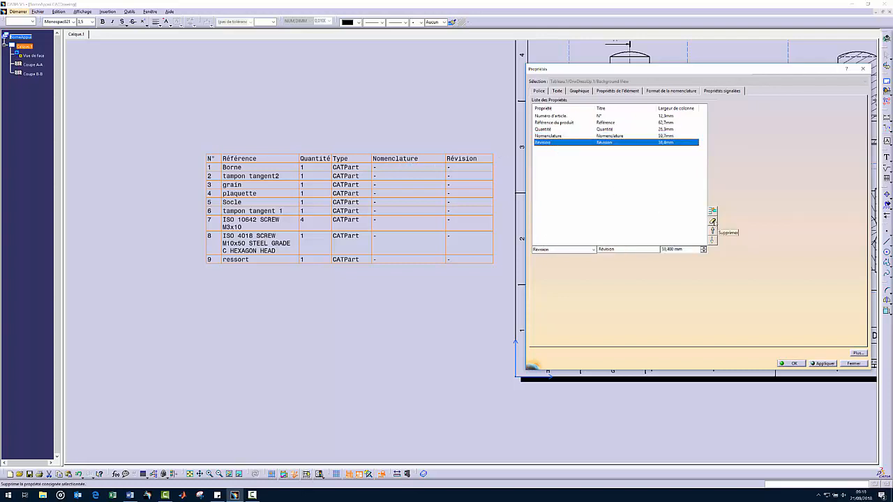
pyautogui.click(712, 240)
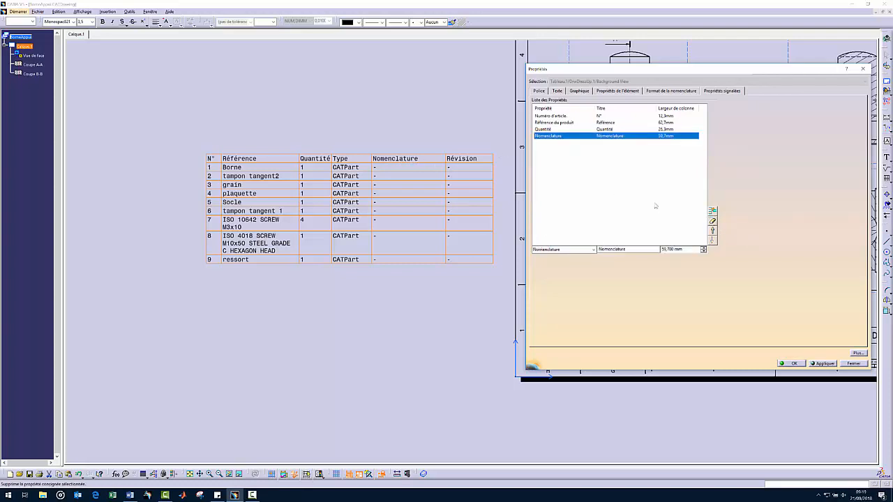
pyautogui.click(822, 364)
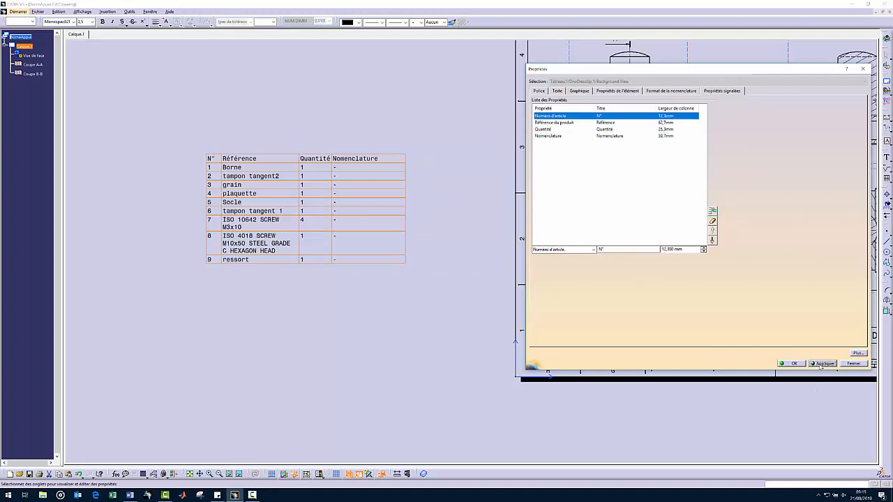
pyautogui.click(790, 364)
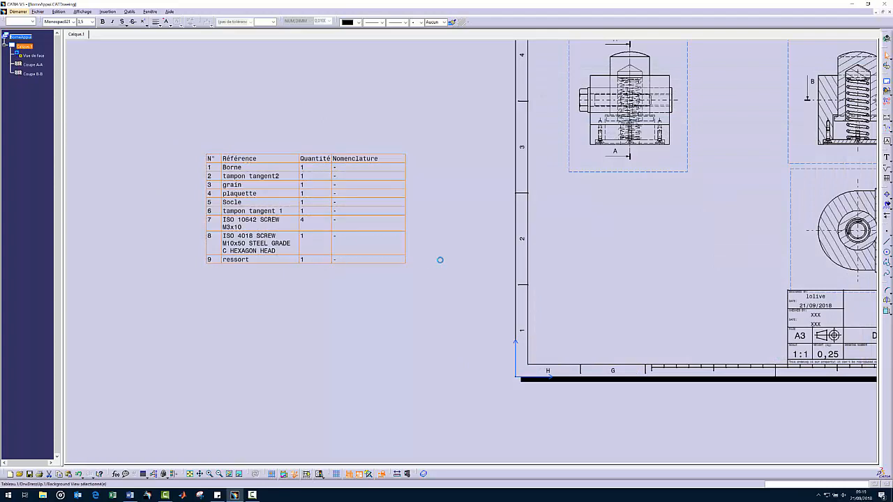
# Move the bill of materials table onto the sheet, below the front view and beside the title block.
pyautogui.moveTo(405, 257)
pyautogui.mouseDown()
pyautogui.moveTo(541, 297)
pyautogui.moveTo(752, 331)
pyautogui.moveTo(744, 322)
pyautogui.mouseUp()
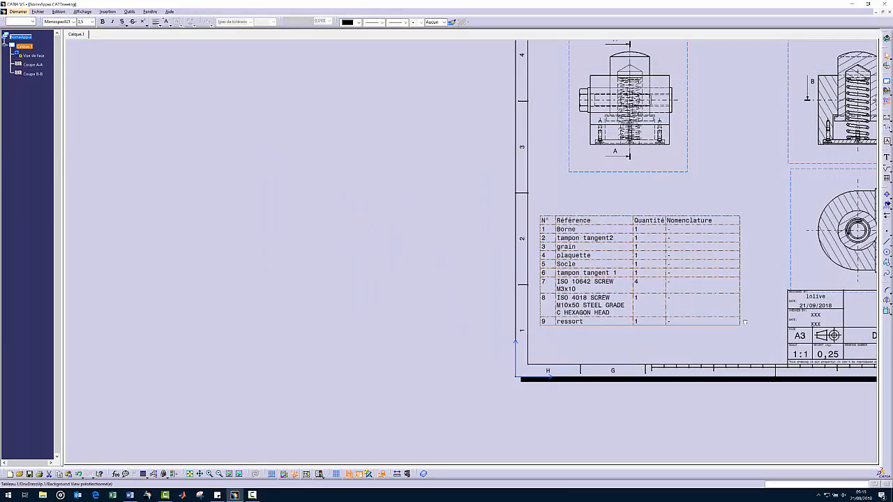
pyautogui.moveTo(453, 275)
pyautogui.mouseDown(button='middle')
pyautogui.moveTo(265, 231)
pyautogui.moveTo(265, 245)
pyautogui.mouseUp(button='middle')
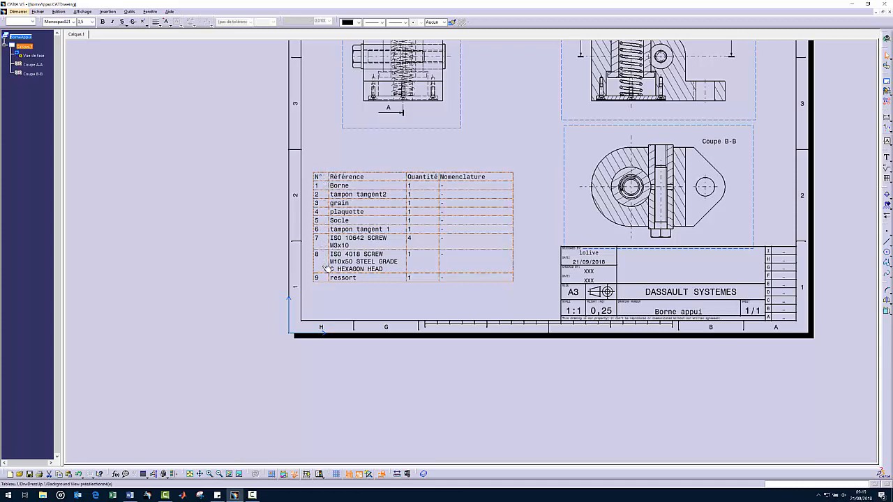
# Edit the bill of materials row order so that grain becomes item 7, after ISO 10642 SCREW M3x10, and validate.
pyautogui.rightClick(398, 174)
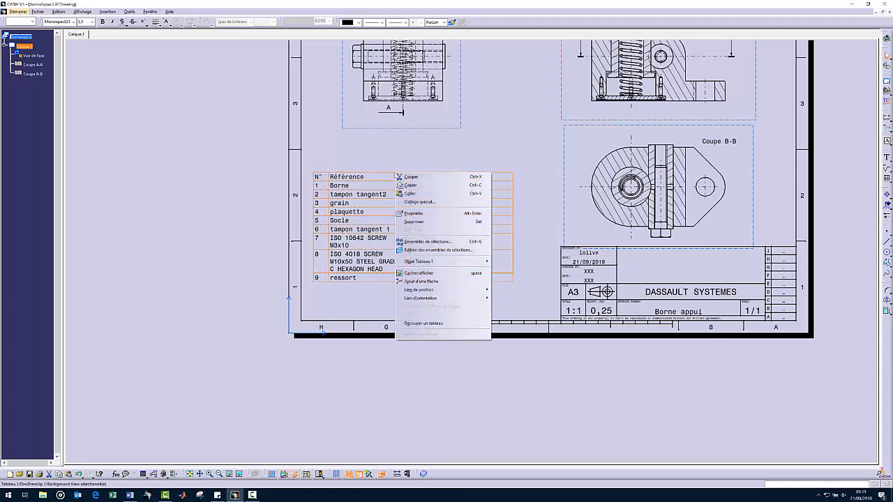
pyautogui.moveTo(450, 262)
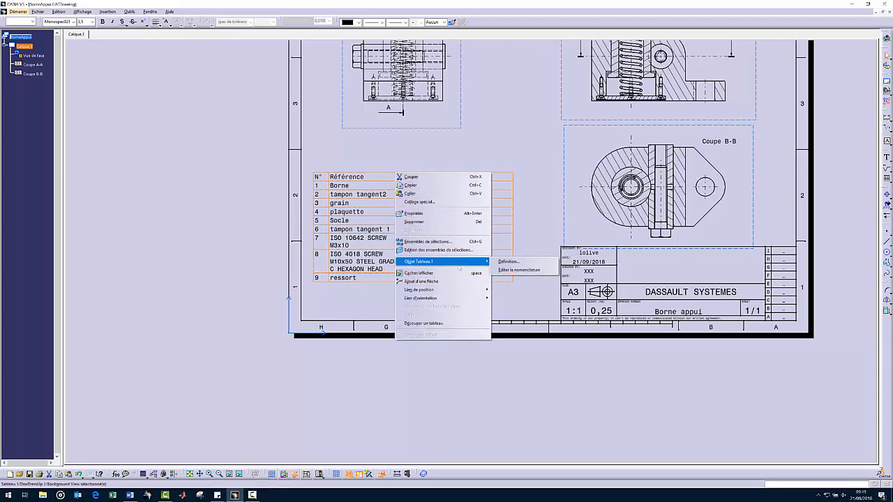
pyautogui.click(516, 270)
pyautogui.moveTo(587, 254); pyautogui.dragTo(520, 80)
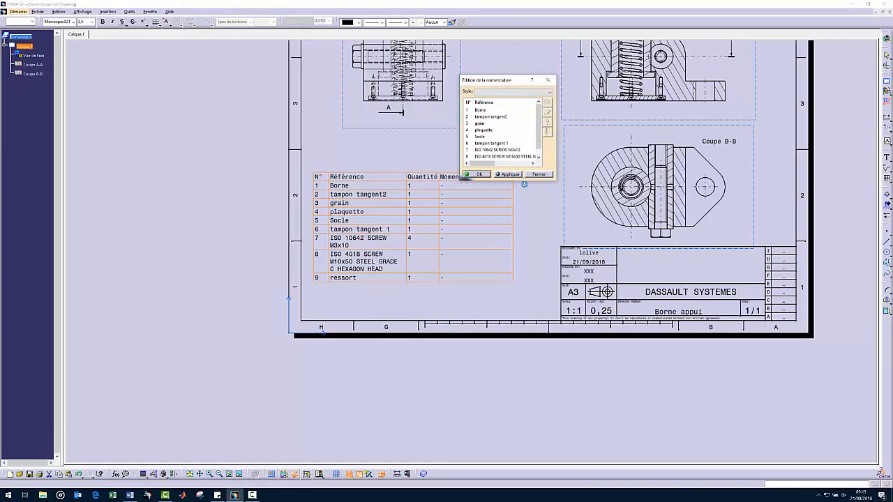
pyautogui.moveTo(524, 183); pyautogui.dragTo(533, 318)
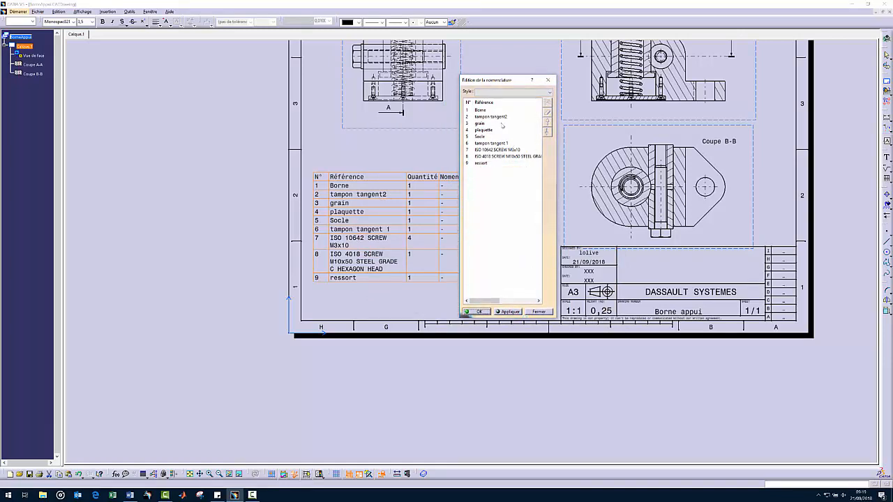
pyautogui.moveTo(499, 81); pyautogui.dragTo(531, 81)
pyautogui.click(523, 118)
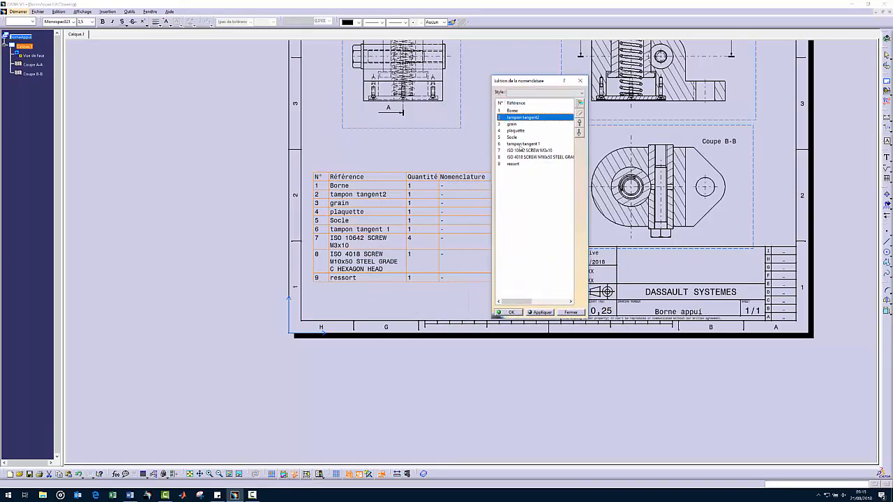
pyautogui.click(508, 124)
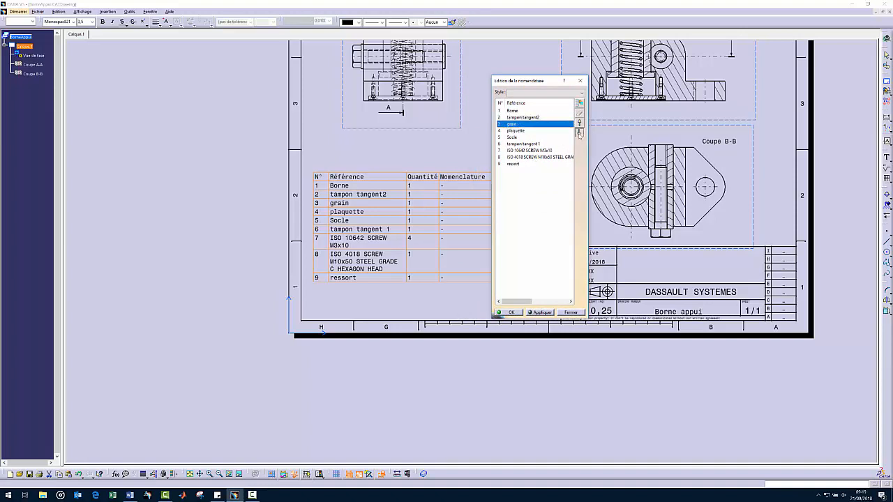
pyautogui.click(579, 132)
pyautogui.click(579, 132)
pyautogui.click(579, 132)
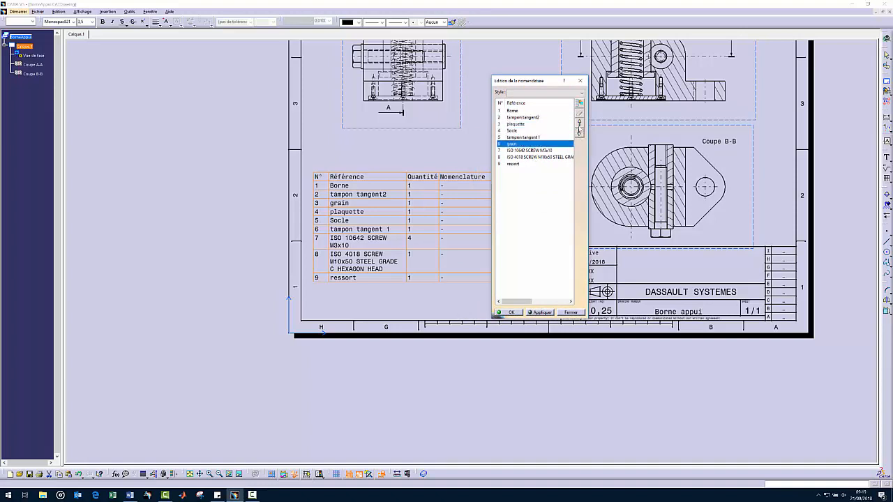
pyautogui.click(579, 132)
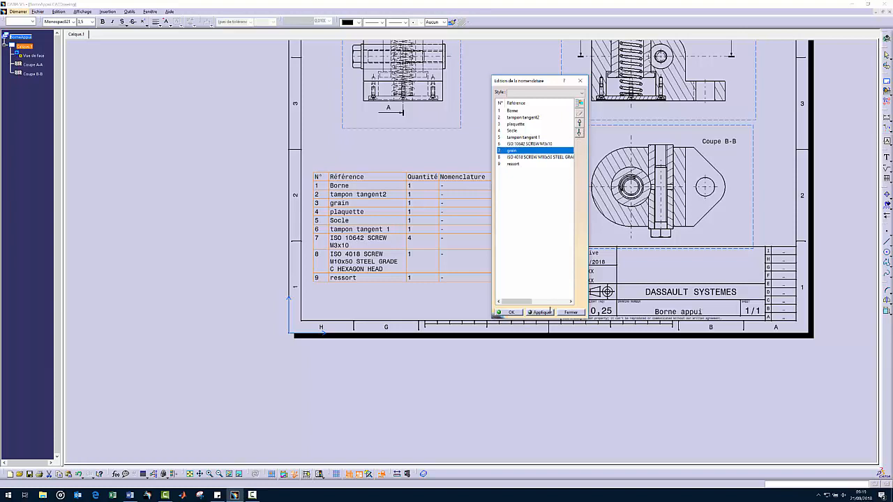
pyautogui.click(543, 313)
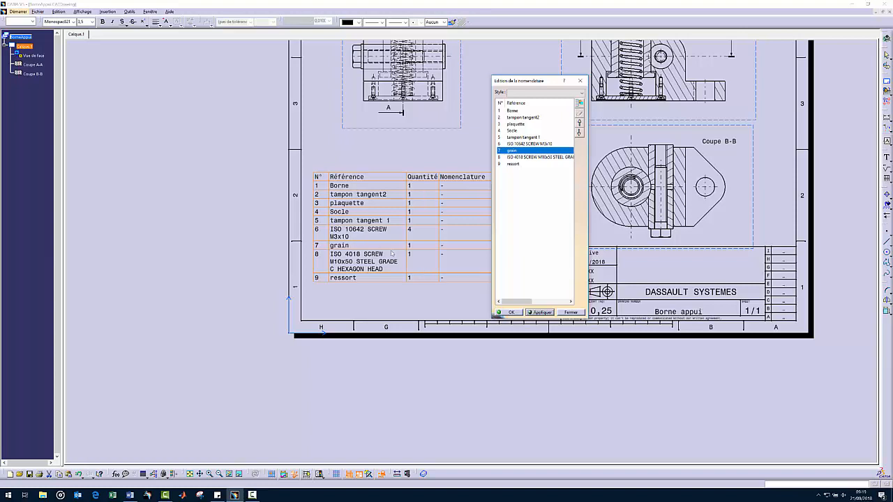
pyautogui.click(511, 313)
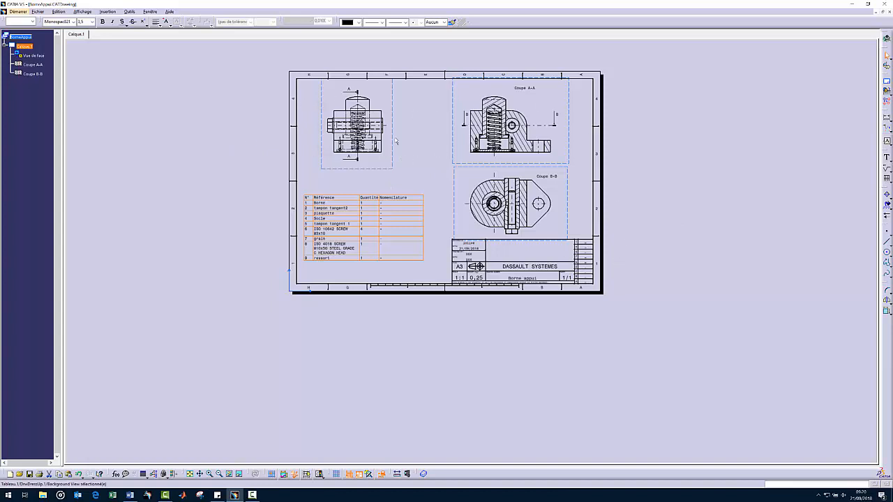
# Return from the sheet background to the working views and save the BorneAppui drawing, continuing despite unsaved linked documents.
pyautogui.click(59, 11)
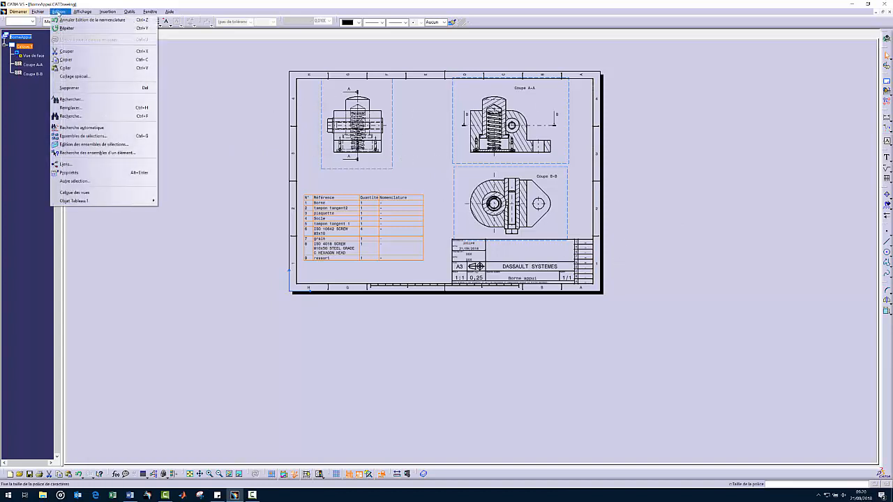
pyautogui.click(96, 194)
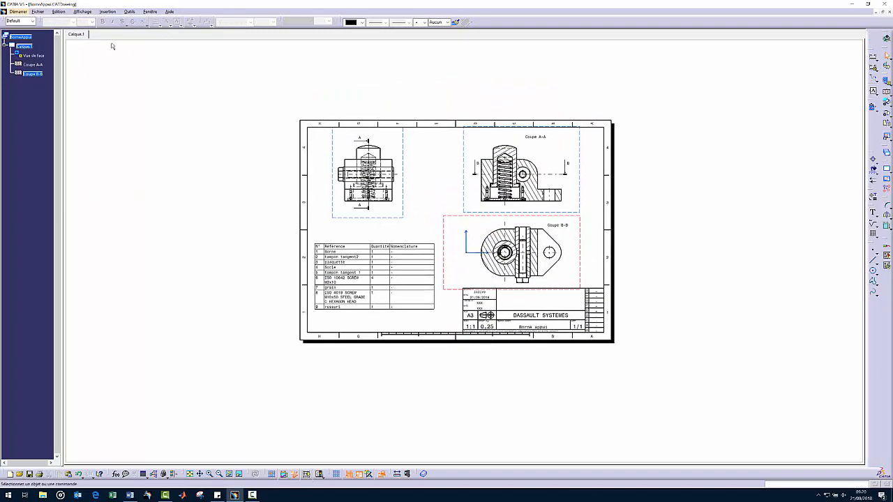
pyautogui.click(37, 11)
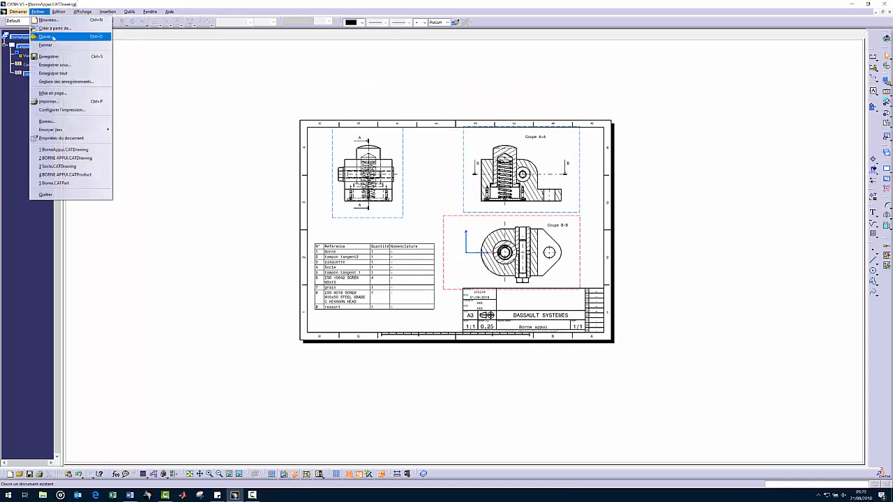
pyautogui.click(53, 57)
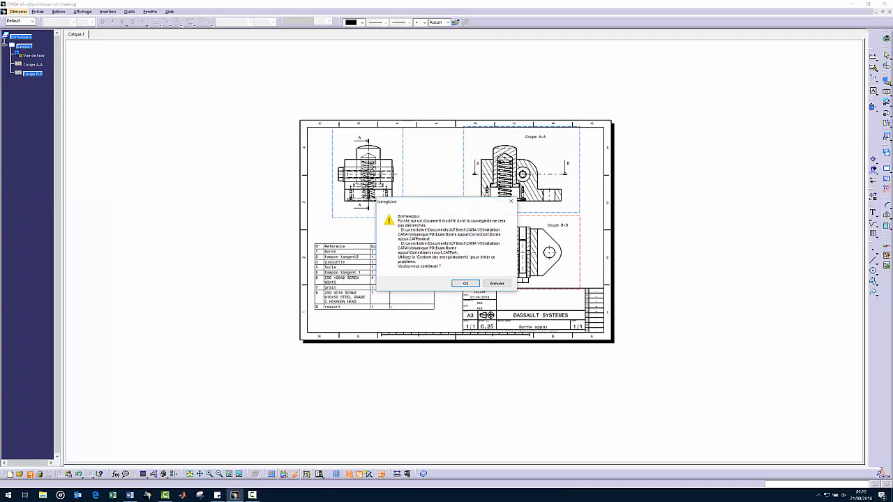
pyautogui.click(465, 284)
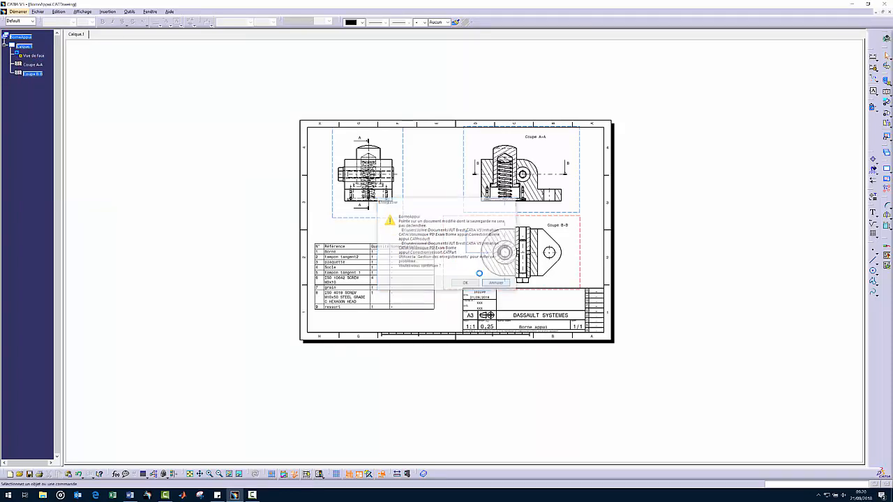
# Switch to Borne appui.CATProduct and save the assembly together with its modified linked documents.
pyautogui.click(150, 11)
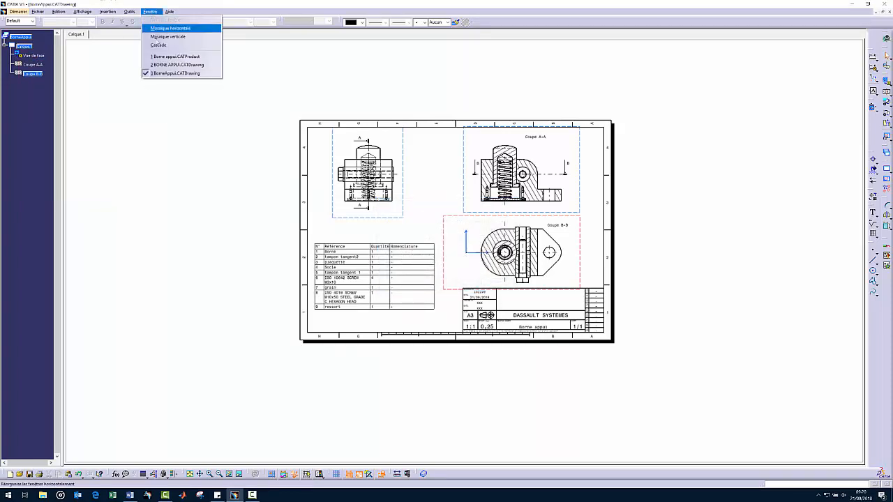
pyautogui.click(174, 56)
pyautogui.click(37, 11)
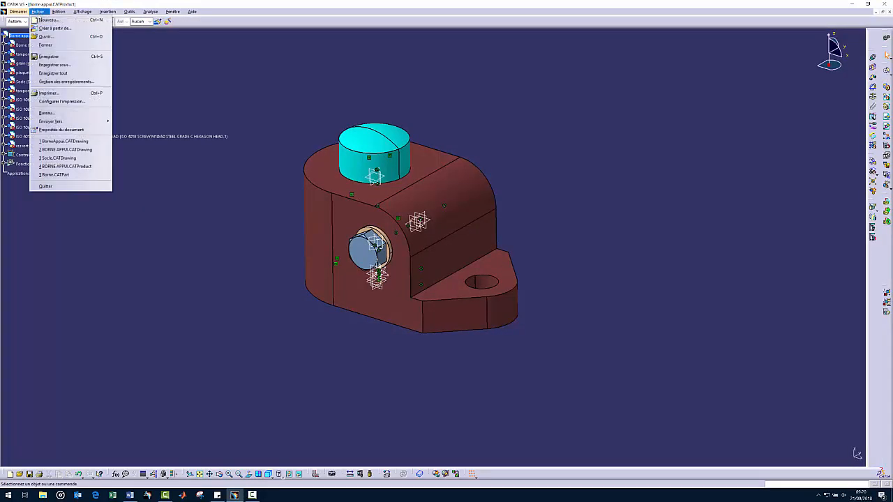
pyautogui.click(54, 57)
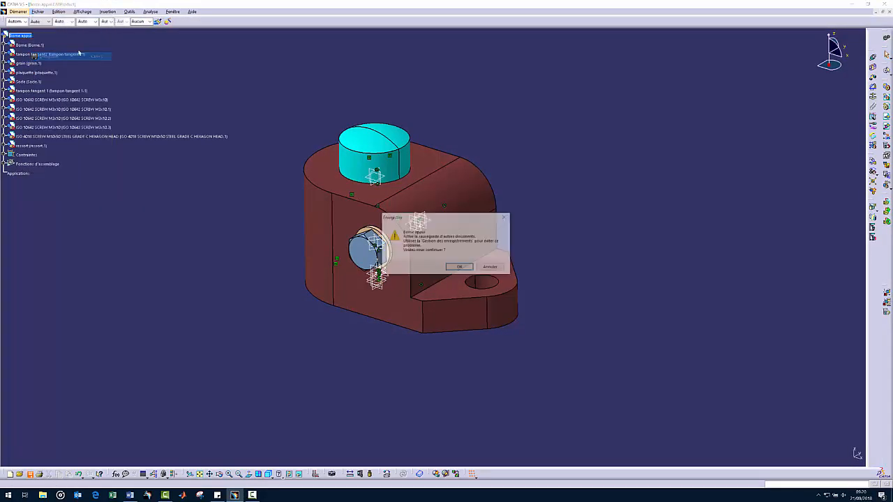
pyautogui.click(460, 267)
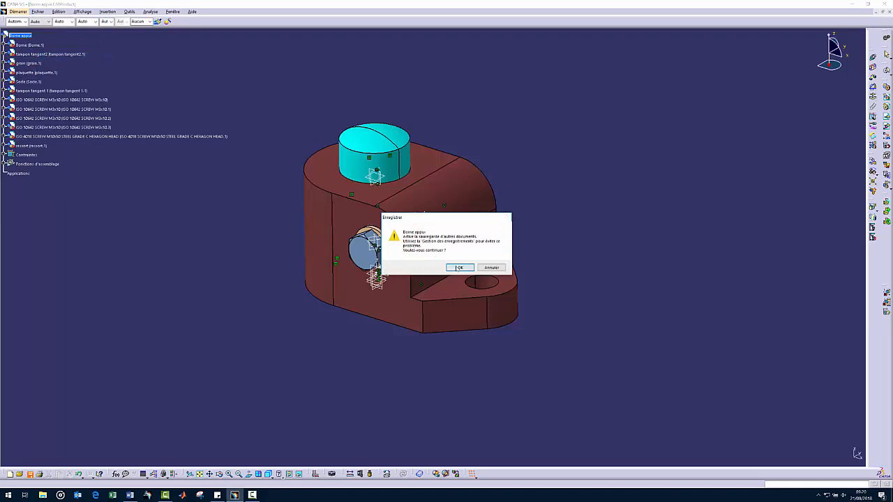
# Switch to BorneAppui.CATDrawing and save the drawing.
pyautogui.click(173, 11)
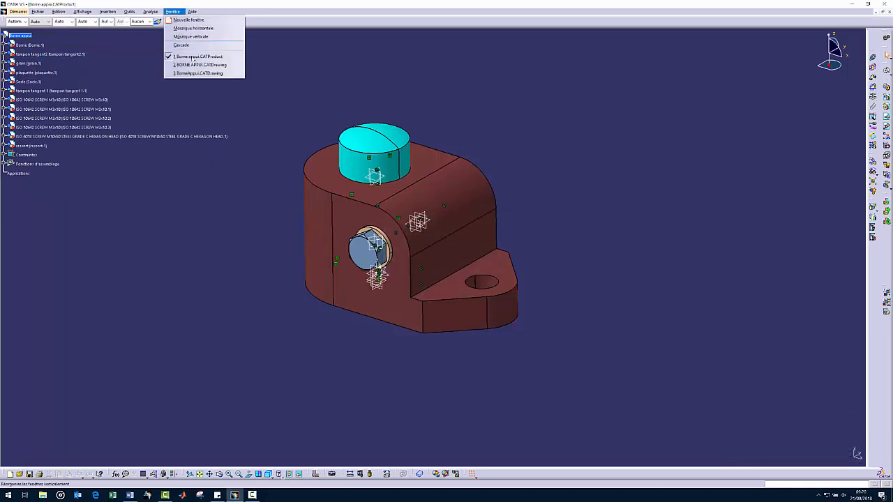
pyautogui.click(195, 73)
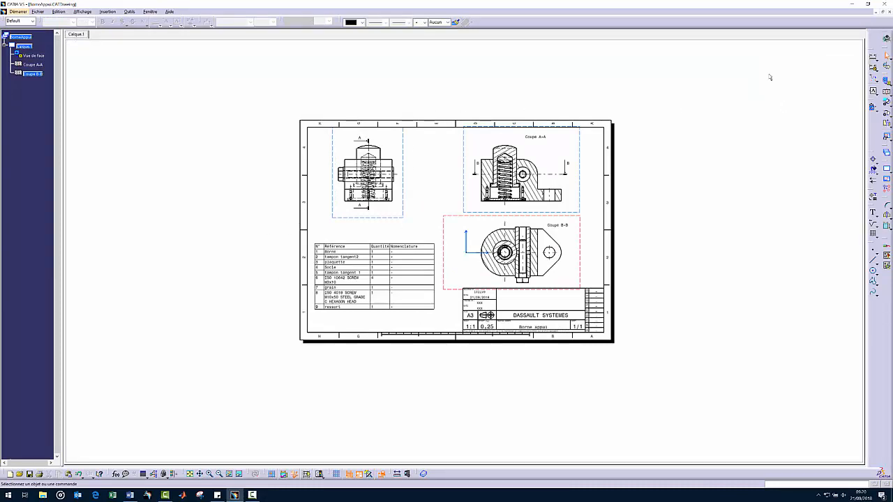
pyautogui.click(44, 10)
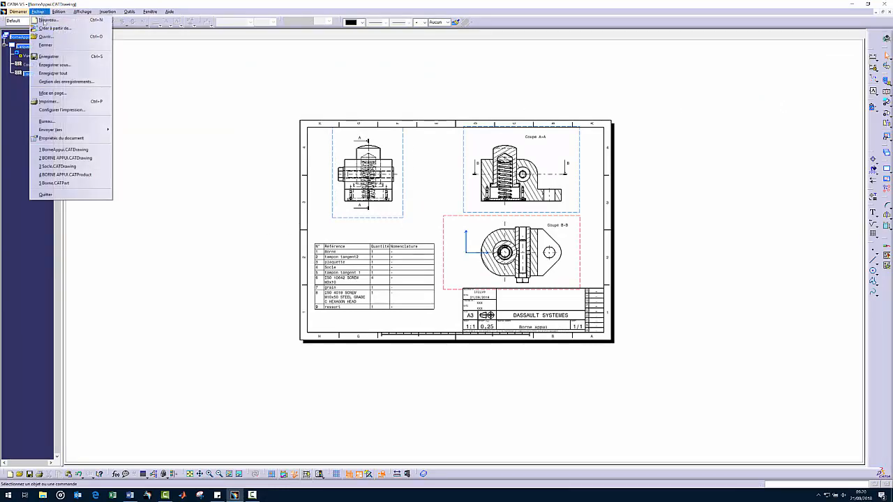
pyautogui.click(49, 56)
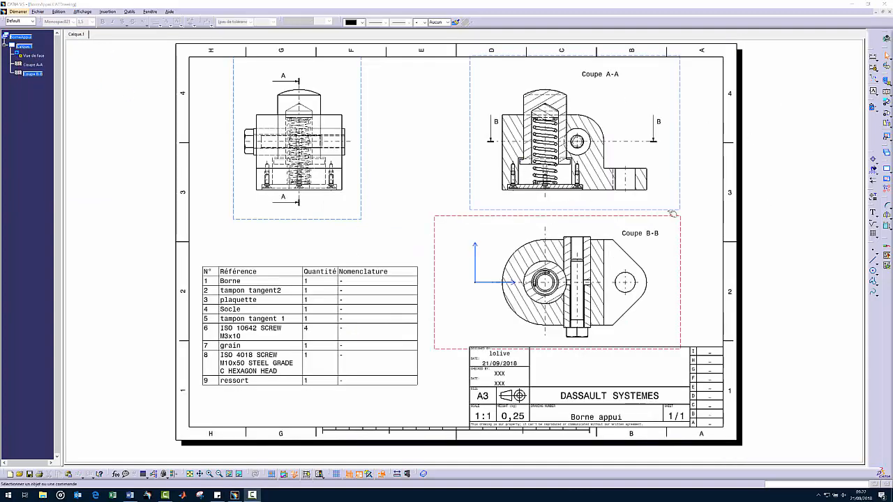
# Generate the part-number balloons for Coupe B-B and spread balloons 3, 9 and 4 apart beside the view.
pyautogui.click(877, 113)
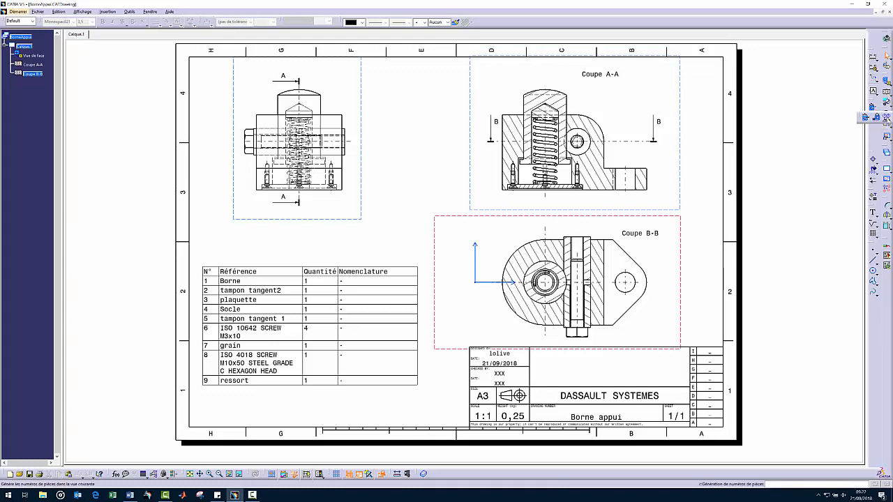
pyautogui.click(887, 117)
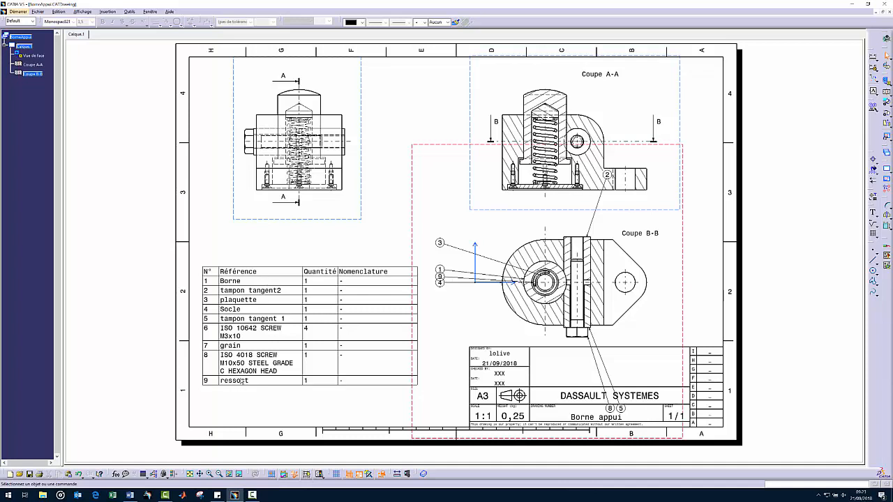
pyautogui.moveTo(431, 241); pyautogui.dragTo(478, 233)
pyautogui.moveTo(439, 276); pyautogui.dragTo(439, 315)
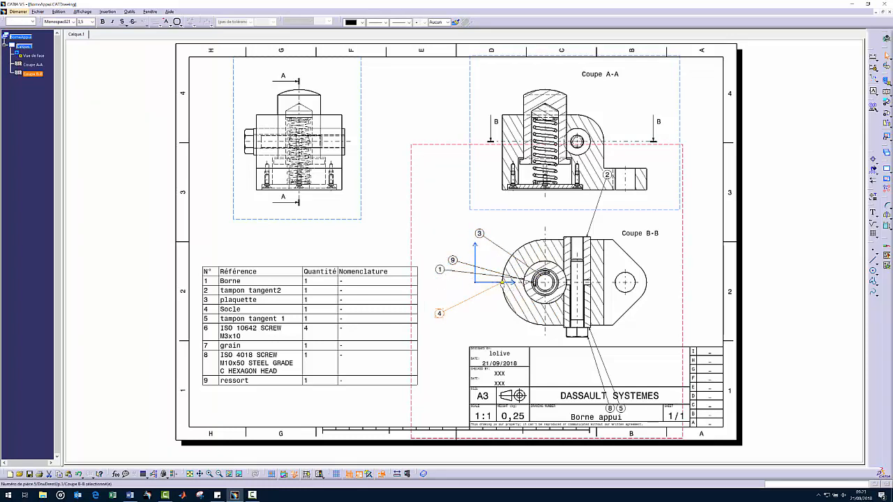
# In Coupe B-B, attach balloon 4's leader to the body's outer contour, reposition balloons 4, 1 and 2, and adjust balloon 1's leader.
pyautogui.moveTo(502, 282); pyautogui.dragTo(512, 307)
pyautogui.moveTo(439, 313); pyautogui.dragTo(466, 327)
pyautogui.moveTo(440, 269); pyautogui.dragTo(441, 302)
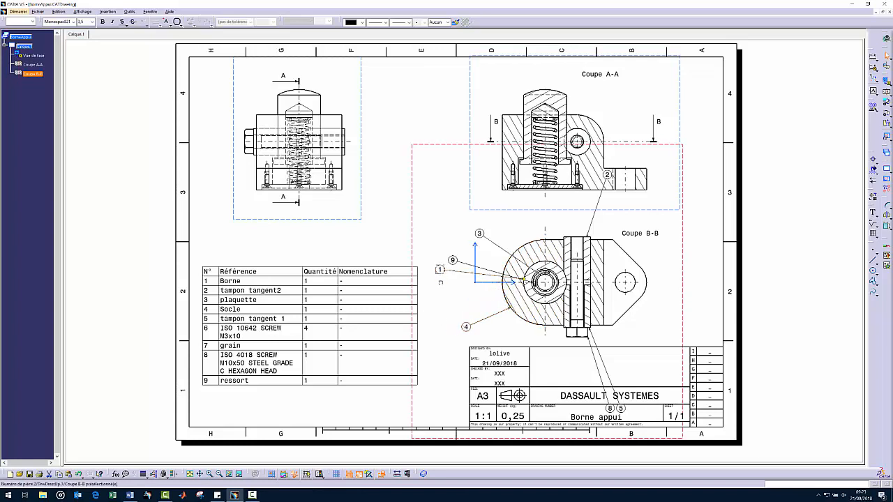
pyautogui.moveTo(524, 280); pyautogui.dragTo(527, 287)
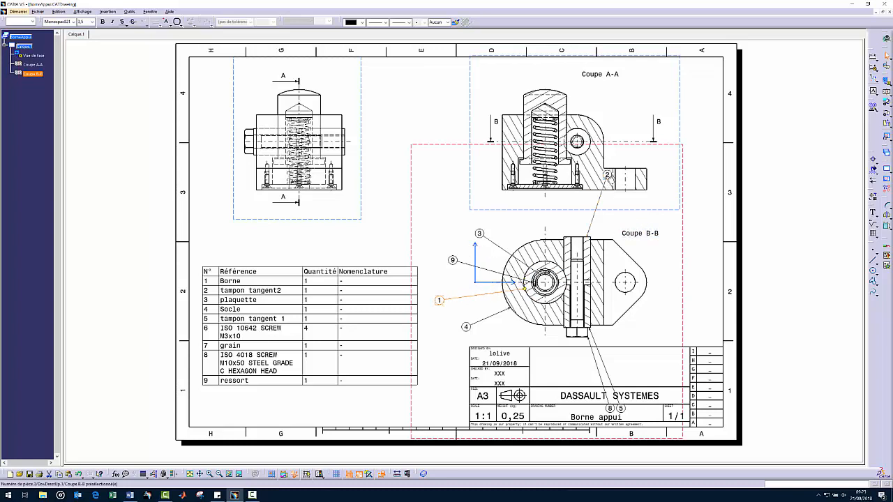
pyautogui.moveTo(606, 175); pyautogui.dragTo(598, 219)
# Activate Coupe A-A and generate its part-number balloons.
pyautogui.click(694, 178)
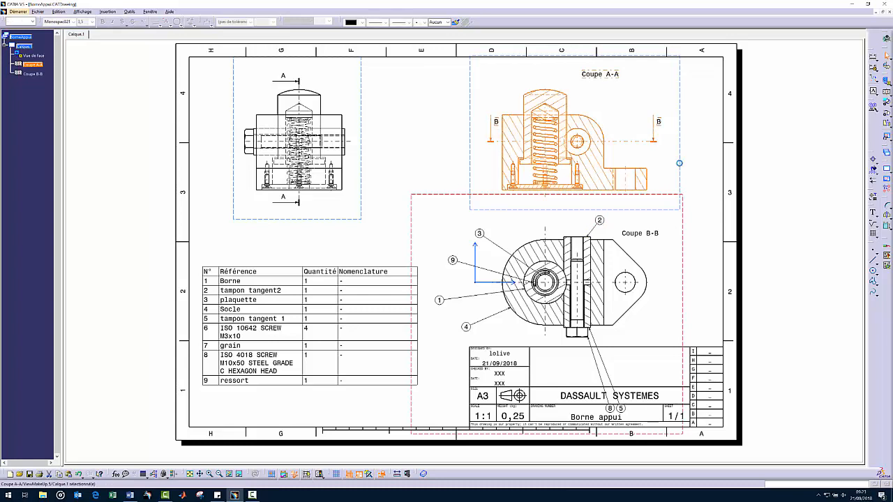
pyautogui.doubleClick(681, 165)
pyautogui.click(873, 106)
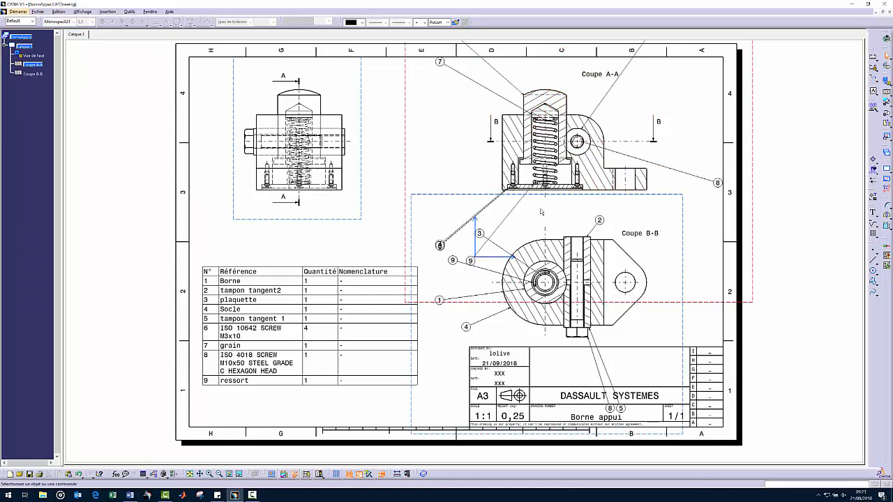
# In Coupe A-A, separate the overlapping balloons 6 and 3 from balloon 4 and bring balloons 2, 1 and 7 close to the view.
pyautogui.moveTo(439, 245); pyautogui.dragTo(439, 194)
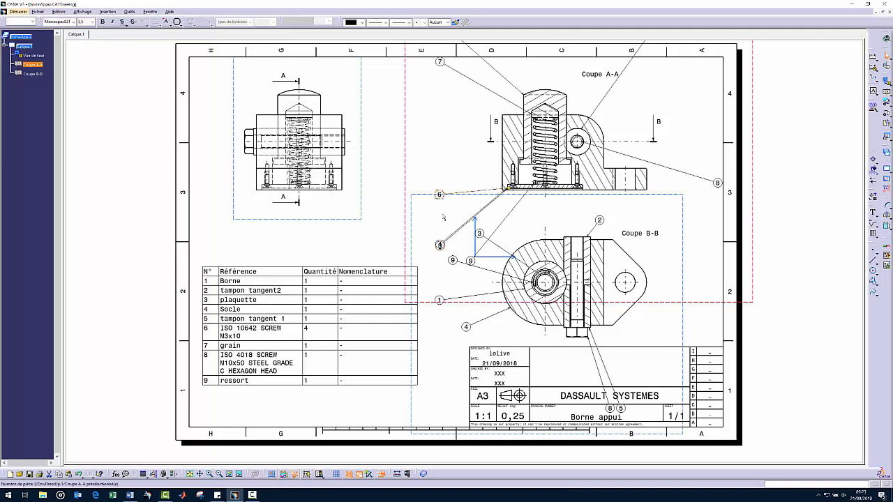
pyautogui.moveTo(442, 246); pyautogui.dragTo(439, 207)
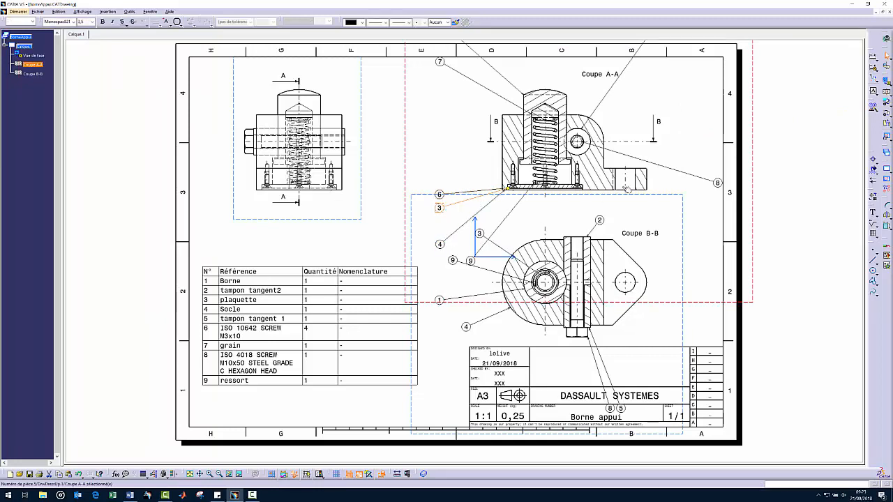
pyautogui.keyDown('ctrl'); pyautogui.moveTo(568, 236); pyautogui.dragTo(590, 293, button='middle'); pyautogui.keyUp('ctrl')
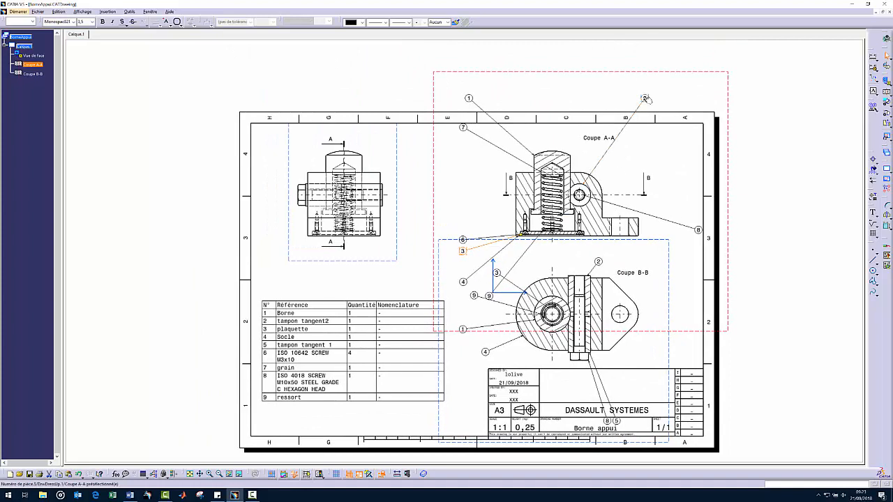
pyautogui.moveTo(646, 98); pyautogui.dragTo(620, 160)
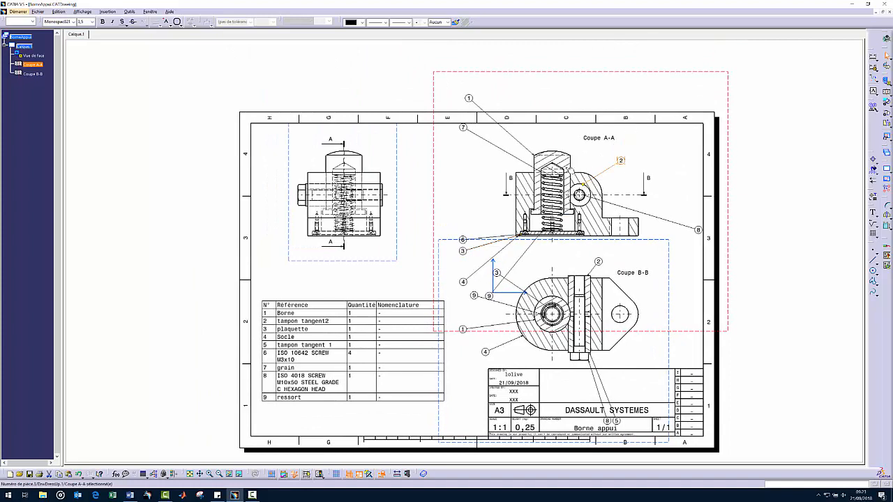
pyautogui.moveTo(468, 98); pyautogui.dragTo(501, 149)
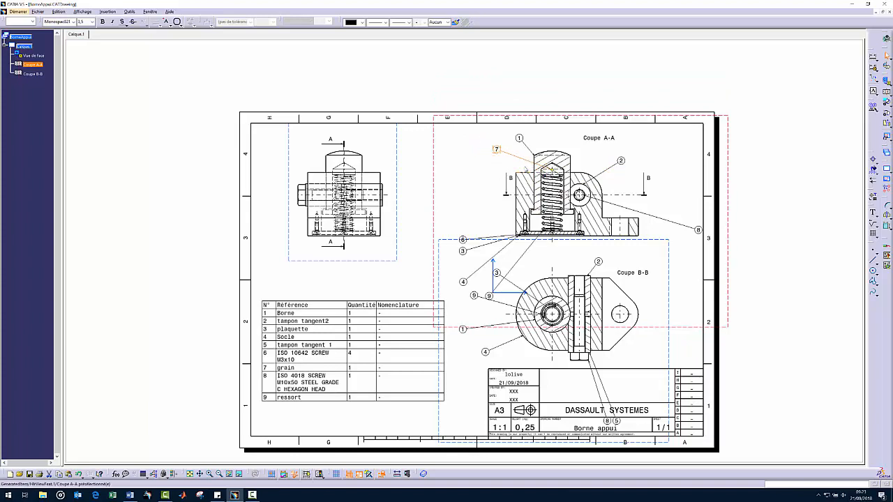
pyautogui.moveTo(497, 151); pyautogui.dragTo(527, 146)
pyautogui.moveTo(532, 159); pyautogui.dragTo(514, 165, button='middle')
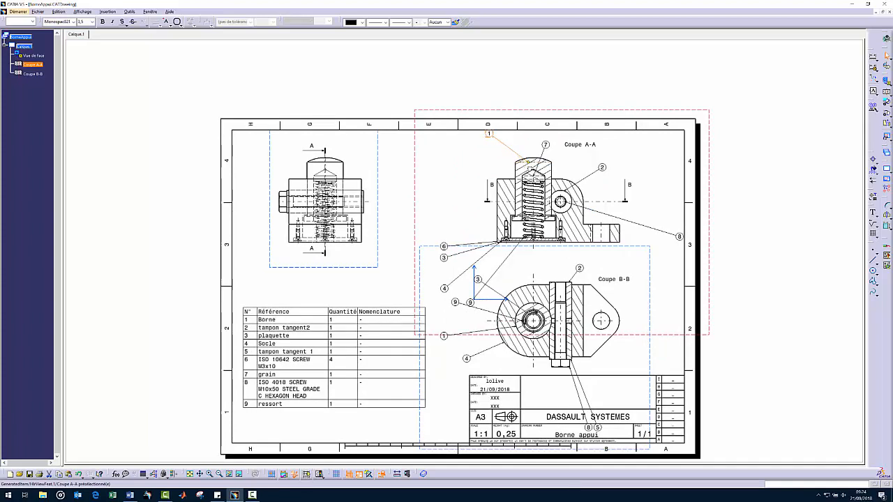
pyautogui.click(493, 158)
pyautogui.moveTo(489, 134); pyautogui.dragTo(499, 144)
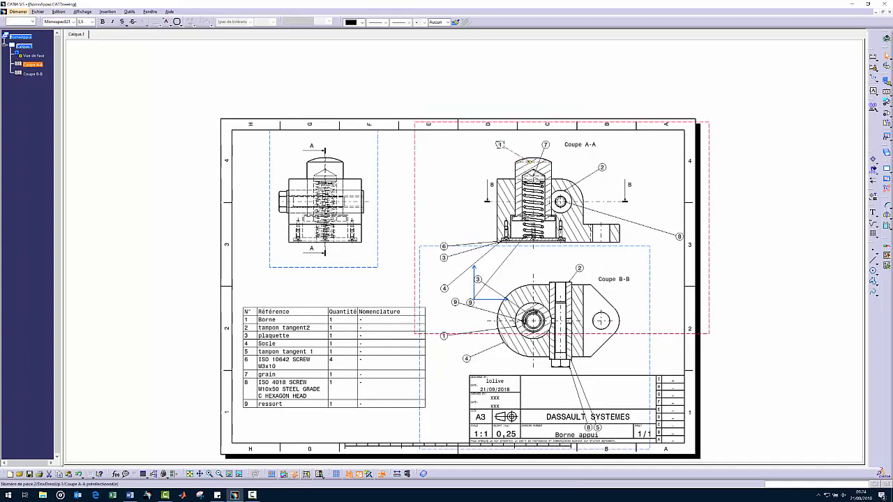
# In Coupe A-A, reposition balloon 2 with its leader on the large circle around the screw, and bring balloon 8 closer to the view.
pyautogui.moveTo(596, 212)
pyautogui.mouseDown(button='middle')
pyautogui.moveTo(497, 219)
pyautogui.moveTo(497, 162)
pyautogui.moveTo(478, 180)
pyautogui.moveTo(484, 191)
pyautogui.mouseUp(button='middle')
pyautogui.moveTo(553, 109); pyautogui.dragTo(555, 84)
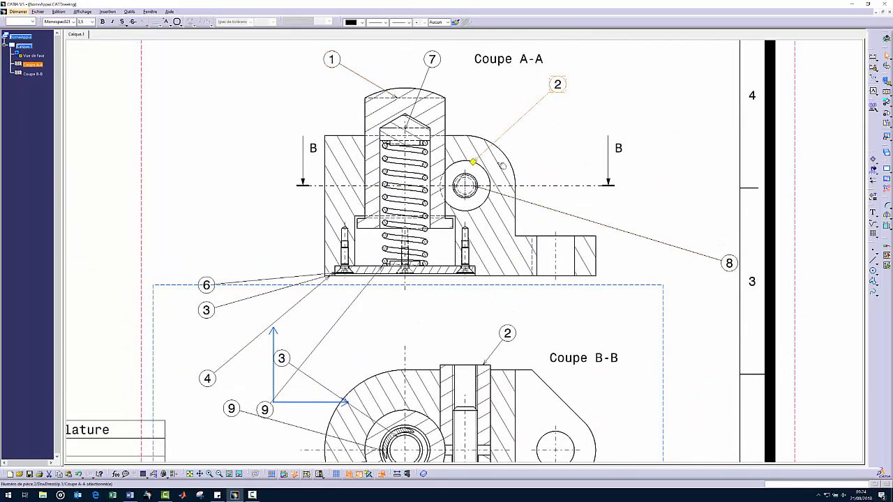
pyautogui.moveTo(473, 163); pyautogui.dragTo(477, 172)
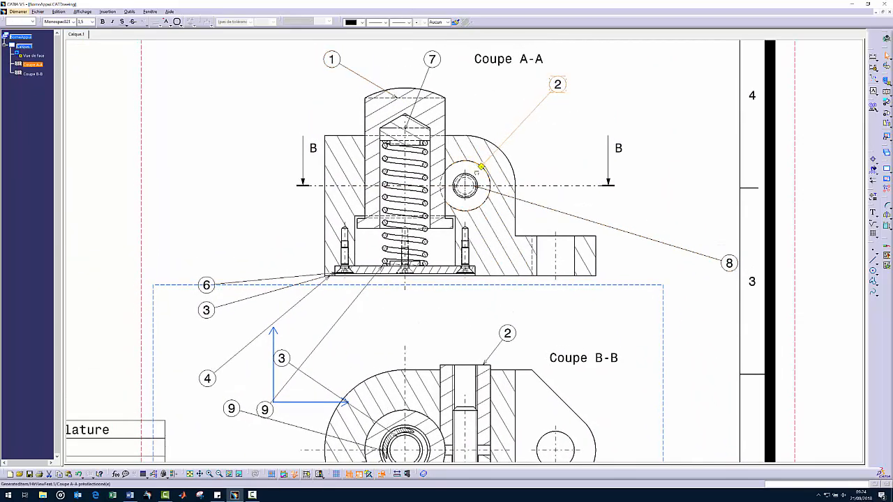
pyautogui.click(538, 201)
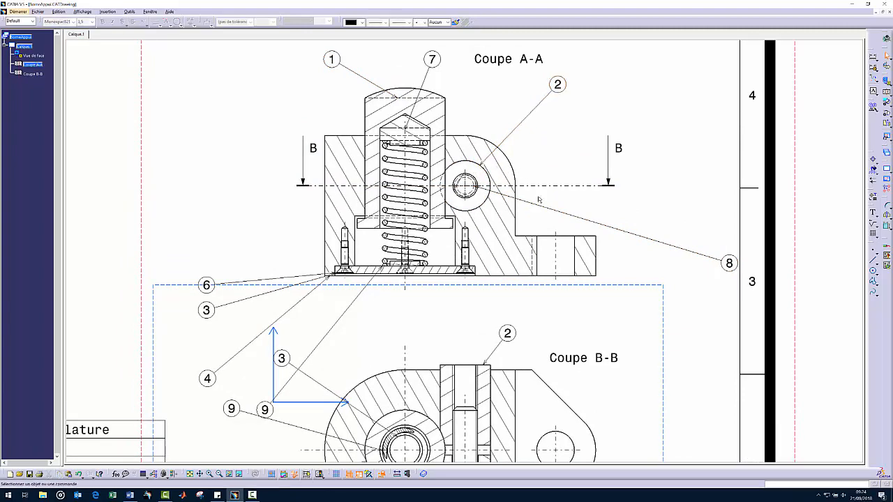
pyautogui.moveTo(727, 264); pyautogui.dragTo(657, 235)
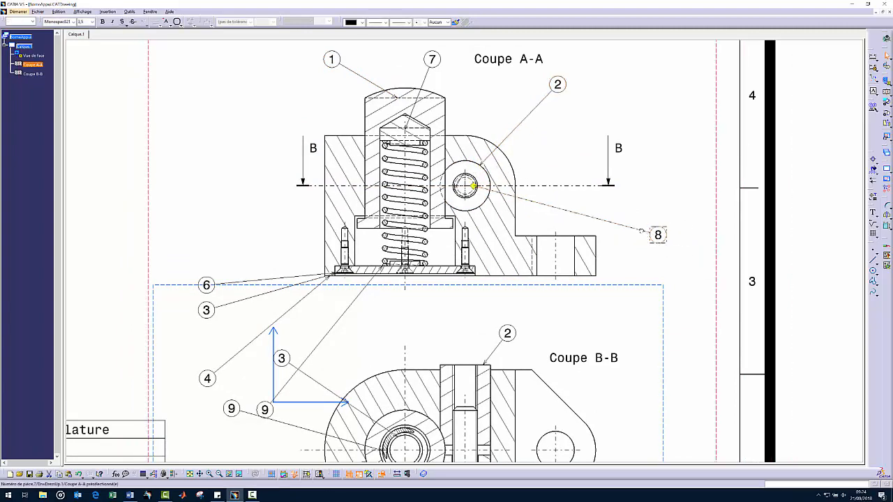
# In Coupe A-A, move balloon 6 below the base plate and place balloon 3 with its leader on the body's left edge.
pyautogui.moveTo(540, 273)
pyautogui.mouseDown(button='middle')
pyautogui.moveTo(558, 209)
pyautogui.moveTo(618, 179)
pyautogui.mouseUp(button='middle')
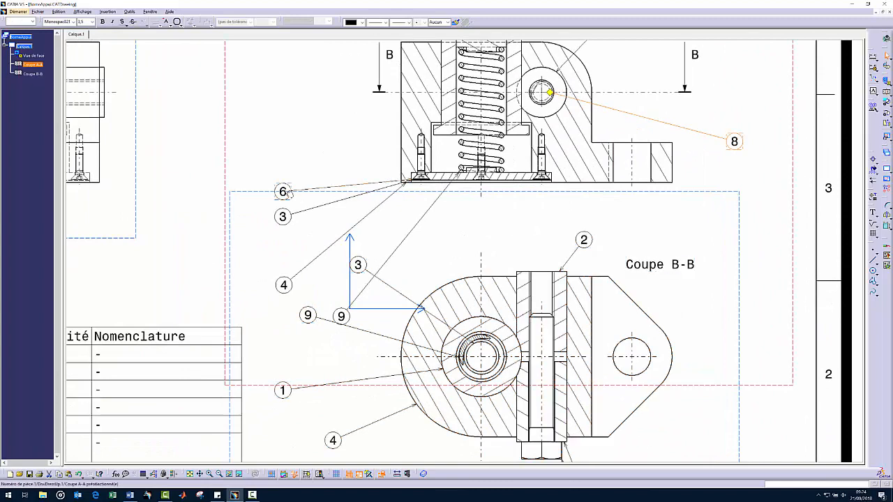
pyautogui.moveTo(288, 194); pyautogui.dragTo(391, 210)
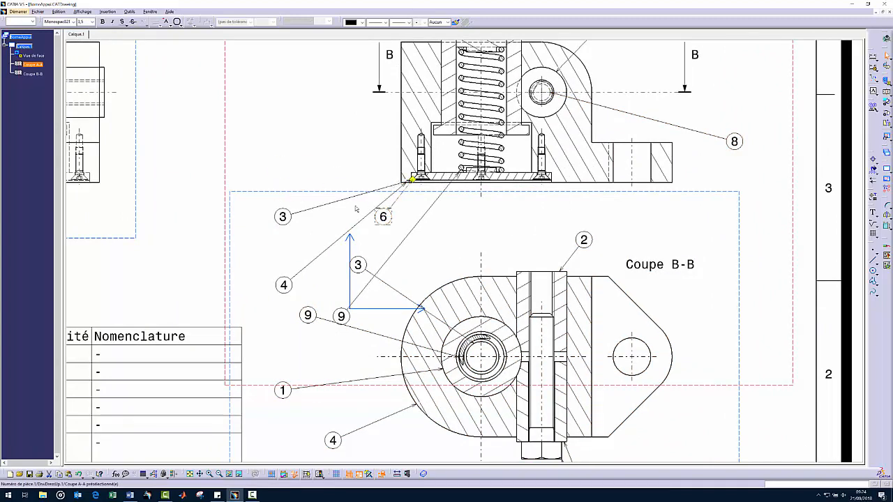
pyautogui.moveTo(291, 216); pyautogui.dragTo(316, 191)
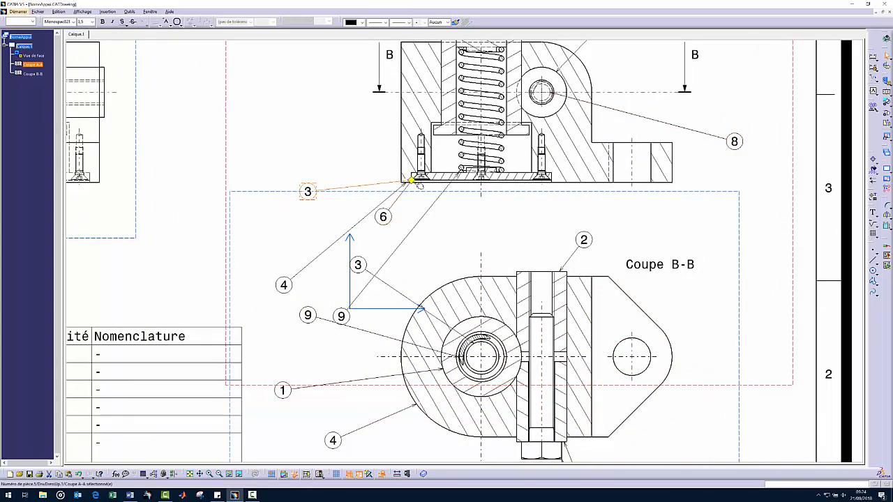
pyautogui.moveTo(410, 180); pyautogui.dragTo(453, 182)
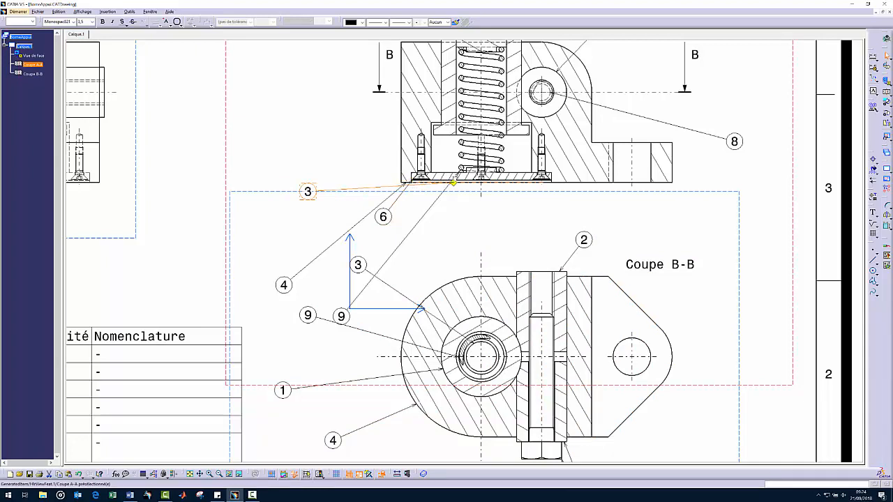
pyautogui.moveTo(406, 185); pyautogui.dragTo(401, 116)
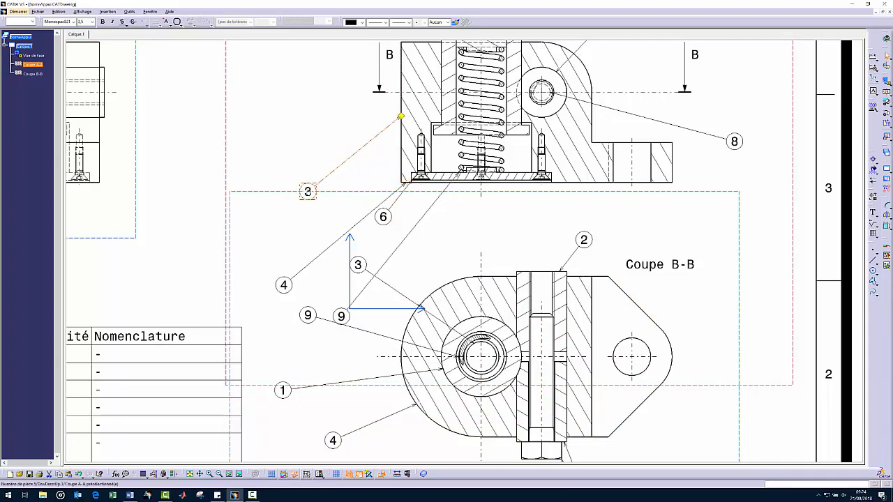
pyautogui.moveTo(307, 191); pyautogui.dragTo(333, 141)
# In Coupe A-A, place balloon 6 directly below the base plate's left end and bring balloon 4 closer to the view.
pyautogui.click(385, 213)
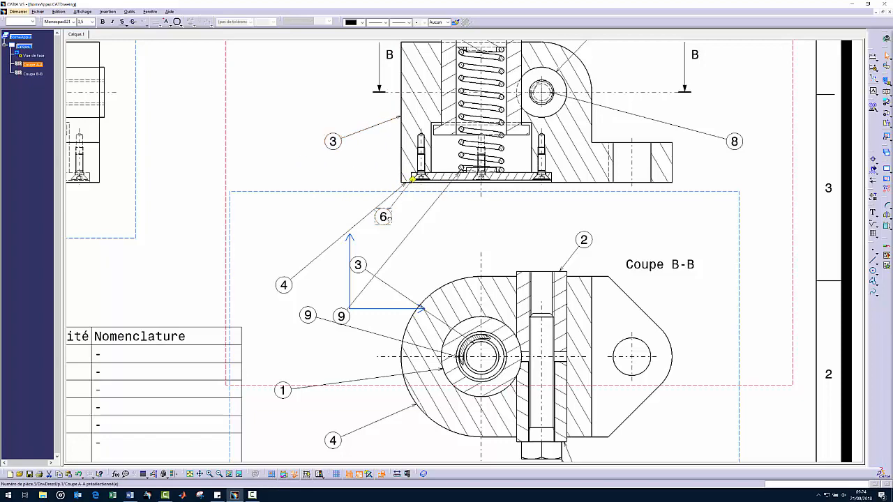
pyautogui.moveTo(385, 215); pyautogui.dragTo(410, 215)
pyautogui.moveTo(286, 285); pyautogui.dragTo(332, 242)
pyautogui.scroll(-3, 285, 263)
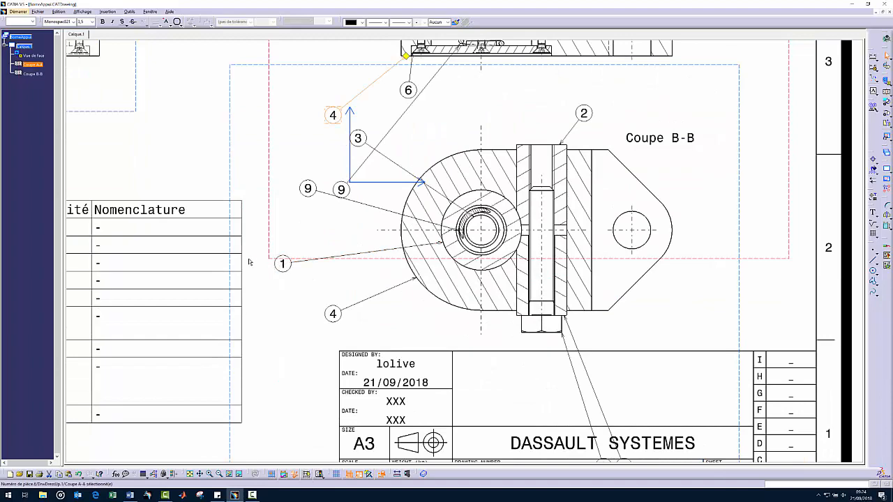
# In Coupe A-A, attach balloon 3's leader to the base plate and balloon 4's to the body's left edge, placing each balloon nearby.
pyautogui.moveTo(250, 262)
pyautogui.keyDown('ctrl'); pyautogui.mouseDown(button='middle')
pyautogui.moveTo(267, 273)
pyautogui.moveTo(223, 282)
pyautogui.mouseUp(button='middle'); pyautogui.keyUp('ctrl')
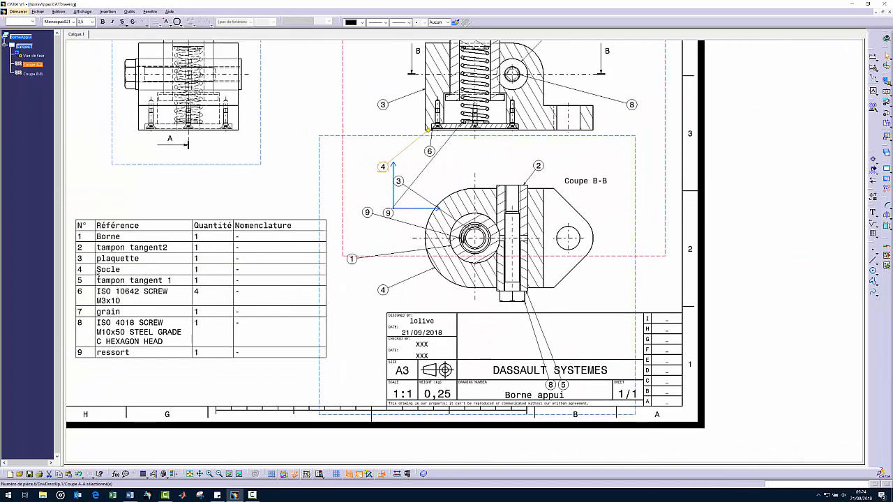
pyautogui.moveTo(351, 214); pyautogui.dragTo(277, 231, button='middle')
pyautogui.moveTo(332, 231)
pyautogui.keyDown('ctrl'); pyautogui.mouseDown(button='middle')
pyautogui.moveTo(298, 255)
pyautogui.moveTo(413, 235)
pyautogui.moveTo(368, 318)
pyautogui.mouseUp(button='middle'); pyautogui.keyUp('ctrl')
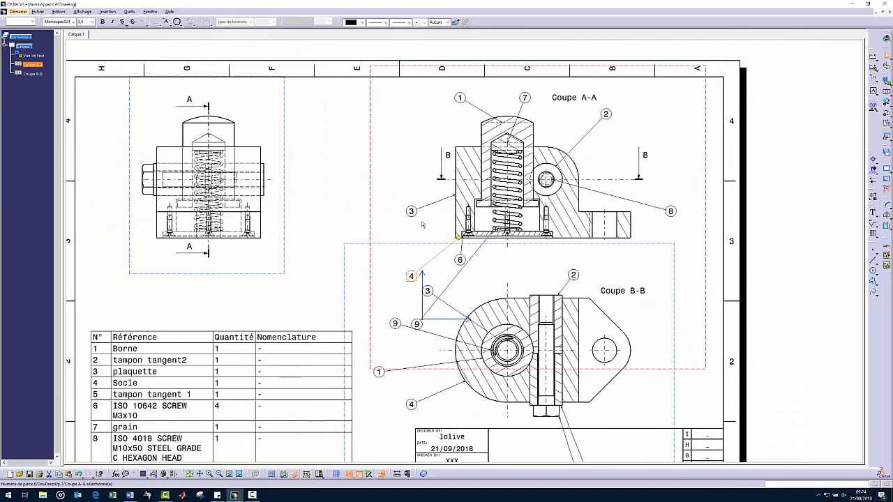
pyautogui.moveTo(454, 195); pyautogui.dragTo(532, 231)
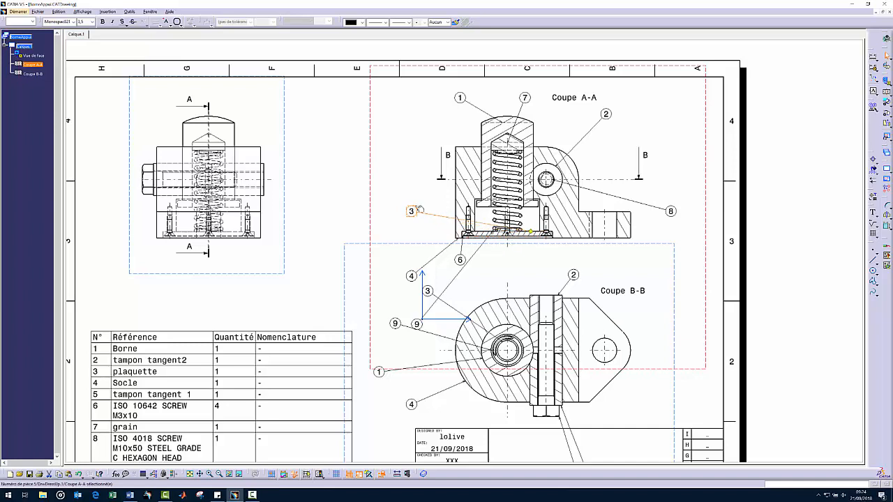
pyautogui.moveTo(417, 210); pyautogui.dragTo(557, 259)
pyautogui.moveTo(412, 277); pyautogui.dragTo(411, 212)
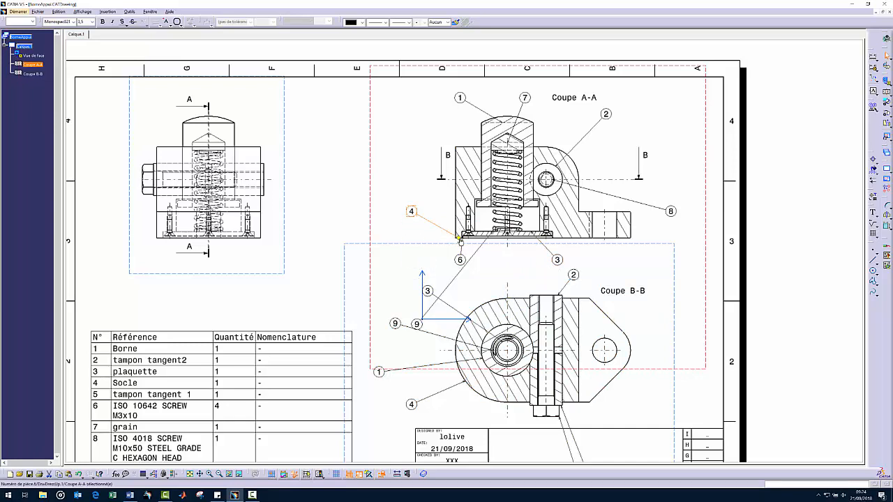
pyautogui.moveTo(458, 239); pyautogui.dragTo(455, 196)
# In Coupe A-A, attach balloon 6's leader to the left-hand screw and place the balloon just below and left of the body's lower left corner.
pyautogui.moveTo(457, 263); pyautogui.dragTo(442, 262)
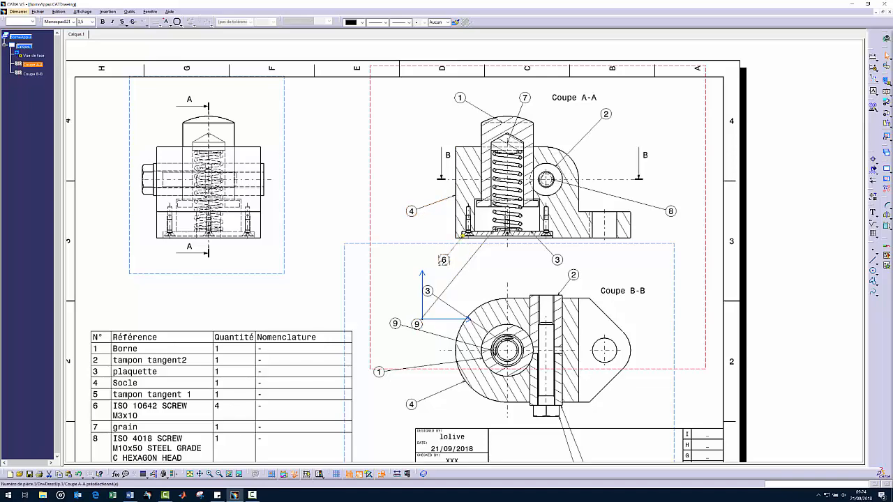
pyautogui.moveTo(471, 261)
pyautogui.mouseDown(button='middle')
pyautogui.moveTo(435, 237)
pyautogui.moveTo(429, 180)
pyautogui.mouseUp(button='middle')
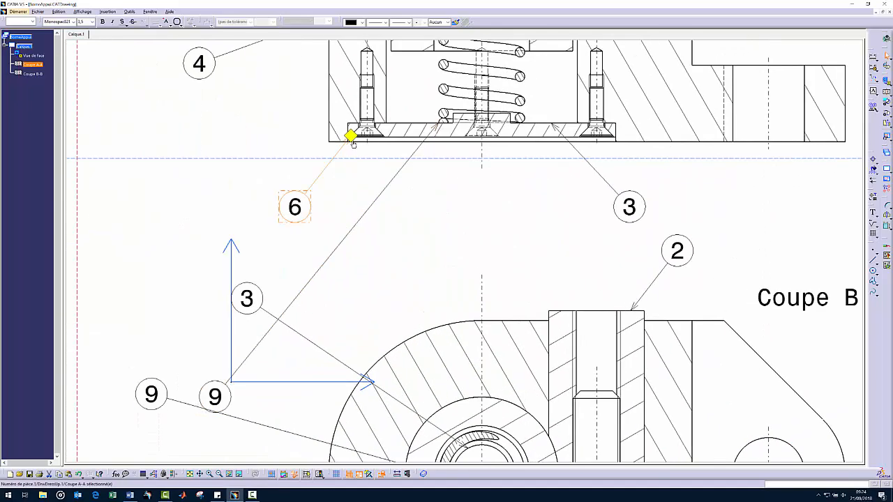
pyautogui.moveTo(353, 144)
pyautogui.mouseDown()
pyautogui.moveTo(366, 157)
pyautogui.moveTo(363, 151)
pyautogui.mouseUp()
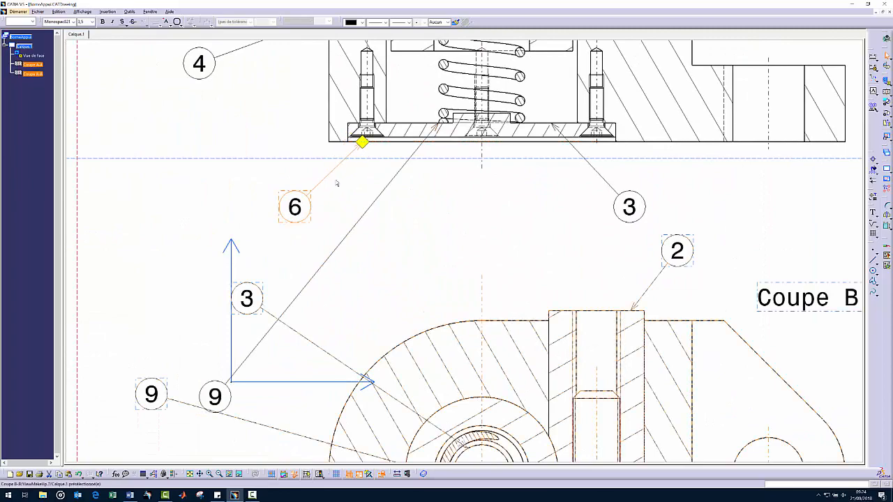
pyautogui.moveTo(343, 186)
pyautogui.mouseDown(button='middle')
pyautogui.moveTo(384, 244)
pyautogui.moveTo(384, 193)
pyautogui.mouseUp(button='middle')
pyautogui.moveTo(374, 113); pyautogui.dragTo(377, 83)
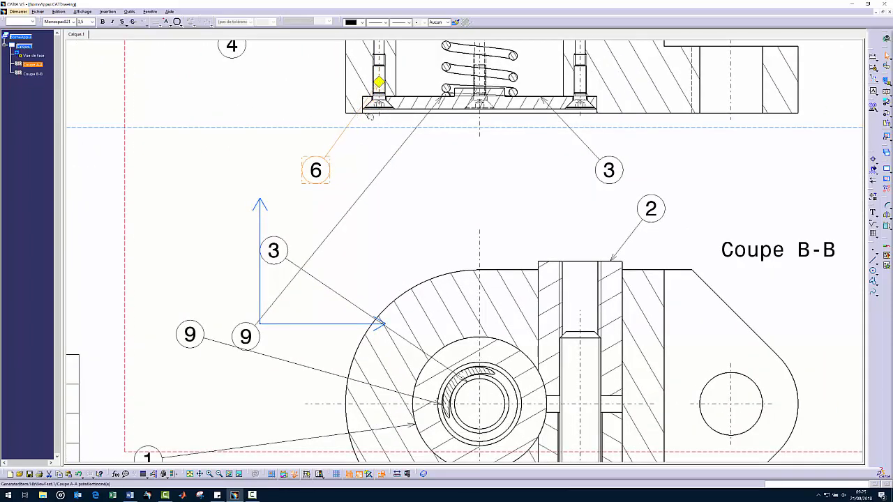
pyautogui.click(382, 179)
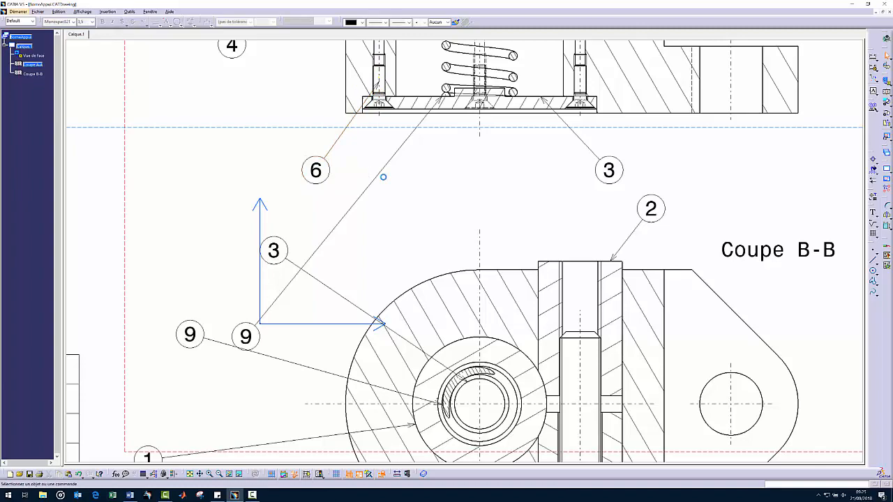
pyautogui.click(325, 172)
pyautogui.moveTo(325, 171); pyautogui.dragTo(284, 129)
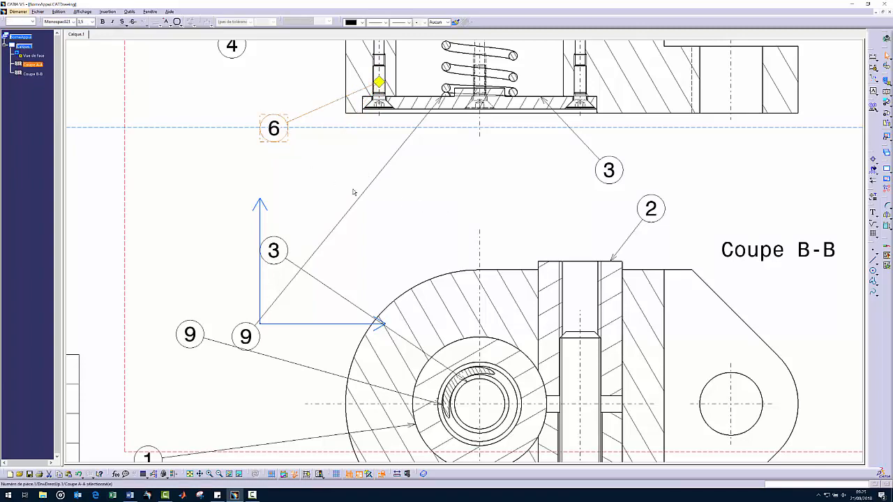
pyautogui.click(381, 199)
# In Coupe A-A, bring balloon 9 just below the base plate, level with balloon 3, and attach its leader to the spring.
pyautogui.moveTo(405, 209)
pyautogui.keyDown('ctrl'); pyautogui.mouseDown(button='middle')
pyautogui.moveTo(431, 236)
pyautogui.moveTo(369, 230)
pyautogui.mouseUp(button='middle'); pyautogui.keyUp('ctrl')
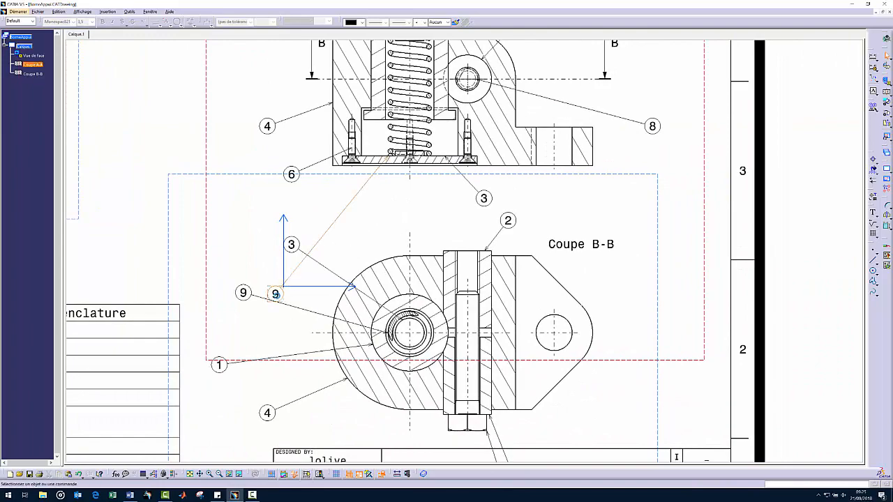
pyautogui.moveTo(284, 291); pyautogui.dragTo(349, 221)
pyautogui.moveTo(352, 221)
pyautogui.keyDown('ctrl'); pyautogui.mouseDown(button='middle')
pyautogui.moveTo(372, 252)
pyautogui.moveTo(370, 205)
pyautogui.moveTo(376, 224)
pyautogui.mouseUp(button='middle'); pyautogui.keyUp('ctrl')
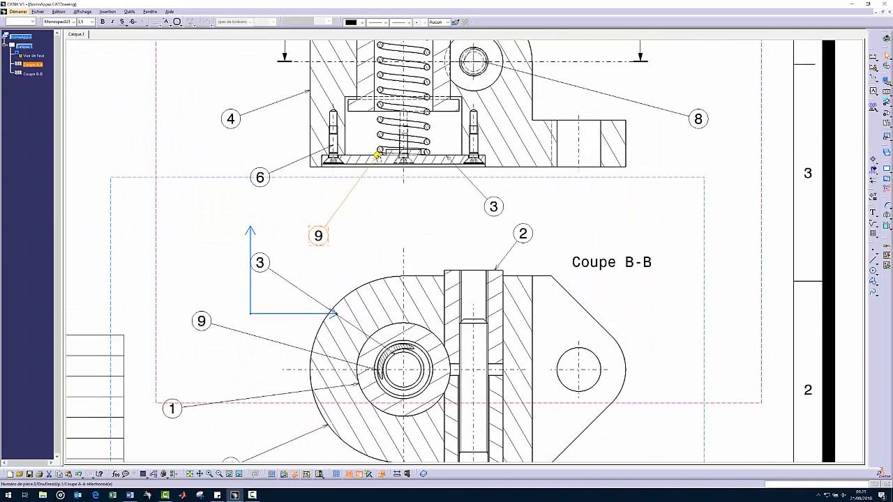
pyautogui.moveTo(378, 152); pyautogui.dragTo(382, 136)
pyautogui.click(365, 215)
pyautogui.keyDown('ctrl'); pyautogui.moveTo(385, 216); pyautogui.dragTo(388, 227, button='middle'); pyautogui.keyUp('ctrl')
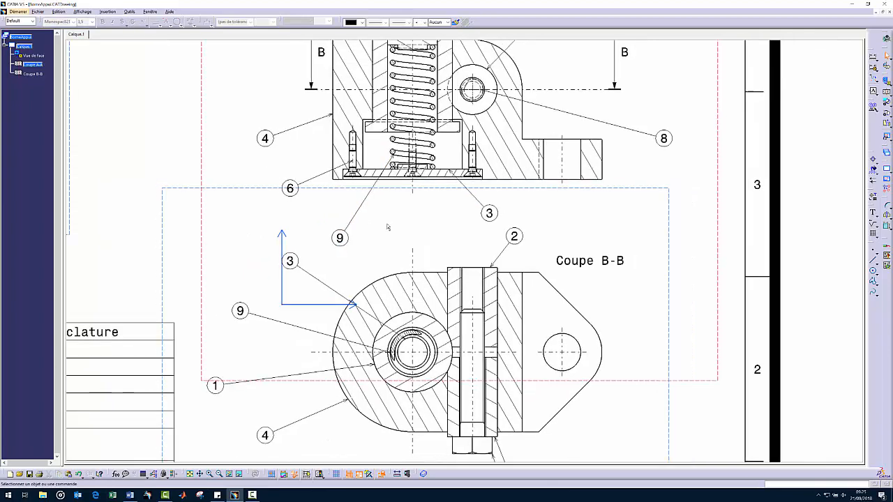
pyautogui.moveTo(339, 238); pyautogui.dragTo(339, 213)
pyautogui.click(380, 235)
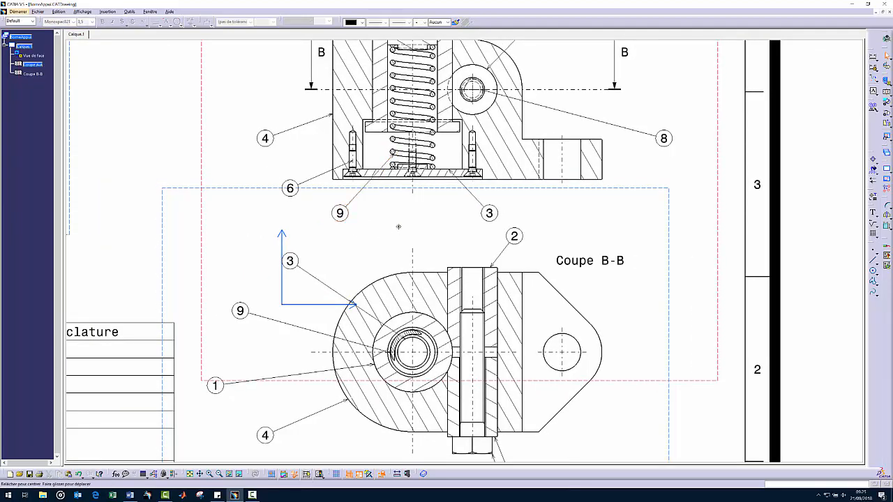
# Delete balloon 2 from Coupe A-A.
pyautogui.keyDown('ctrl'); pyautogui.moveTo(379, 235); pyautogui.dragTo(386, 267, button='middle'); pyautogui.keyUp('ctrl')
pyautogui.moveTo(340, 249)
pyautogui.keyDown('ctrl'); pyautogui.mouseDown(button='middle')
pyautogui.moveTo(348, 260)
pyautogui.moveTo(482, 262)
pyautogui.moveTo(394, 190)
pyautogui.mouseUp(button='middle'); pyautogui.keyUp('ctrl')
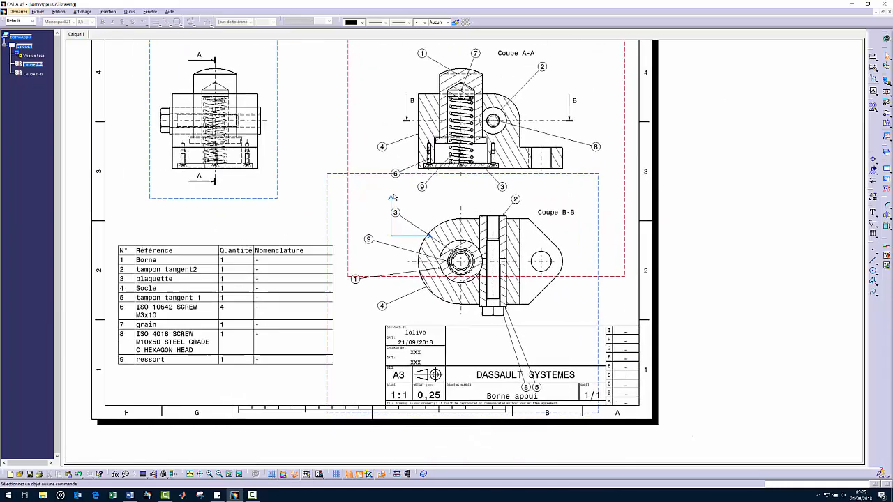
pyautogui.moveTo(480, 268)
pyautogui.mouseDown(button='middle')
pyautogui.moveTo(437, 266)
pyautogui.moveTo(436, 240)
pyautogui.mouseUp(button='middle')
pyautogui.moveTo(436, 241); pyautogui.dragTo(420, 285, button='middle')
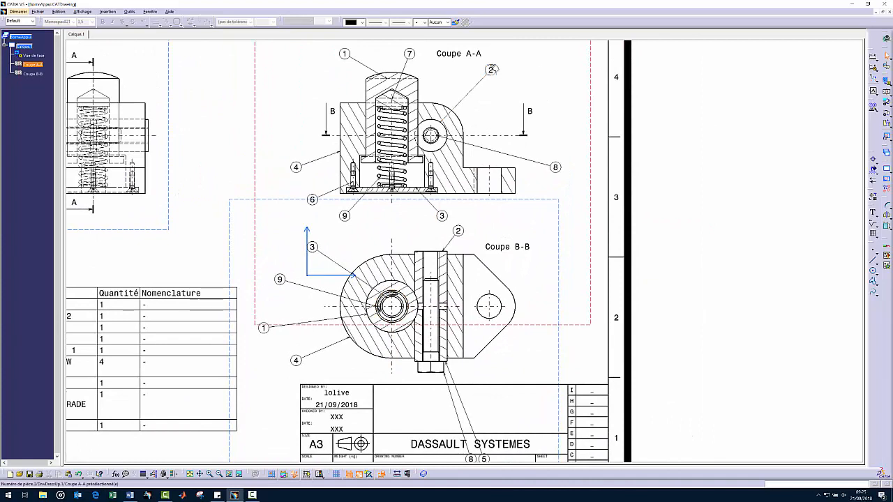
pyautogui.rightClick(492, 71)
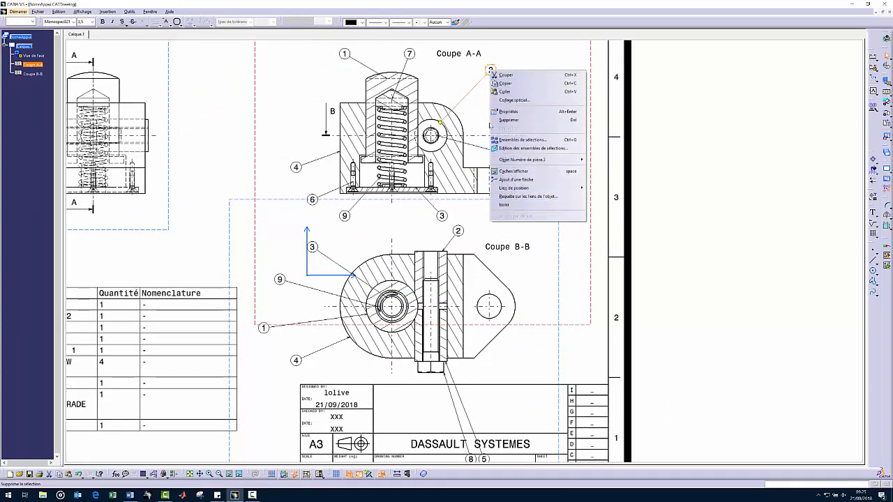
pyautogui.click(480, 98)
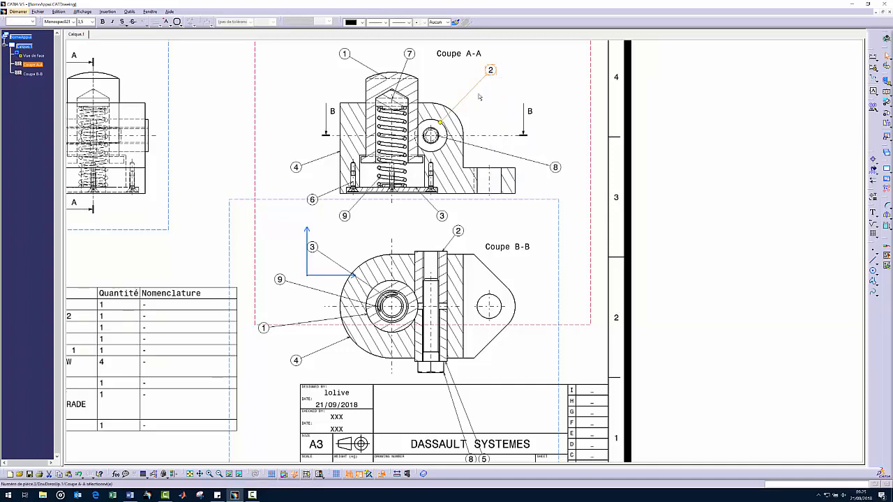
pyautogui.press('Delete')
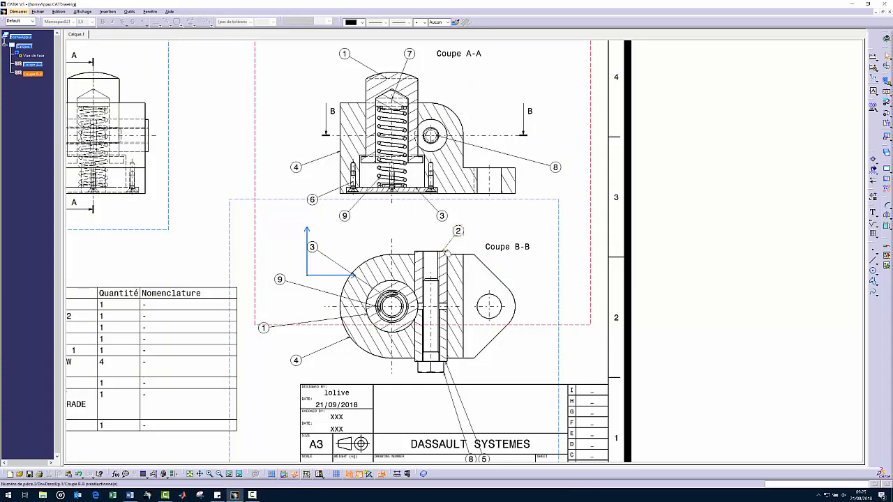
# In Coupe B-B, attach balloon 2's leader to the upper tampon's top edge and place balloon 3 above the body's rounded end.
pyautogui.click(447, 251)
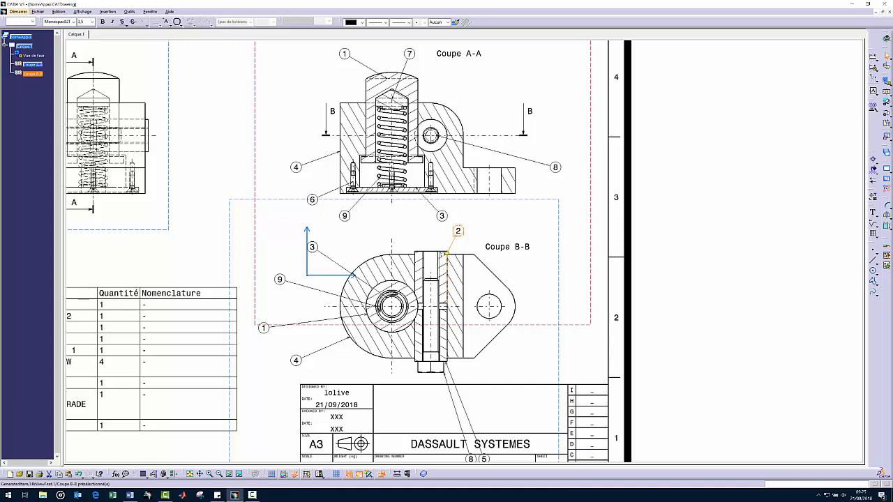
pyautogui.moveTo(447, 253); pyautogui.dragTo(442, 251)
pyautogui.click(479, 242)
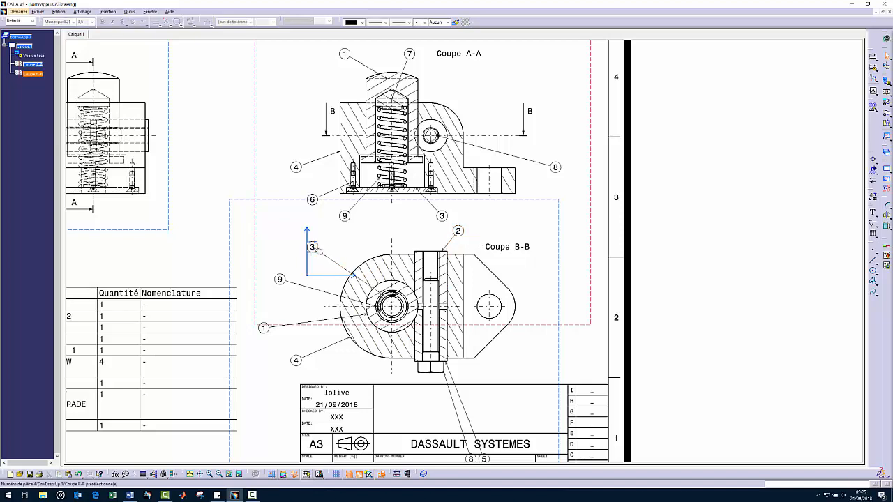
pyautogui.moveTo(312, 247)
pyautogui.mouseDown()
pyautogui.moveTo(344, 247)
pyautogui.moveTo(344, 230)
pyautogui.mouseUp()
# In Coupe B-B, attach balloon 5's leader to the lower tampon and balloon 8's to the screw head, placing both balloons above the title block.
pyautogui.moveTo(447, 370)
pyautogui.keyDown('ctrl'); pyautogui.mouseDown(button='middle')
pyautogui.moveTo(448, 389)
pyautogui.moveTo(442, 293)
pyautogui.mouseUp(button='middle'); pyautogui.keyUp('ctrl')
pyautogui.moveTo(475, 344); pyautogui.dragTo(434, 243)
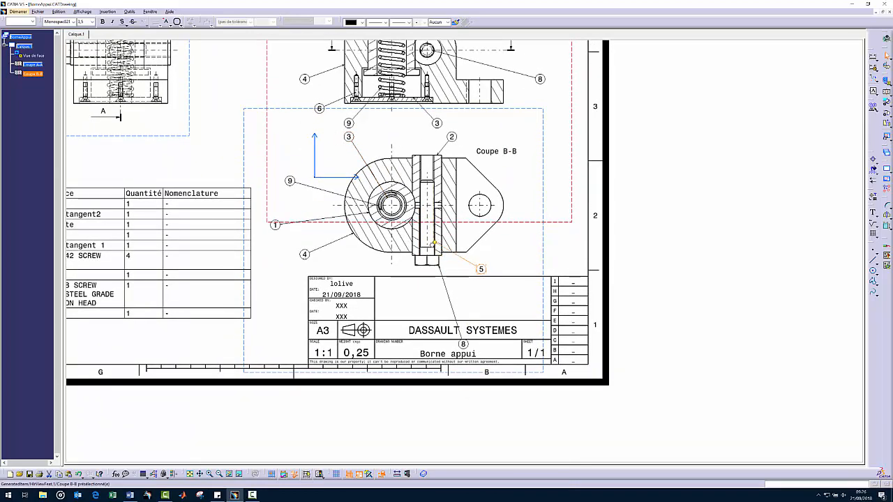
pyautogui.click(455, 272)
pyautogui.moveTo(463, 344); pyautogui.dragTo(427, 262)
pyautogui.click(529, 248)
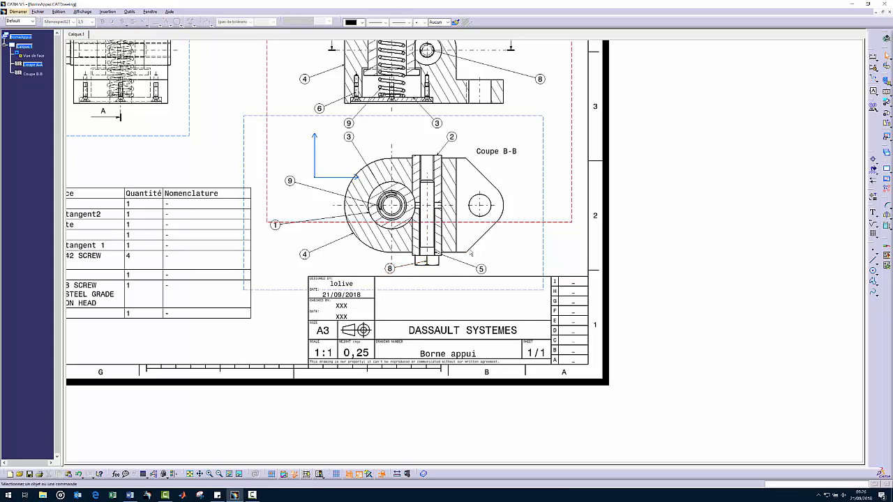
pyautogui.keyDown('ctrl'); pyautogui.moveTo(528, 248); pyautogui.dragTo(484, 271, button='middle'); pyautogui.keyUp('ctrl')
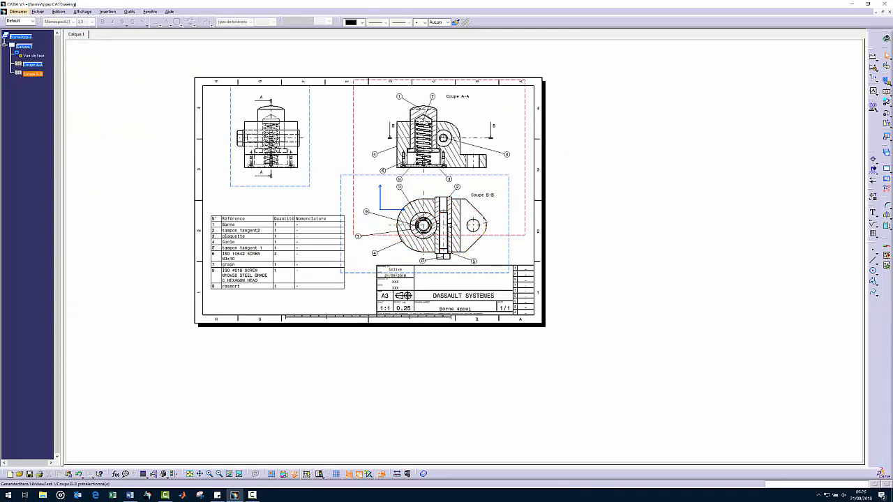